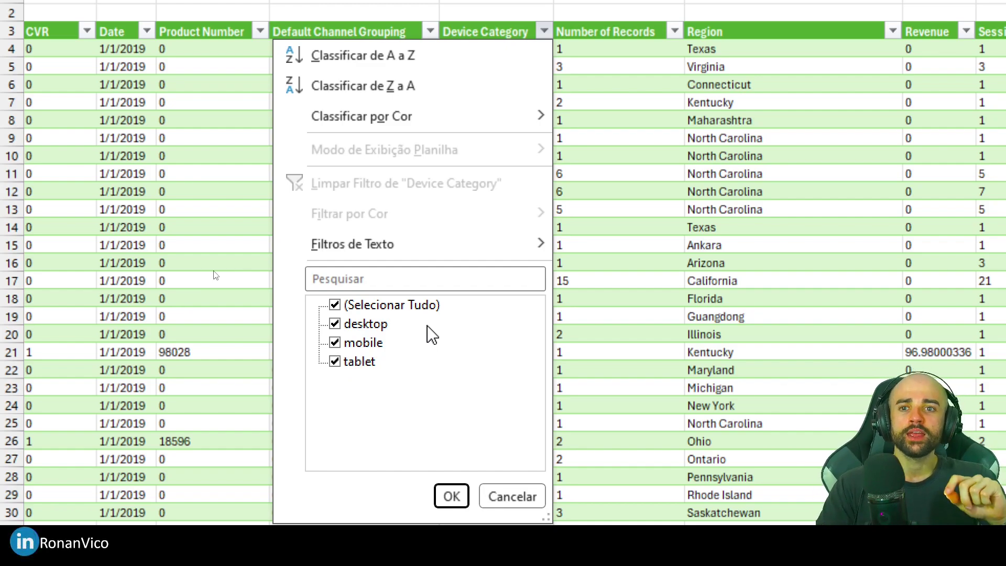
- Insert a pivot table based on the analytics data table, placed on a new worksheet
key("Escape")
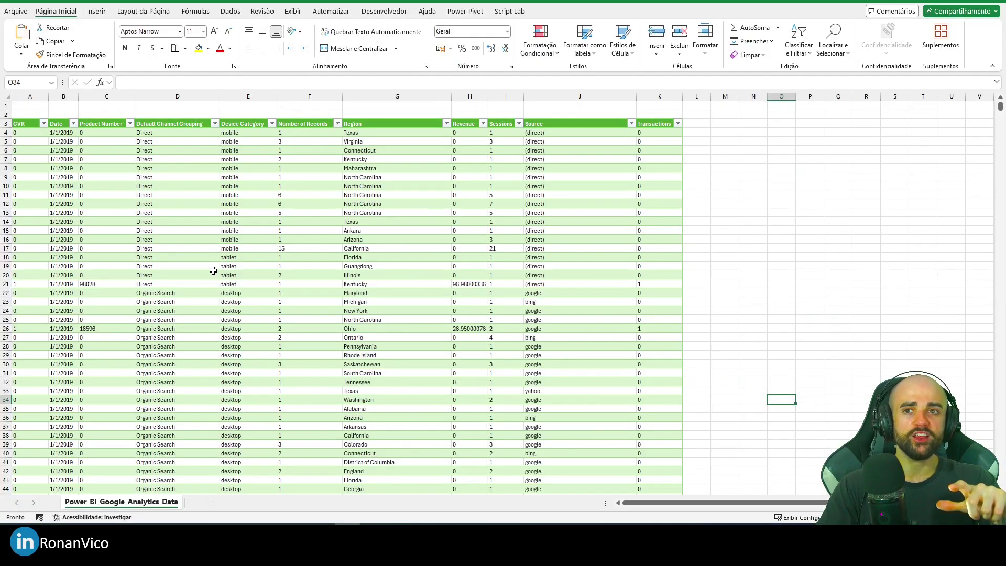
left_click(158, 232)
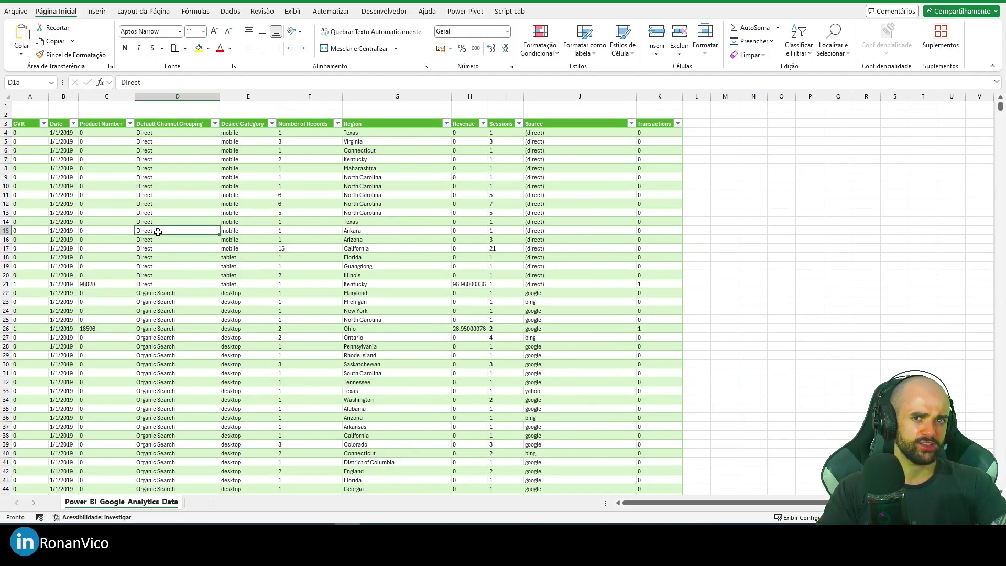
left_click(96, 11)
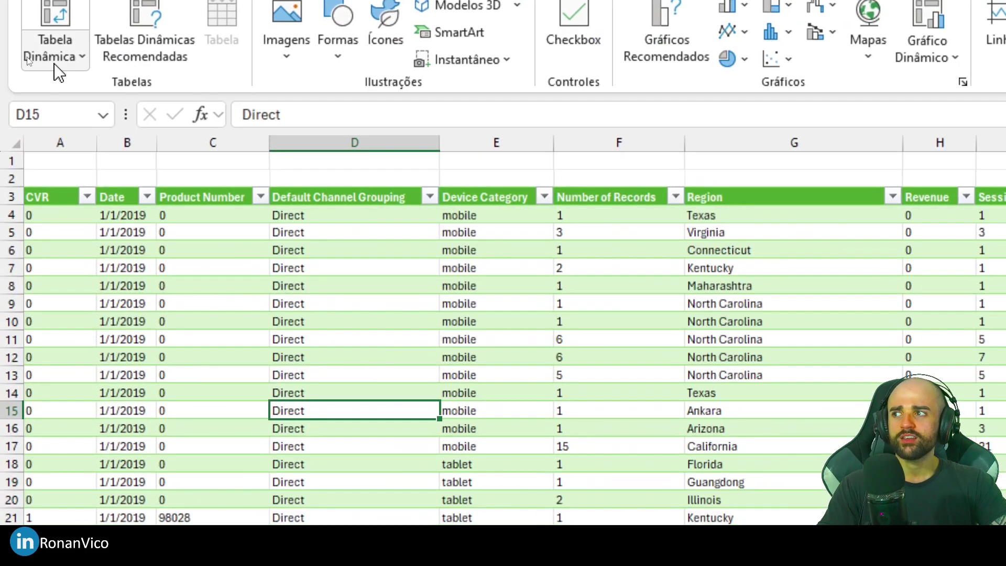
left_click(33, 55)
left_click(48, 71)
left_click(504, 262)
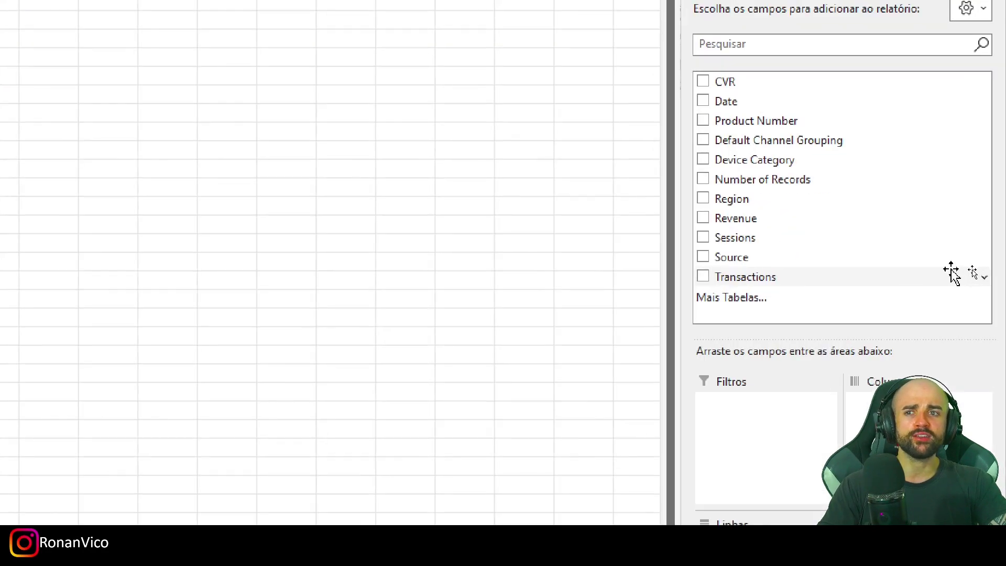
- Build the pivot table with Device Category as rows and the count of Transactions as values
left_click_drag(976, 273, 886, 300)
left_click_drag(768, 332, 948, 445)
mouse_move(742, 146)
left_mouse_down()
mouse_move(886, 440)
mouse_move(869, 435)
left_mouse_up()
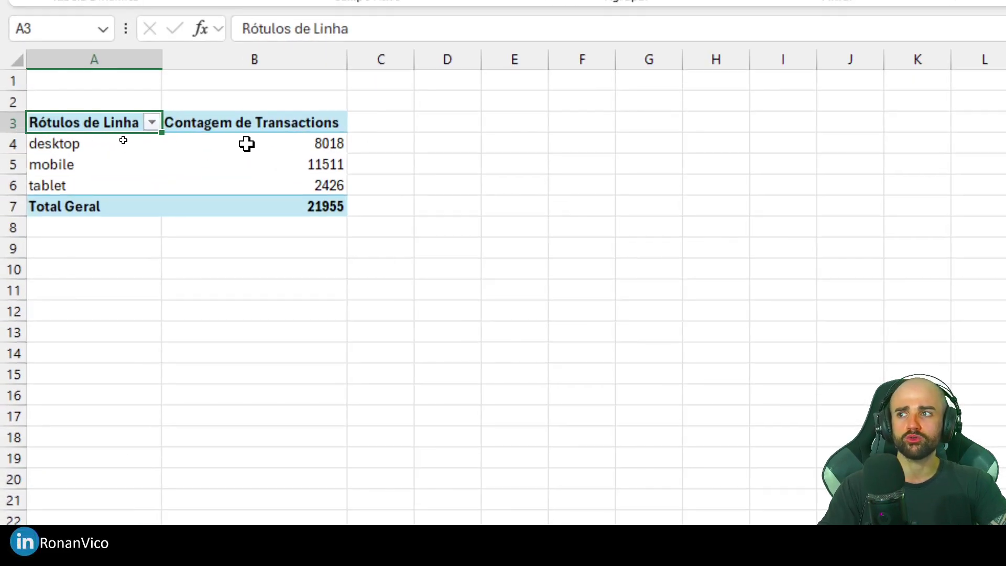
mouse_move(258, 141)
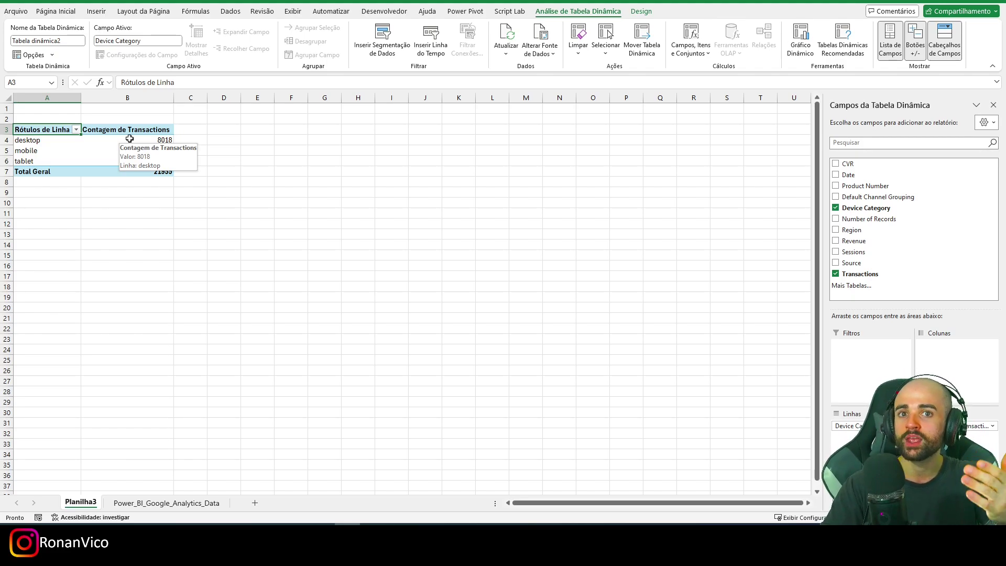
- Start an AGRUPARPOR formula in cell N4 of the Power_BI_Google_Analytics_Data sheet, beside the data table
left_click(165, 502)
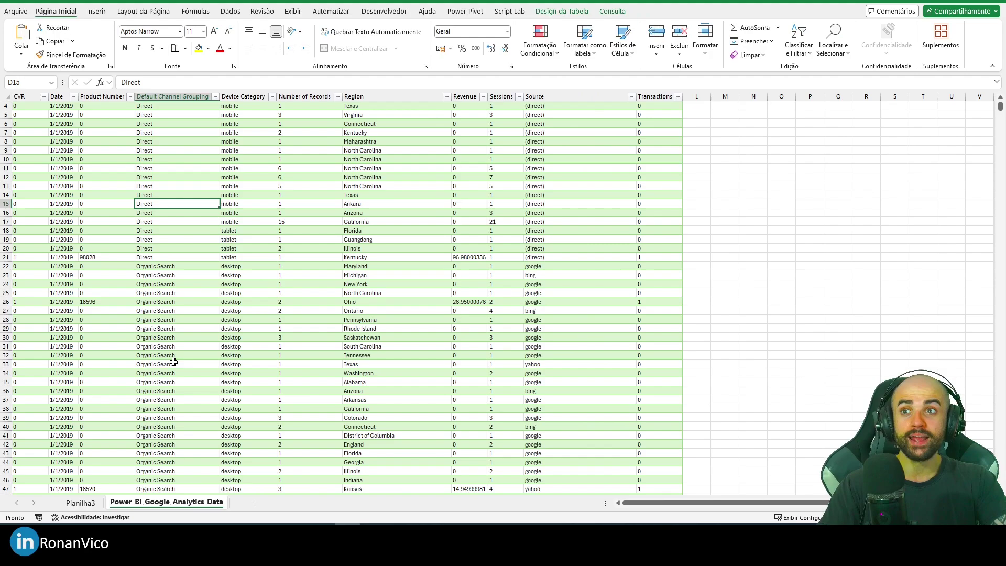
scroll(188, 357, "up", 1)
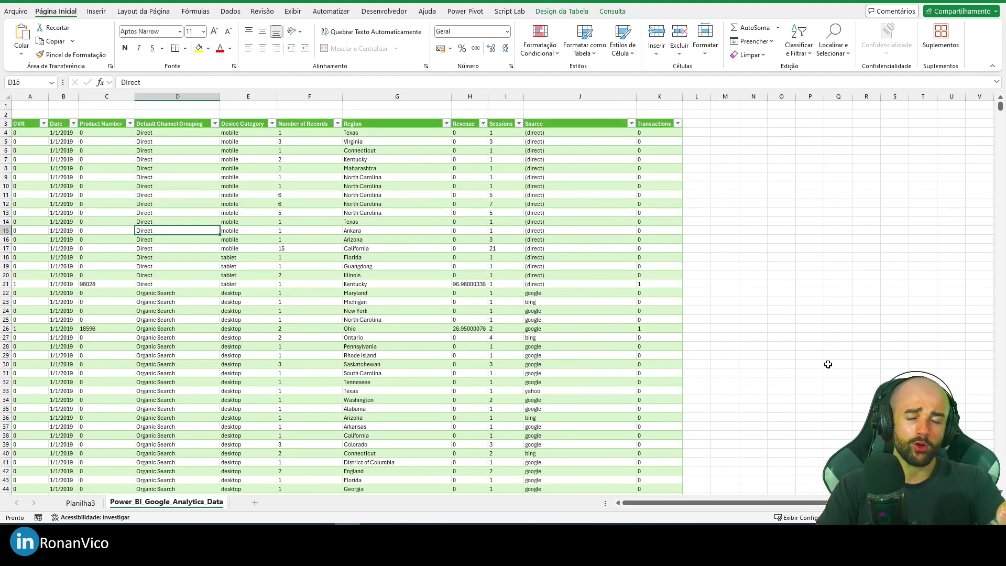
key("Right")
key("Right")
key("Right")
key("Right")
key("Right")
key("Right")
key("Right")
key("Right")
key("Right")
key("Right")
key("Right")
key("Right")
key("Right")
key("Right")
key("Right")
key("Right")
key("Right")
key("Right")
key("Right")
key("Right")
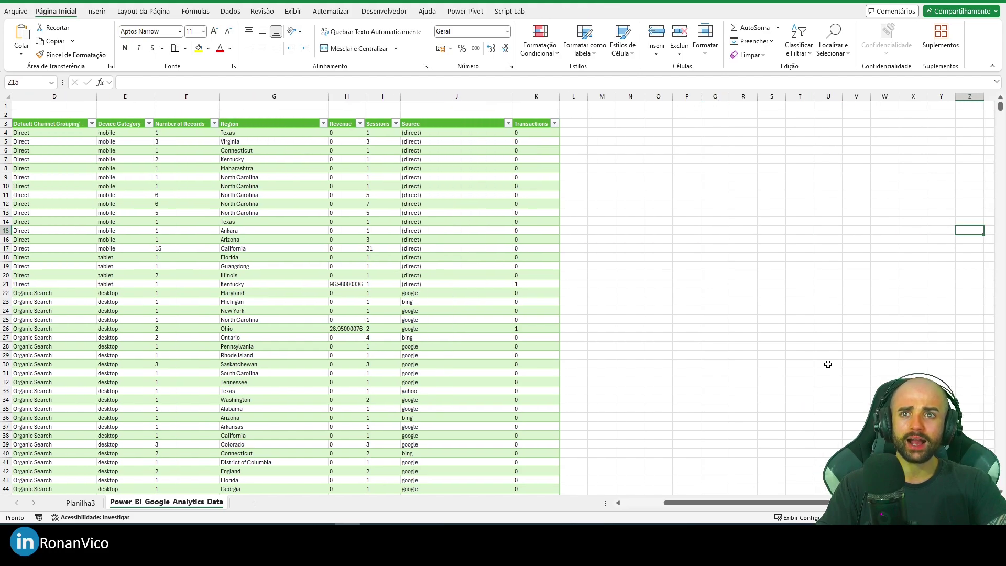
key("Left")
key("Left")
key("Left")
key("Left")
key("Left")
key("Left")
key("Left")
key("Left")
key("Left")
key("Left")
key("Left")
key("Up")
key("Up")
key("Up")
key("Up")
key("Up")
key("Up")
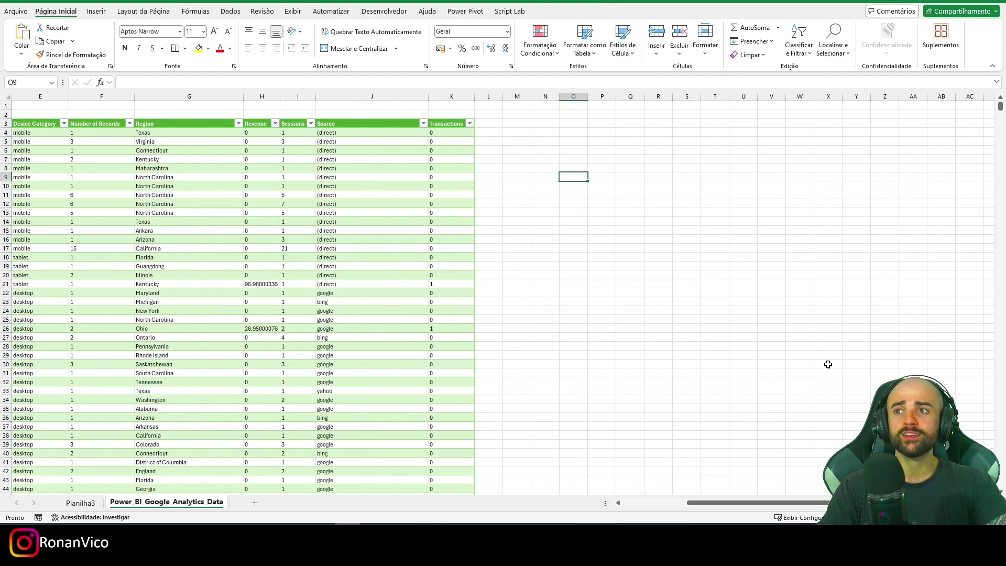
key("Left")
key("Up")
key("Up")
key("Up")
key("Up")
key("Up")
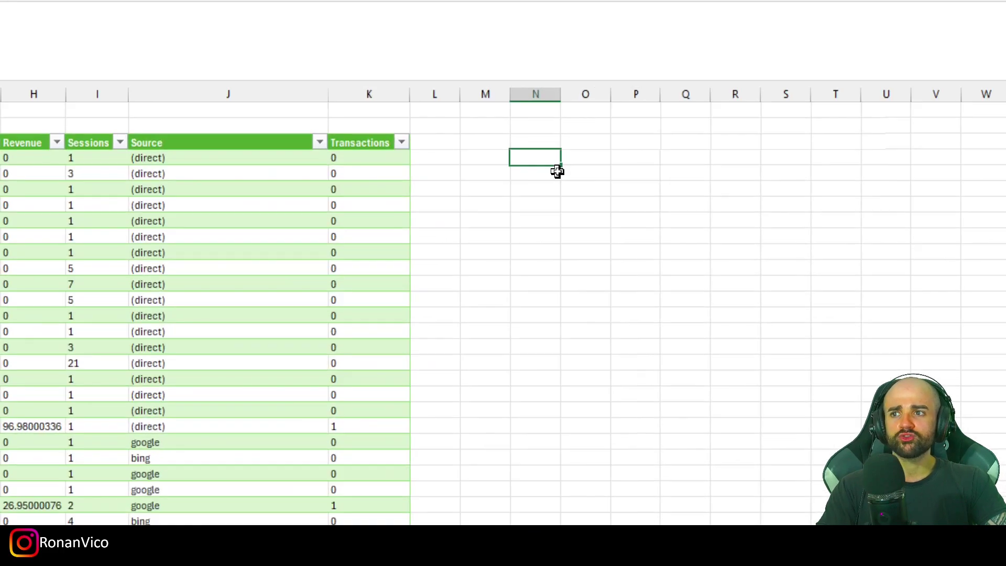
type("=agruparpor")
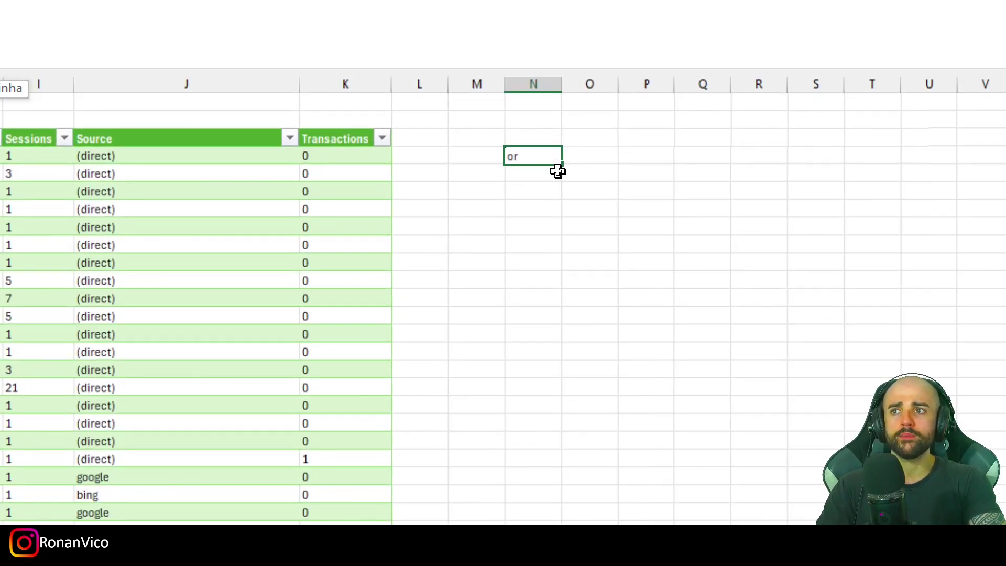
key("Tab")
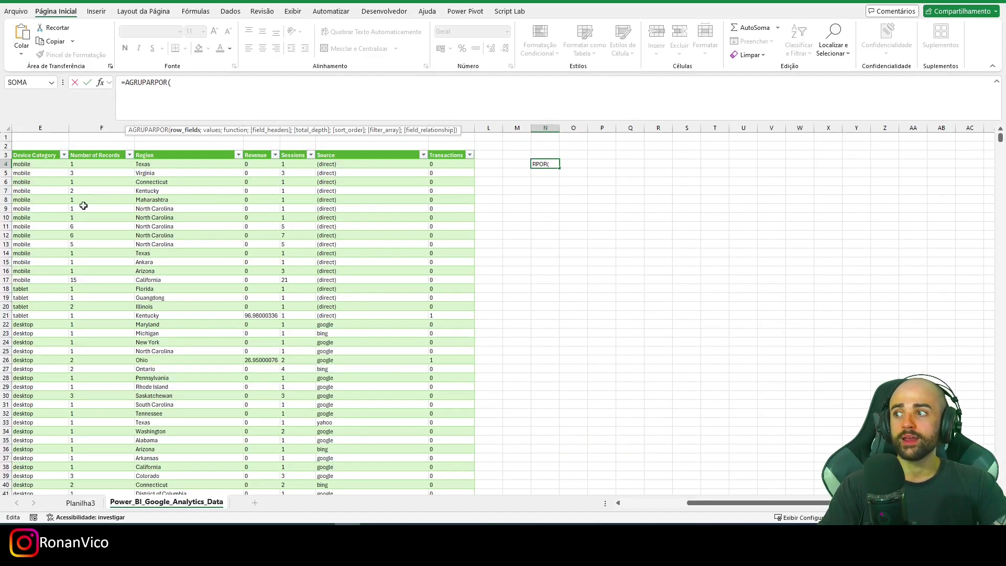
- Supply the Device Category column as the formula's row fields and the Transactions column as its values
left_click(55, 315)
key("ctrl+space")
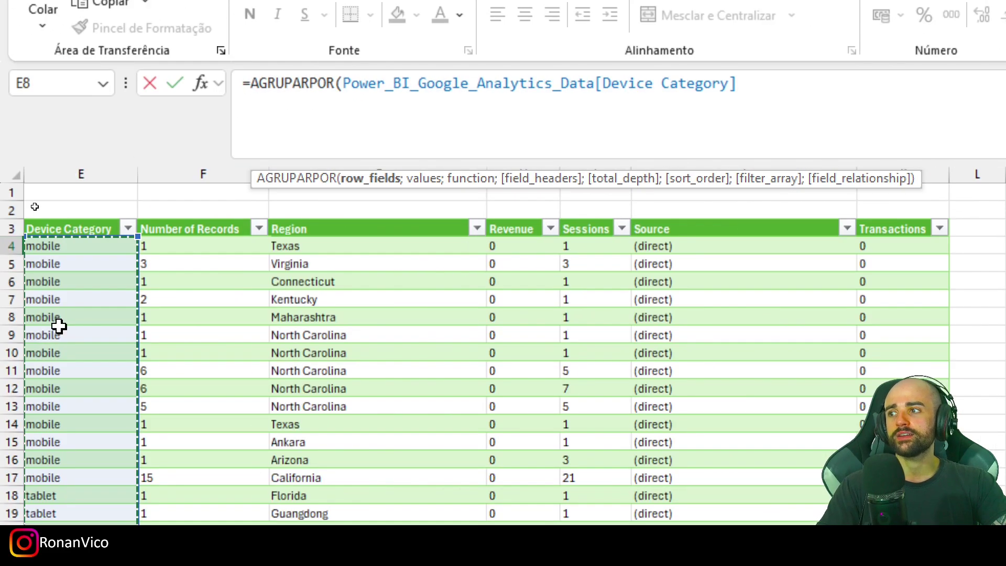
left_click(38, 207)
key("ctrl+space")
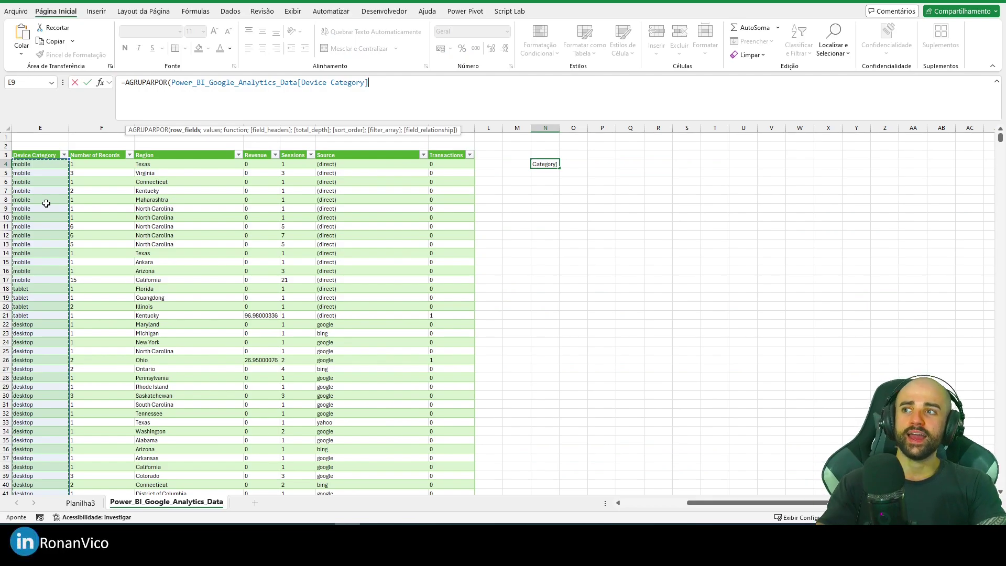
type(";")
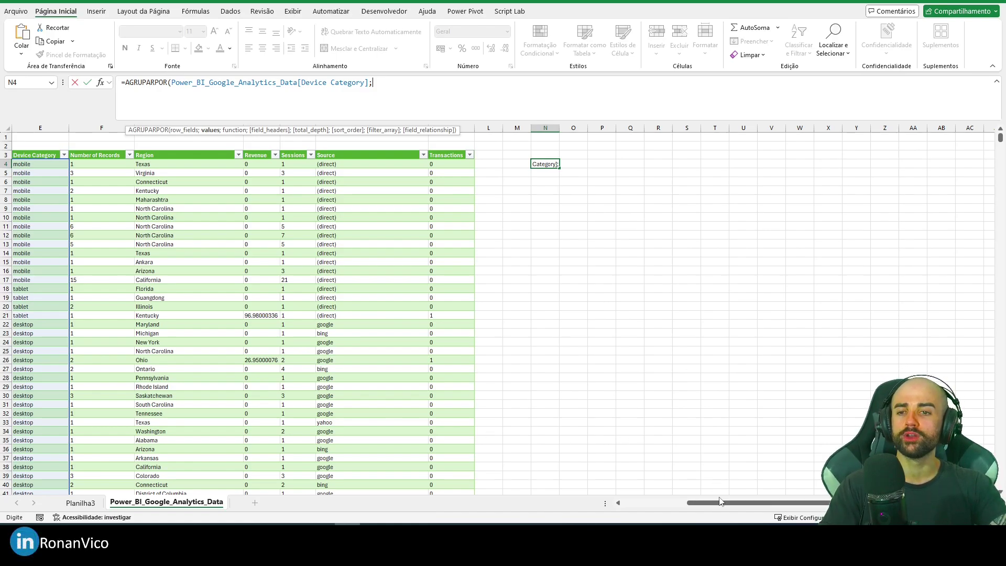
left_click_drag(720, 501, 552, 203)
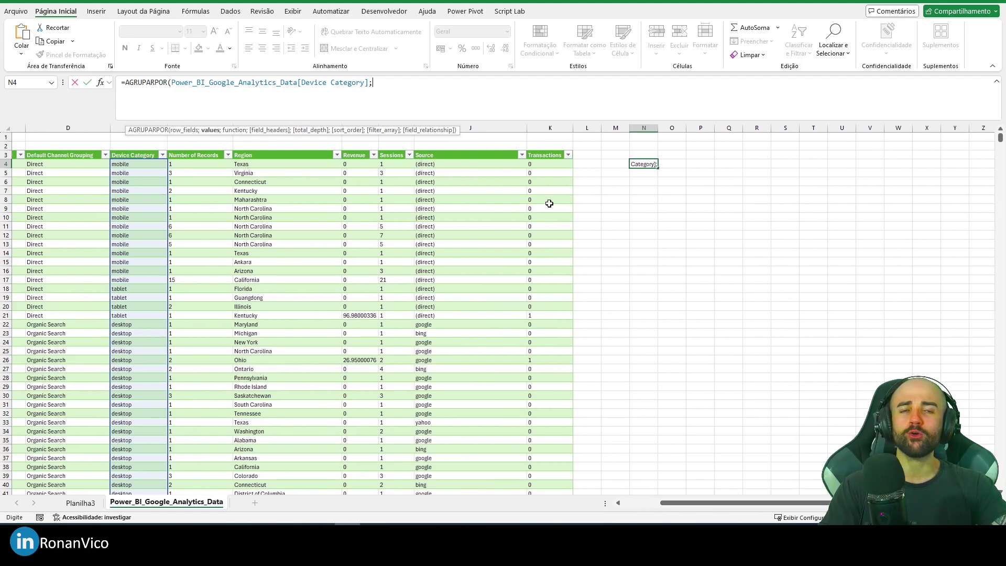
left_click(557, 217)
key("ctrl+space")
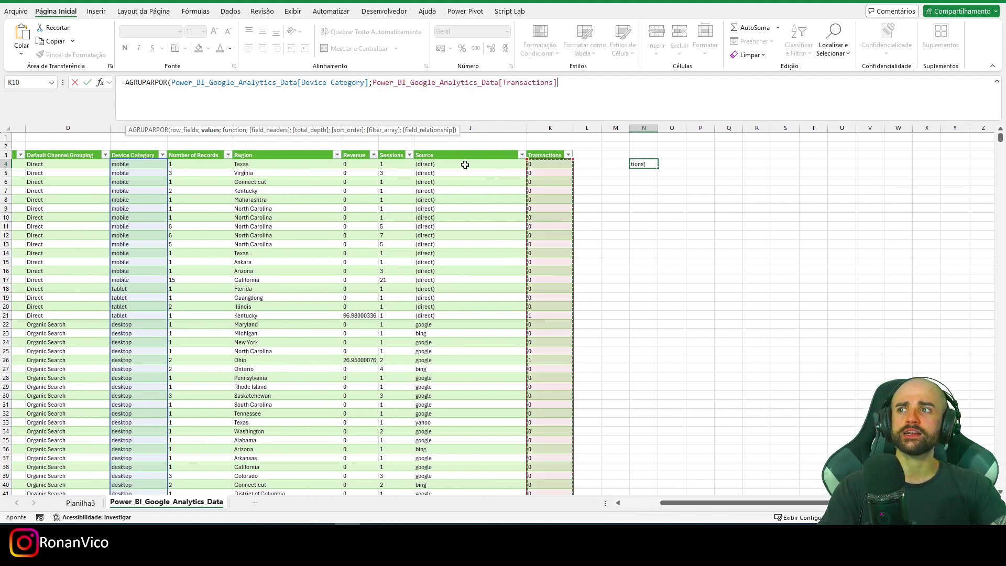
type(";")
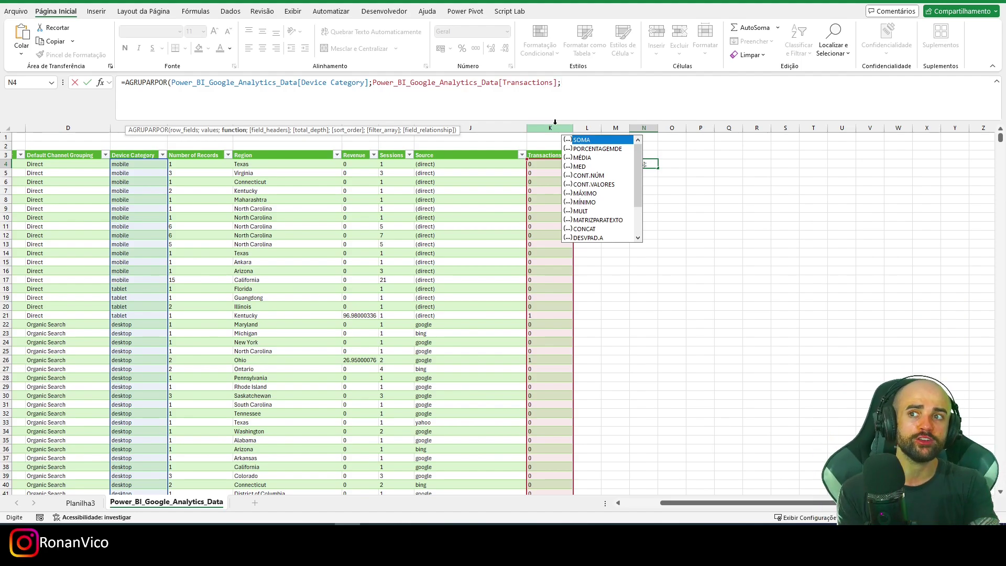
- Set CONT.VALORES as the aggregation function and complete the AGRUPARPOR formula in N4
key("Down")
key("Down")
key("Down")
key("Down")
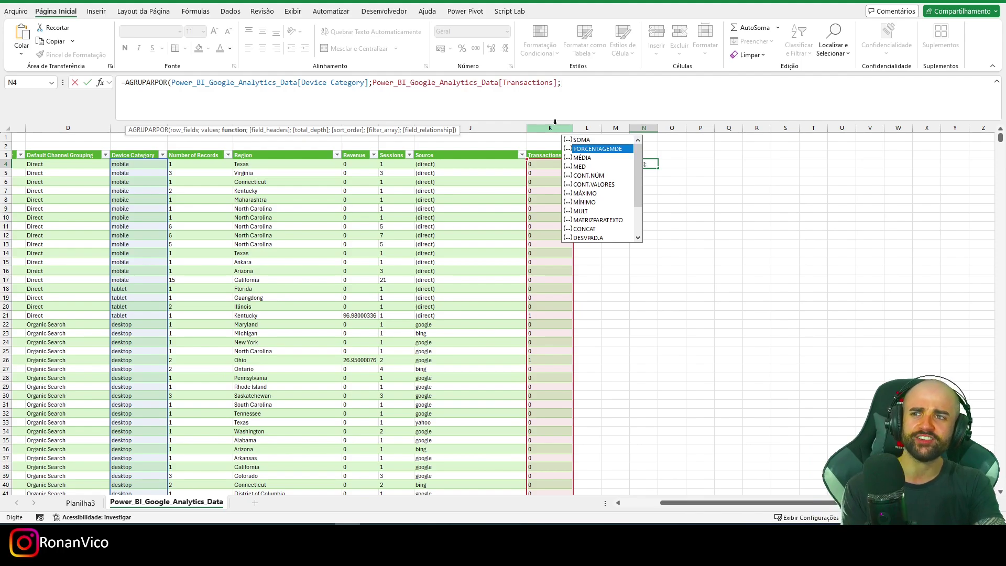
key("Down")
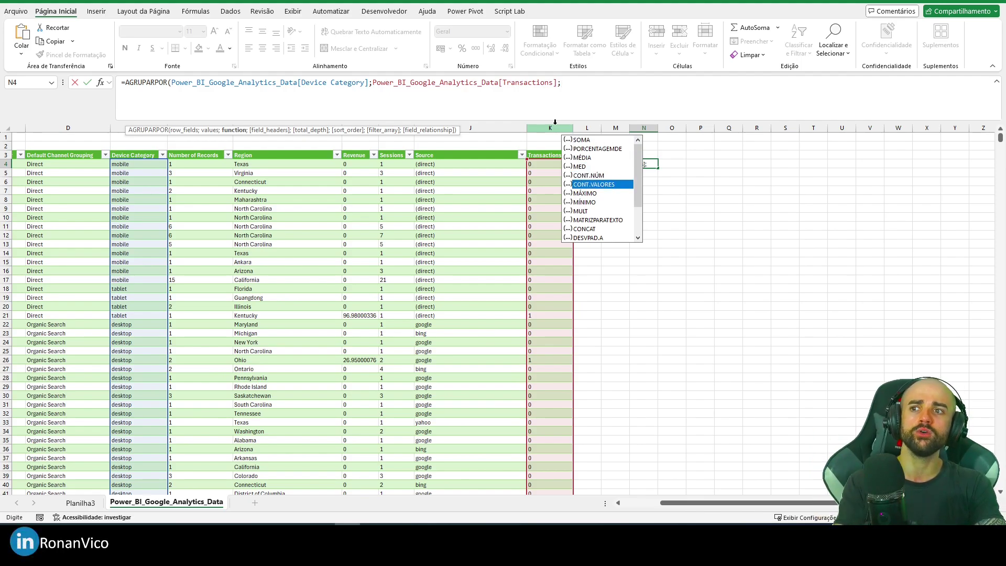
key("Escape")
key("BackSpace")
type(";")
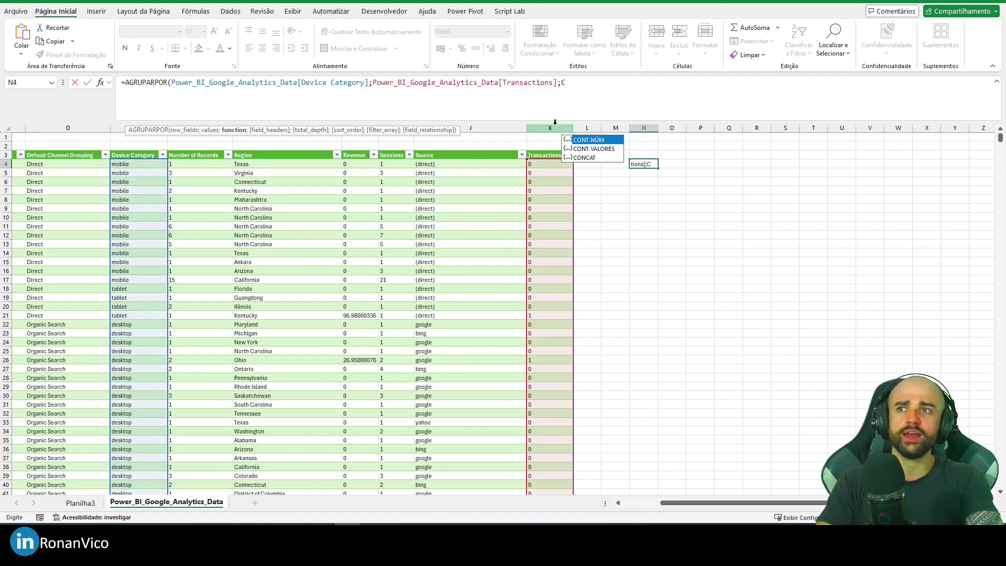
key("Down")
key("Down")
key("Down")
key("Down")
key("Down")
key("Tab")
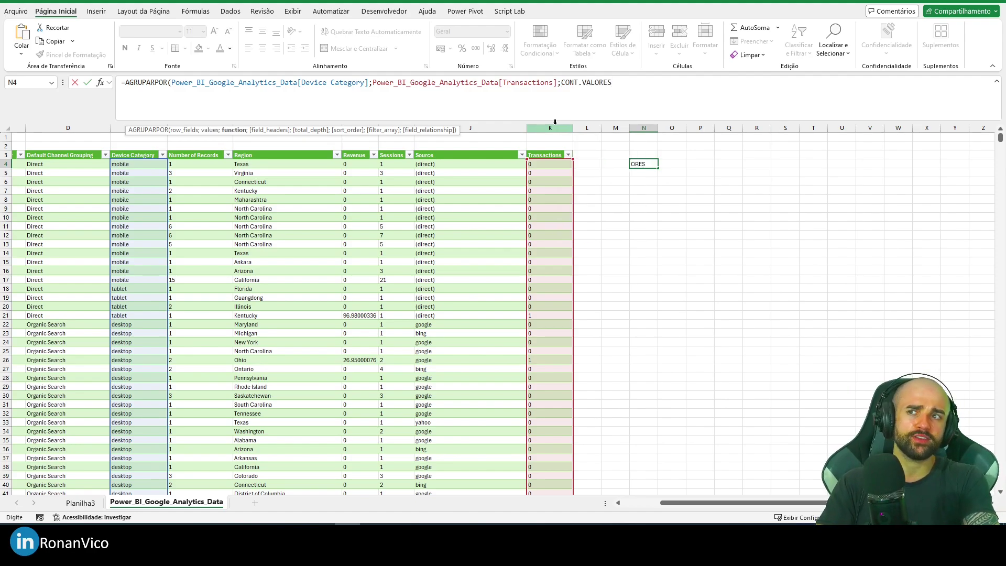
type(")")
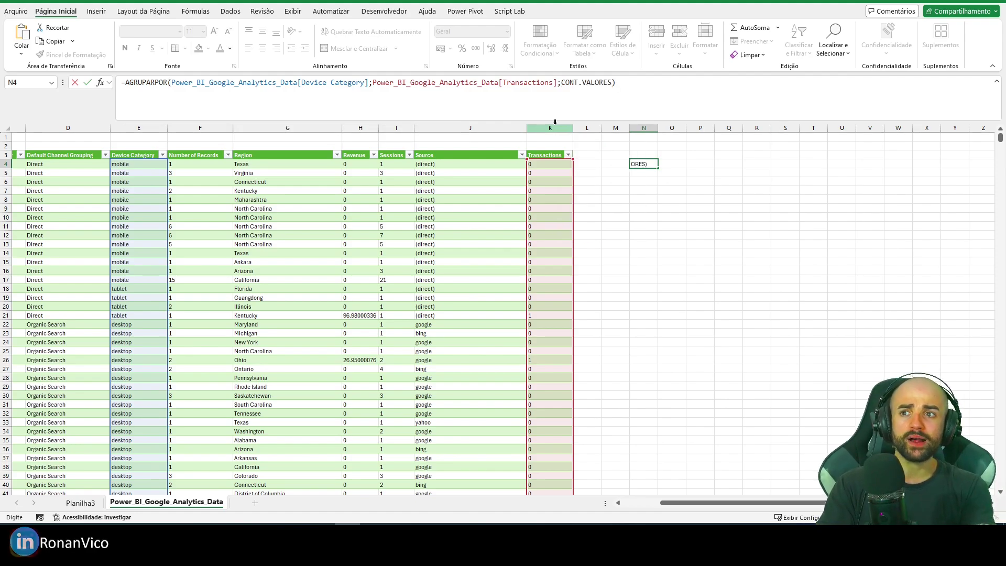
key("Return")
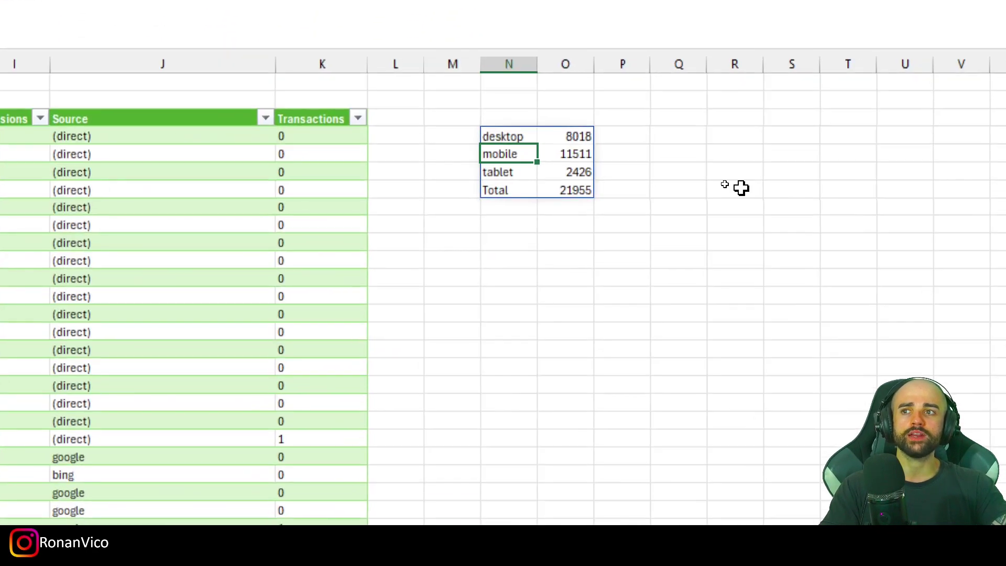
- Move the Planilha3 sheet after the Power_BI_Google_Analytics_Data sheet
left_click(641, 164)
left_click(507, 152)
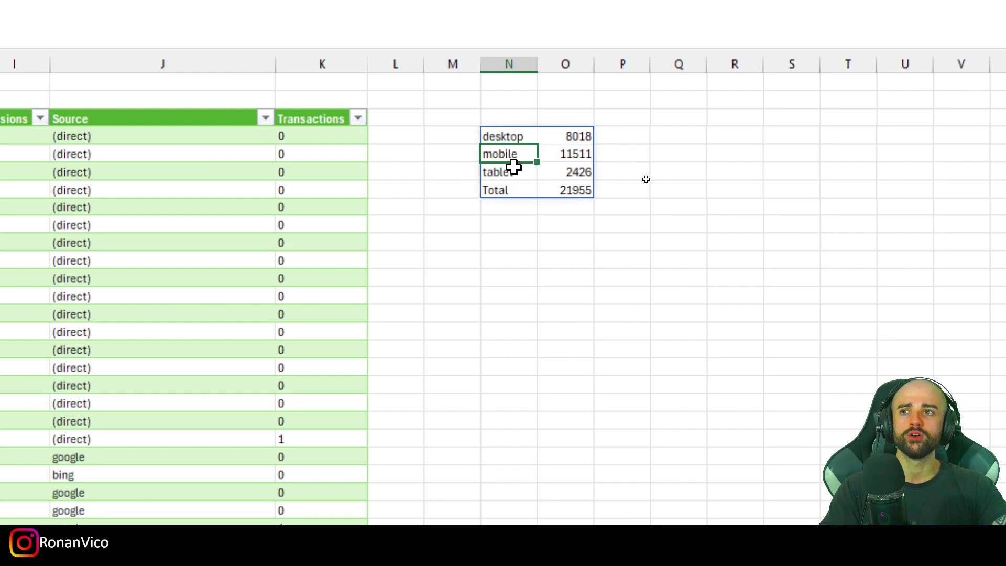
left_click(514, 166)
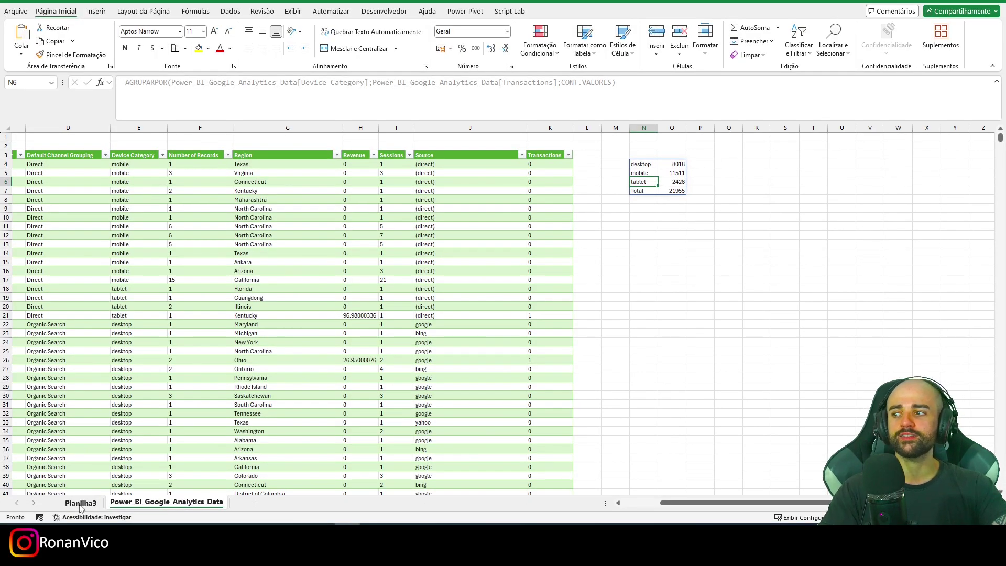
left_click_drag(80, 502, 251, 503)
left_click(107, 503)
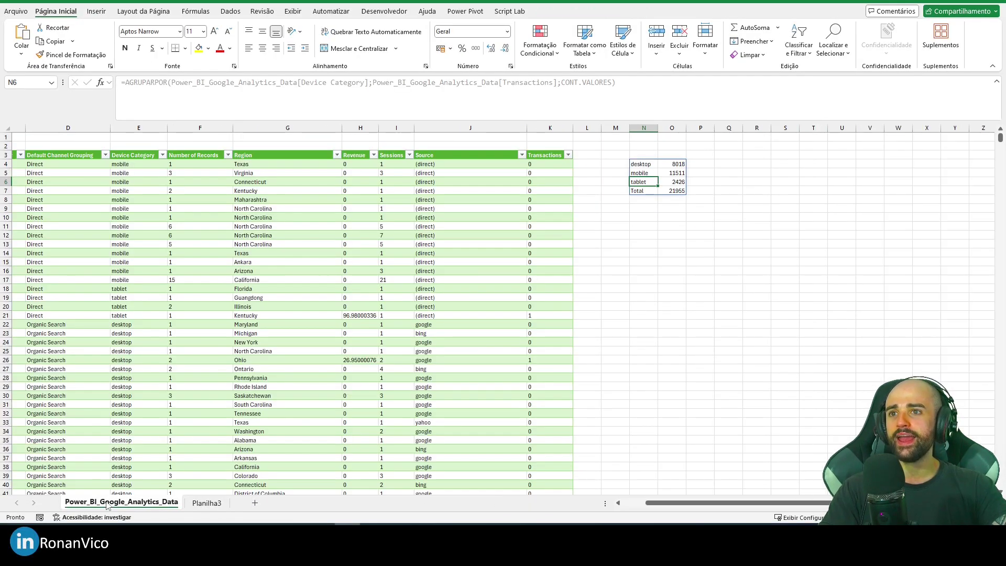
- Compare the pivot table on Planilha3 with the AGRUPARPOR result on the data sheet
left_click(207, 503)
left_click(123, 503)
left_click(209, 503)
left_click(178, 503)
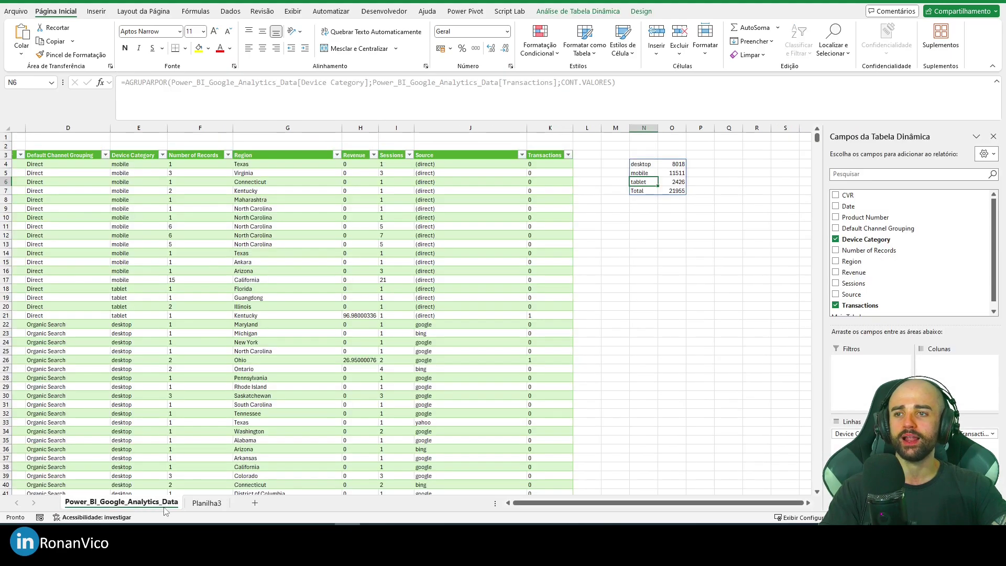
left_click(201, 503)
left_click(178, 503)
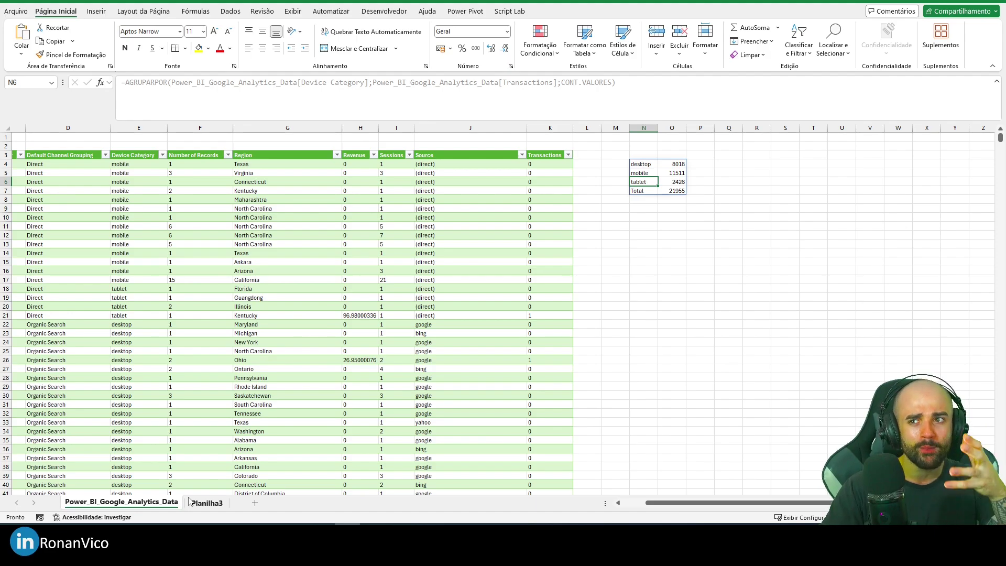
left_click(640, 164)
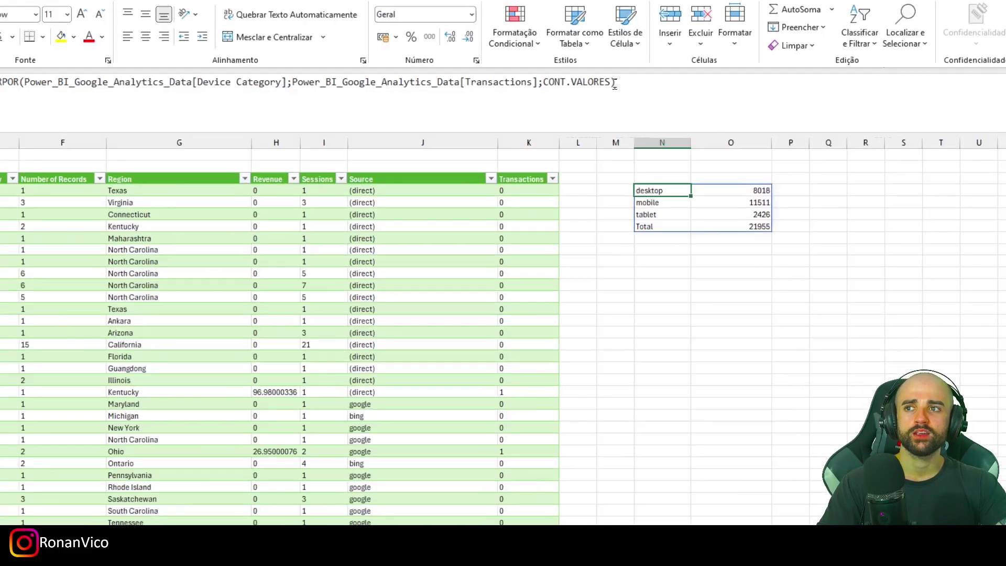
left_click(612, 83)
type(";")
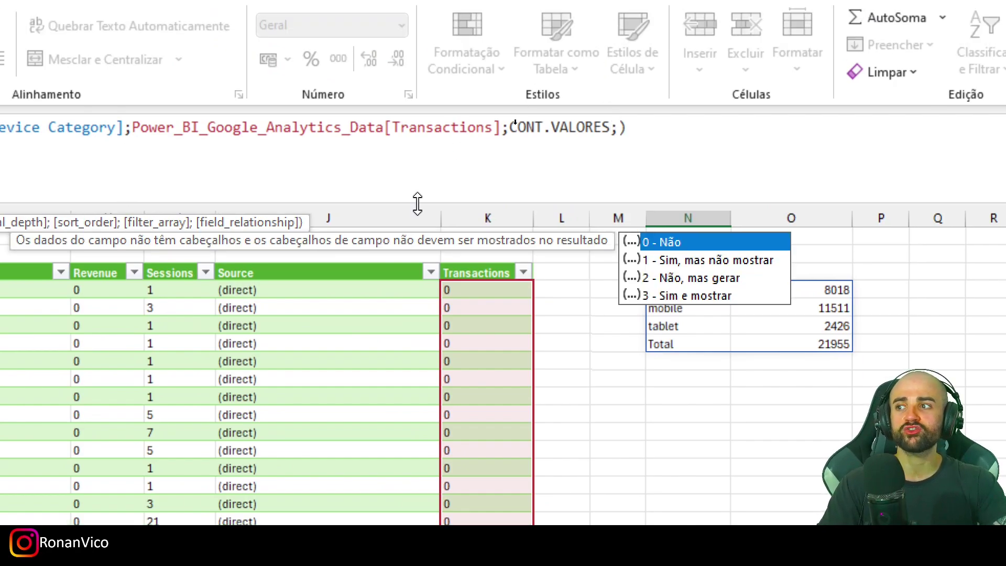
key("Escape")
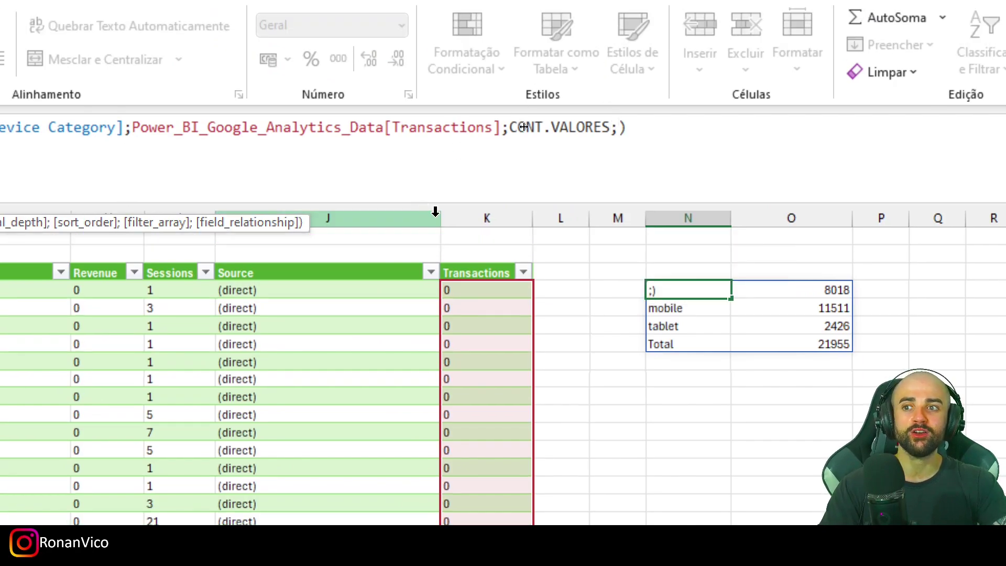
key("Escape")
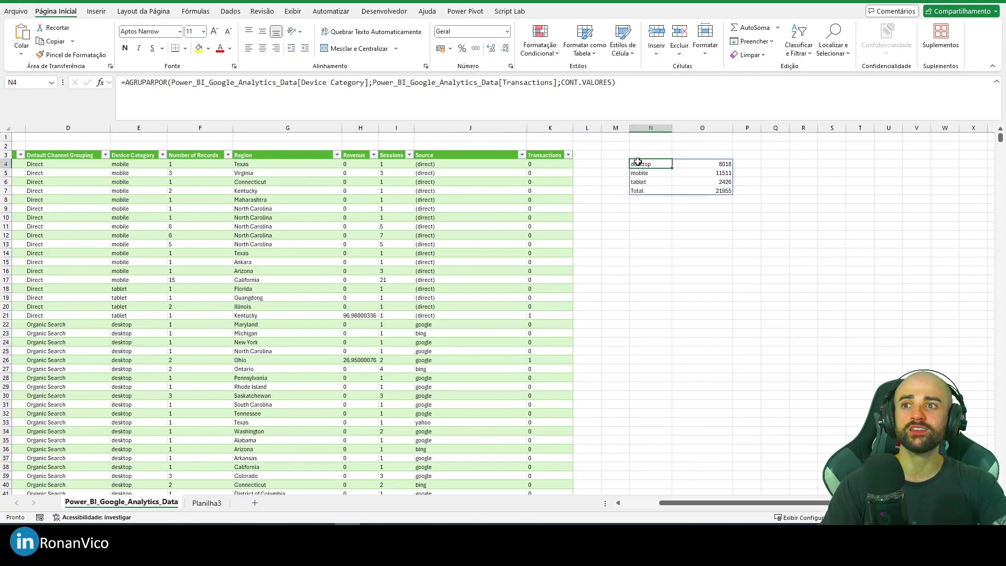
- Replace the row fields in N4's AGRUPARPOR formula with the whole Device Category table column, including its header
left_click(160, 83)
left_click_drag(176, 83, 352, 82)
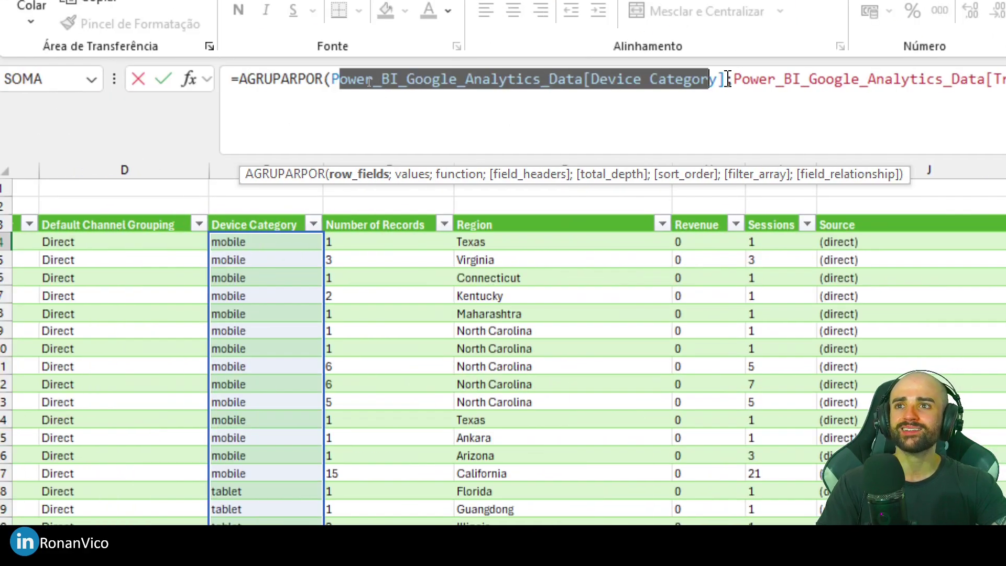
left_click_drag(724, 80, 332, 83)
key("BackSpace")
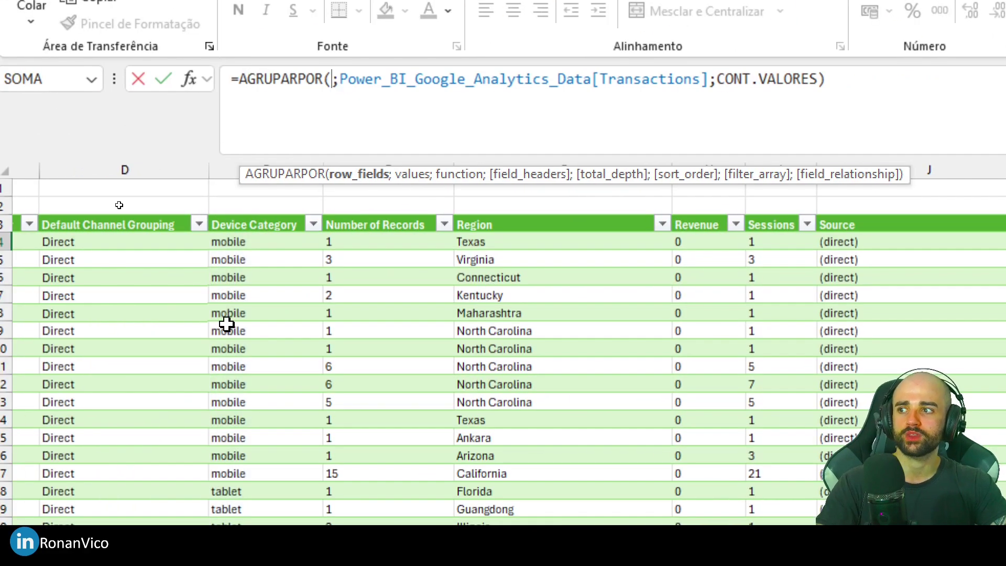
left_click(227, 325)
key("shift+space")
key("shift+space")
left_click(245, 301)
key("Left")
key("Left")
key("Left")
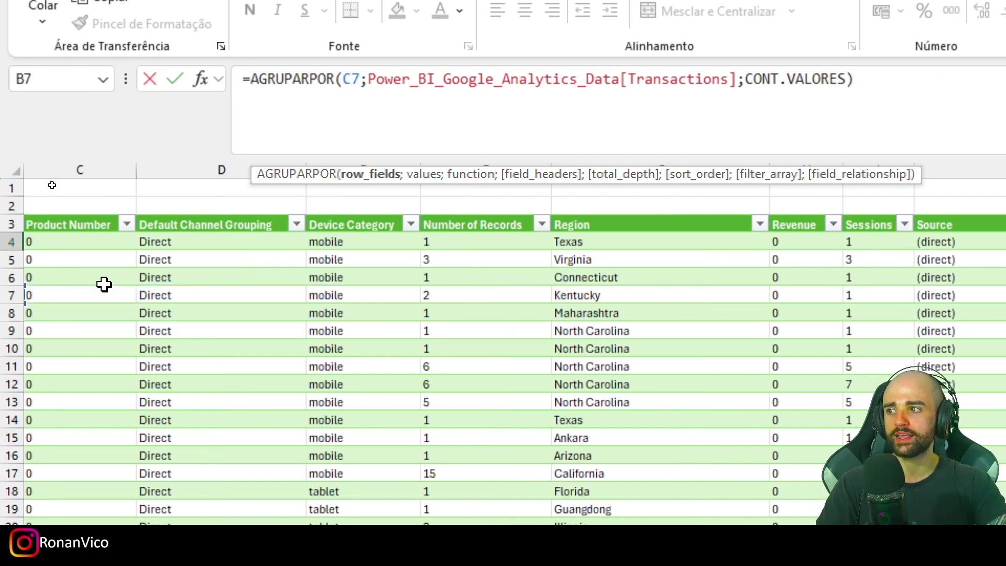
key("Right")
key("Right")
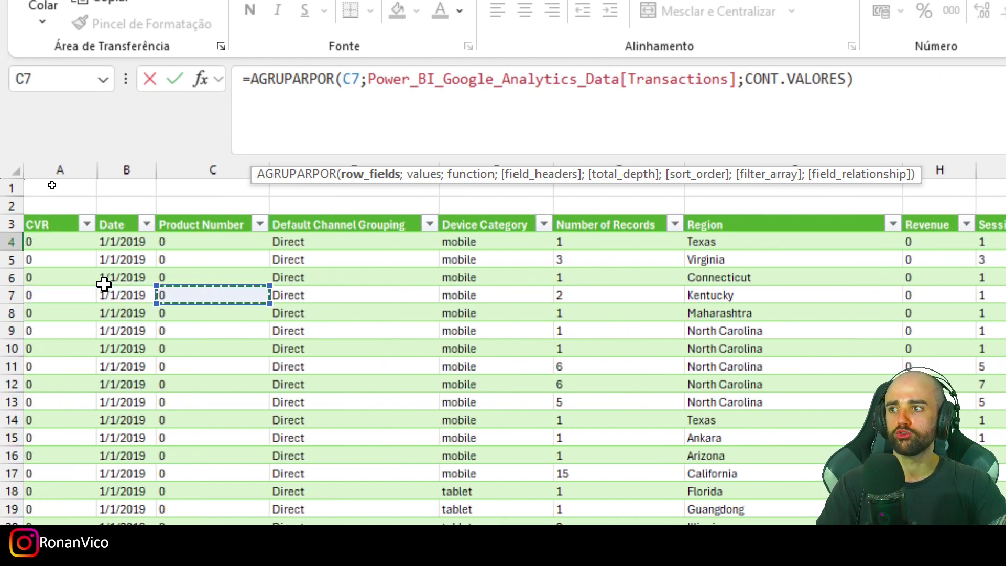
key("Right")
key("Right")
key("Right")
key("Right")
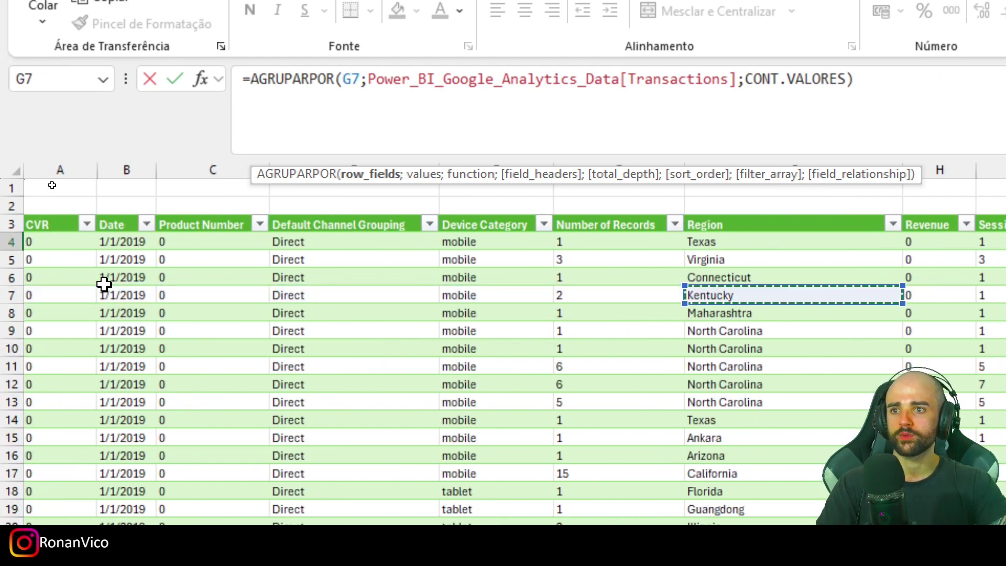
key("Left")
key("Left")
key("ctrl+space")
key("ctrl+space")
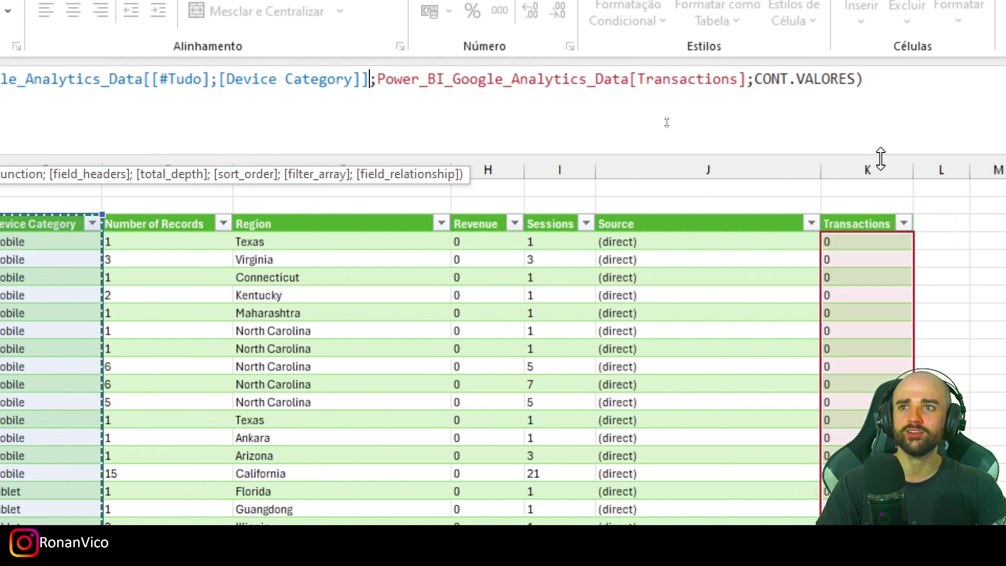
- Replace the formula's values argument with the whole Transactions column, including its header, and apply the formula
left_click_drag(757, 78, 376, 78)
key("Delete")
left_click(850, 292)
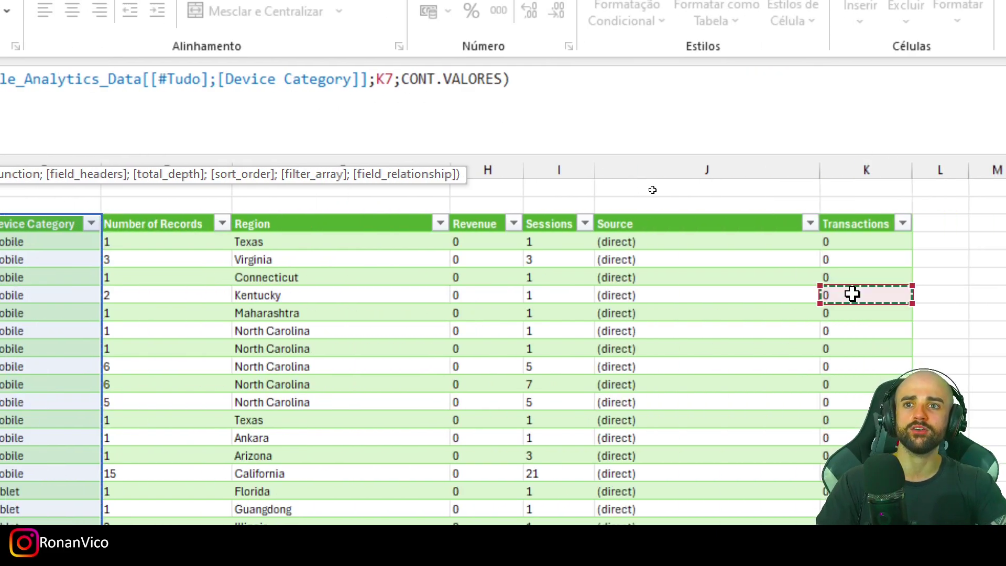
key("ctrl+space")
key("ctrl+space")
key("Return")
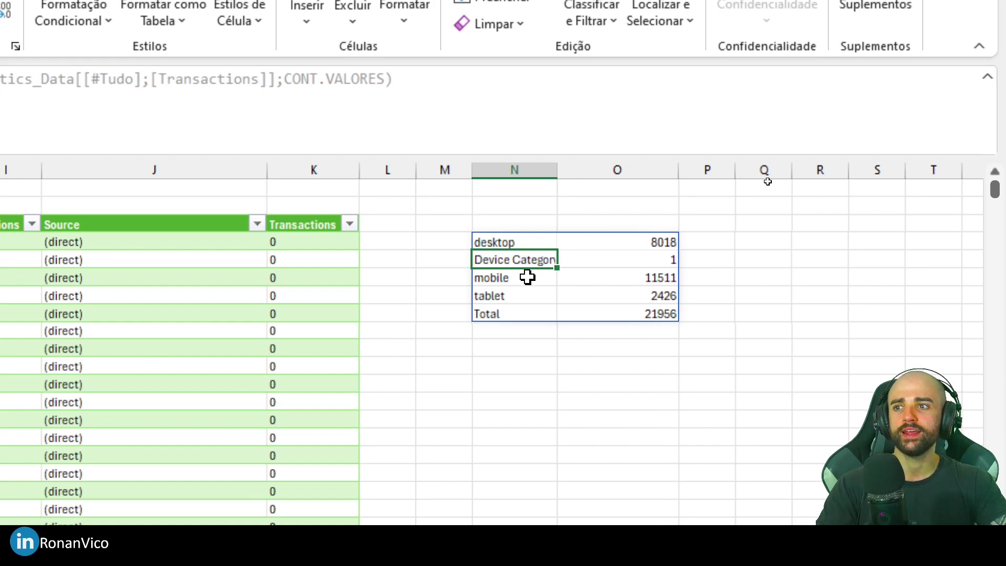
- Add the field headers argument 1 - Sim, mas não mostrar to the AGRUPARPOR formula in N4
left_click(543, 242)
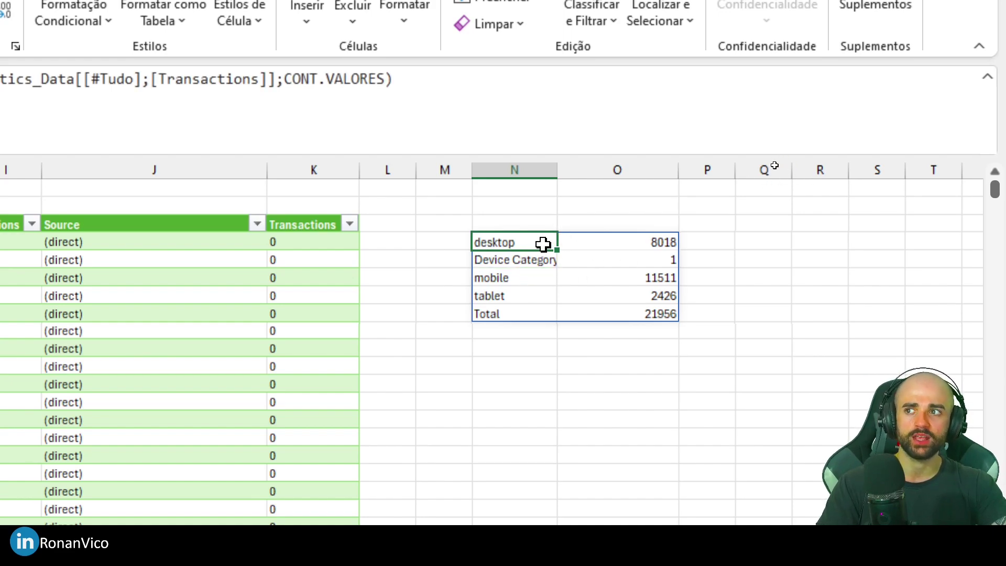
left_click(387, 80)
type(";")
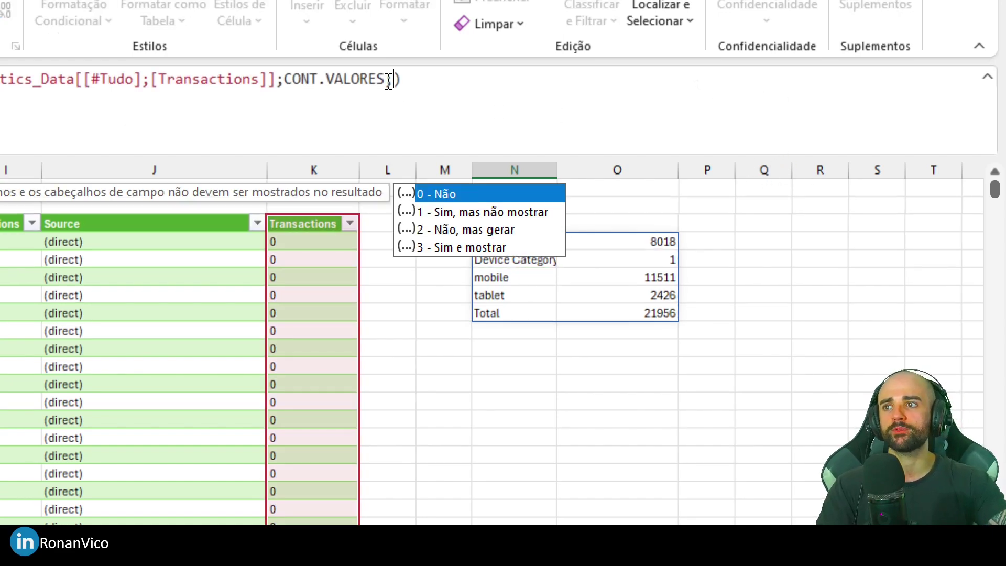
key("Down")
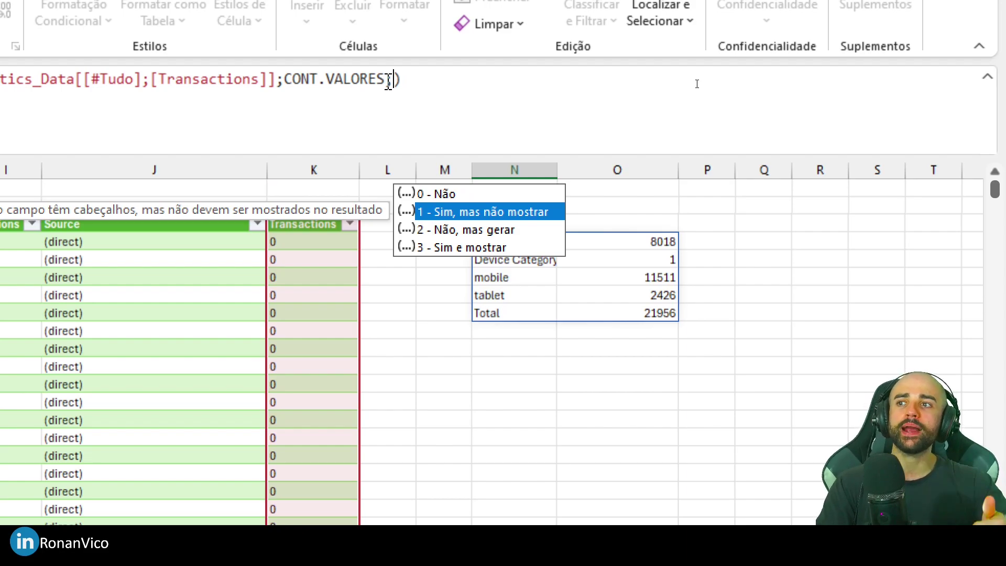
key("Tab")
key("Return")
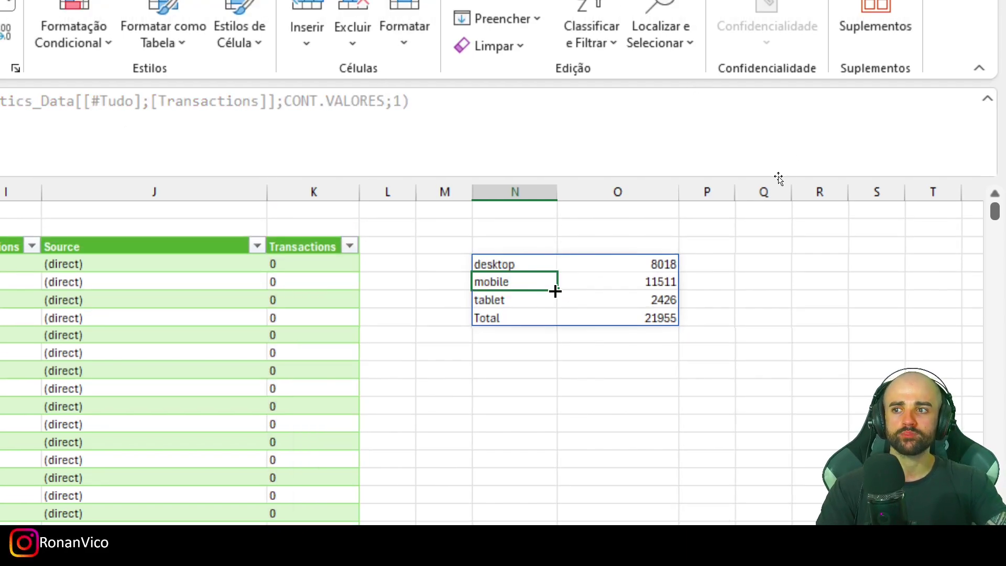
- Change the field headers argument in N4 to 3 - Sim e mostrar and widen column N to fit the header
left_click(543, 262)
left_click(395, 100)
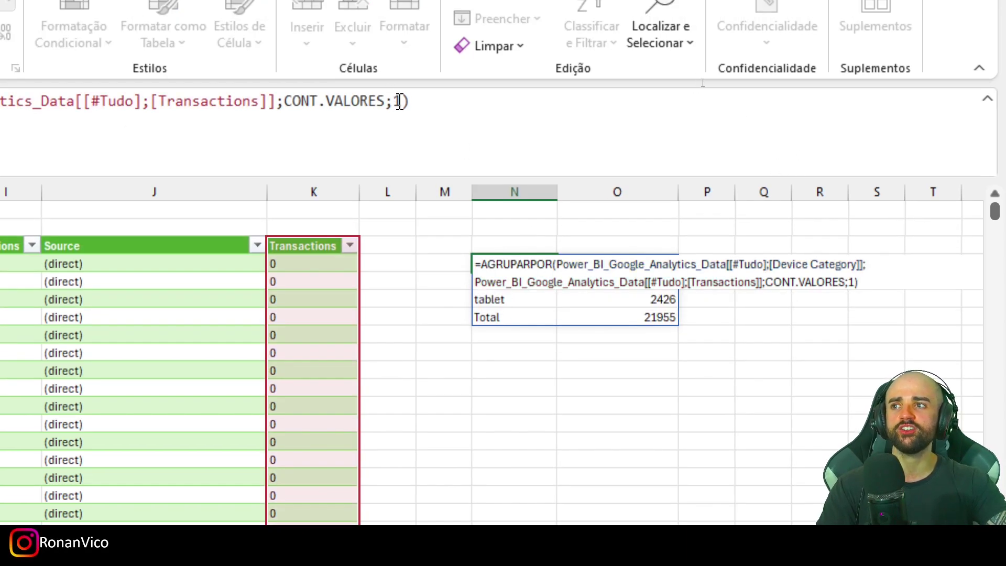
key("BackSpace")
key("Down")
key("Down")
key("Down")
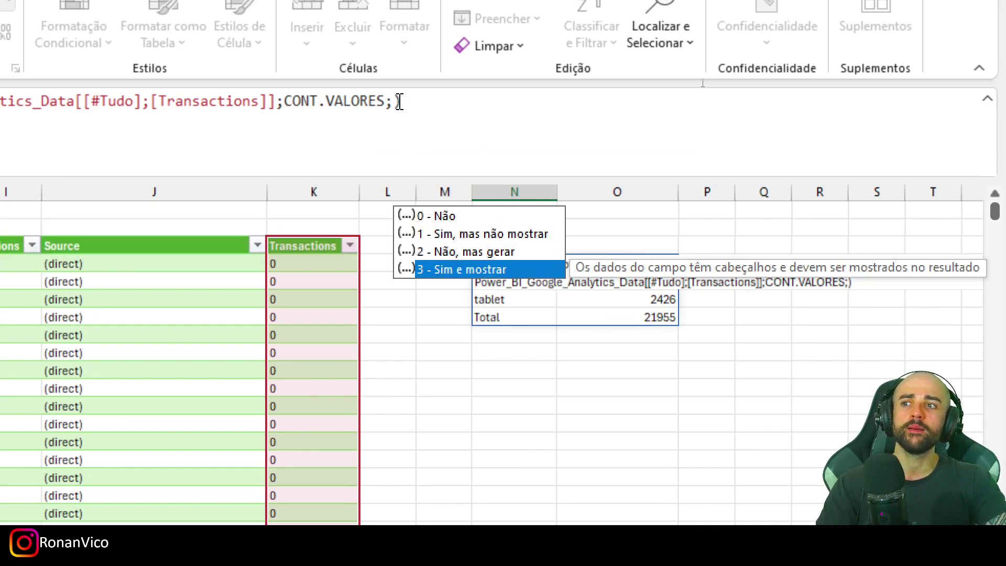
key("Tab")
key("Return")
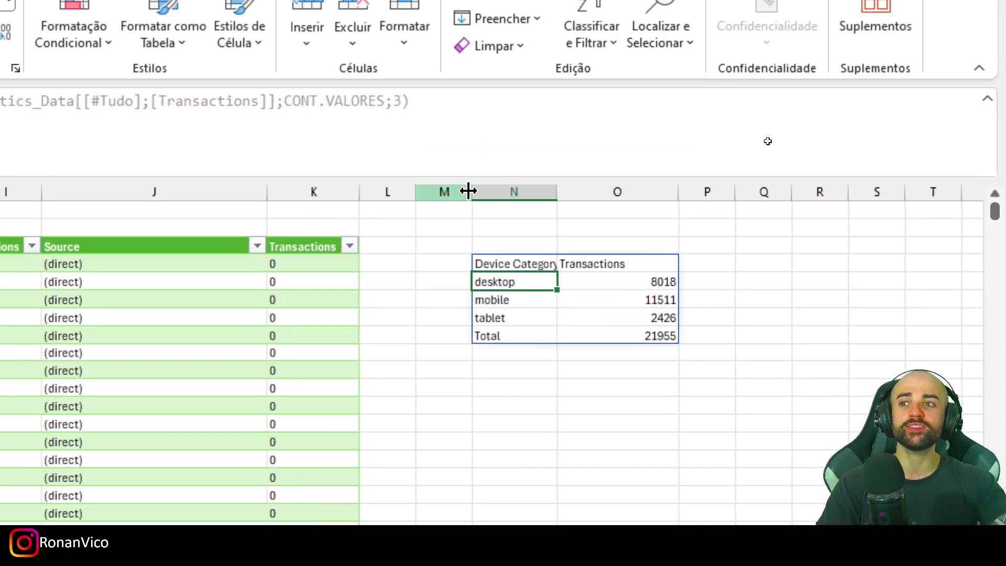
left_click_drag(558, 192, 610, 193)
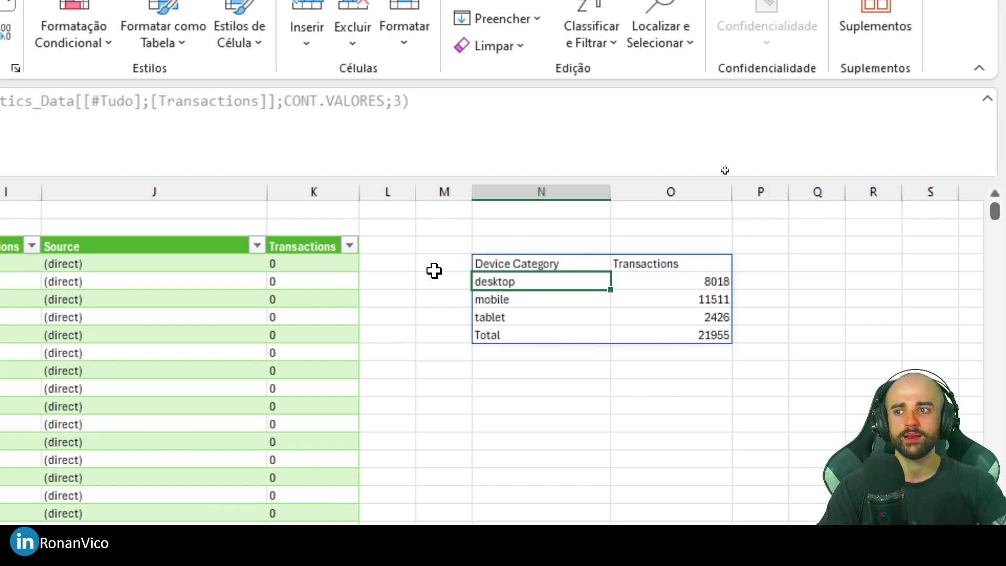
- Undo the column widening and the header-related edits to the N4 formula
left_click(487, 262)
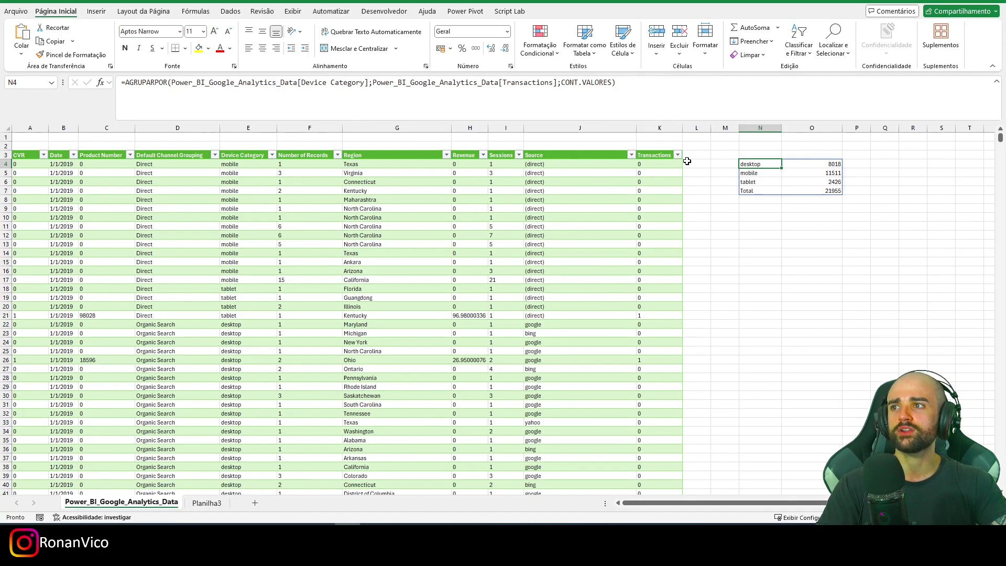
key("ctrl+z")
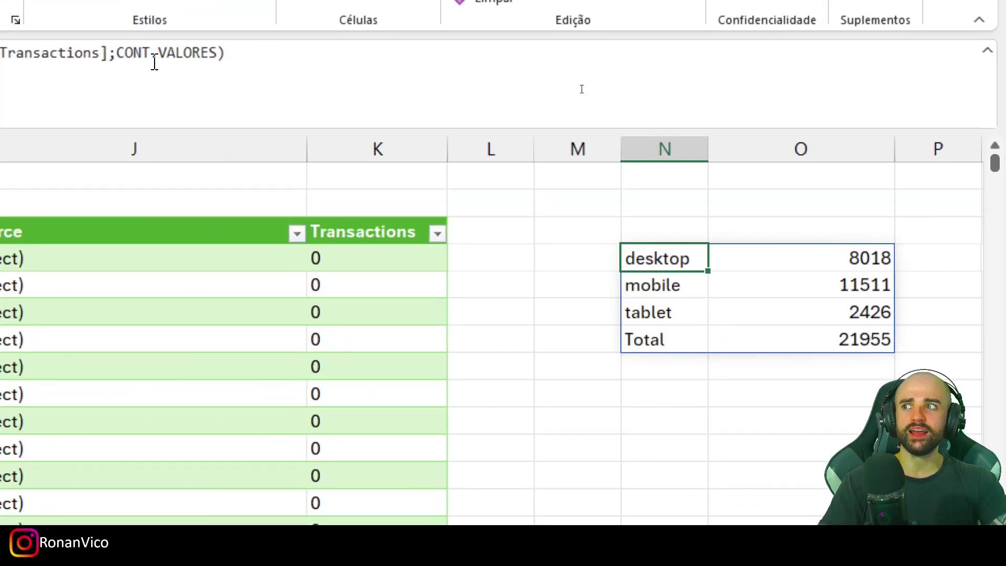
- In the N4 formula, leave the field headers argument blank and set the total depth to 0 - Nenhum total
left_click(609, 83)
left_click(211, 53)
type(";CONT.VALORES")
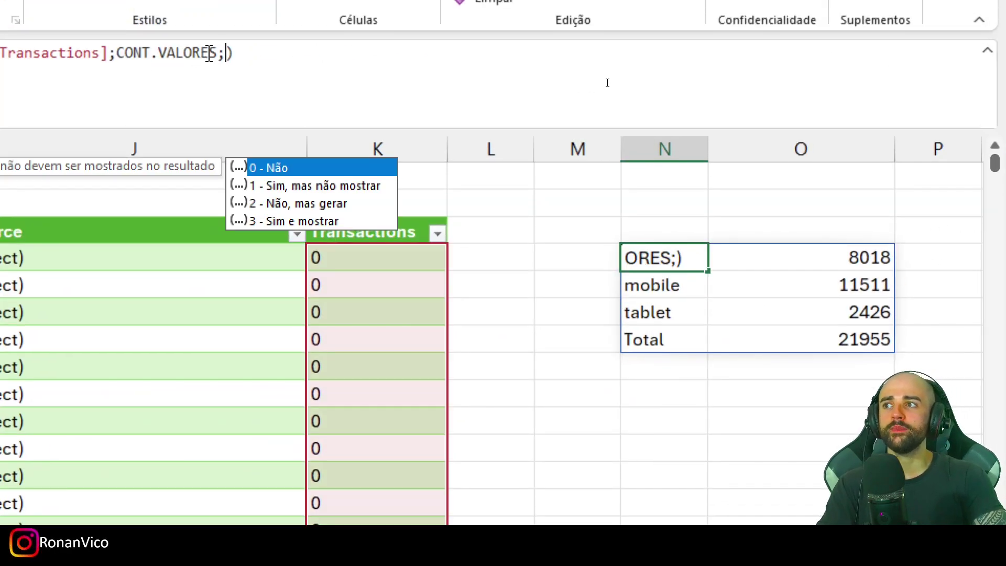
type(";")
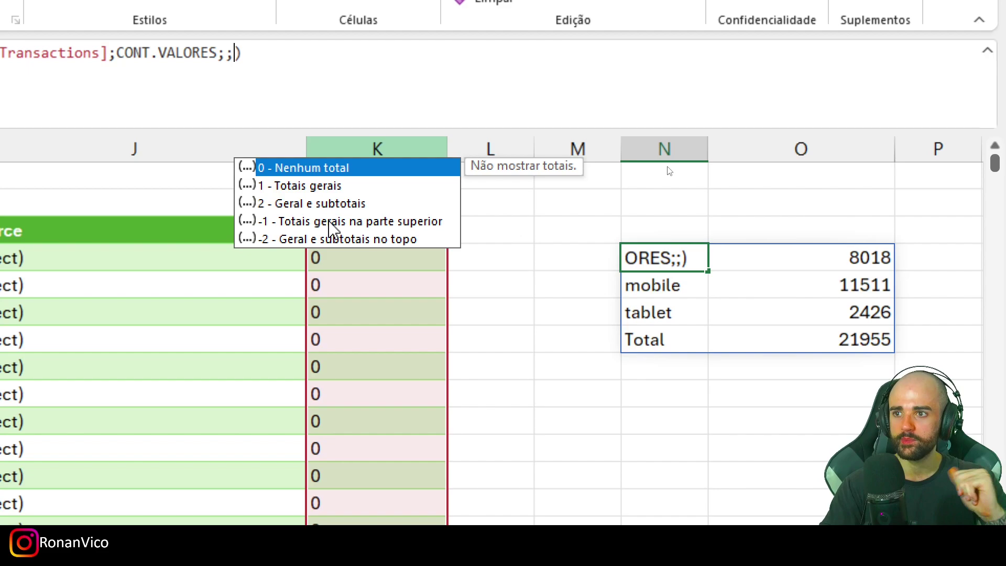
key("Down")
key("Up")
key("Tab")
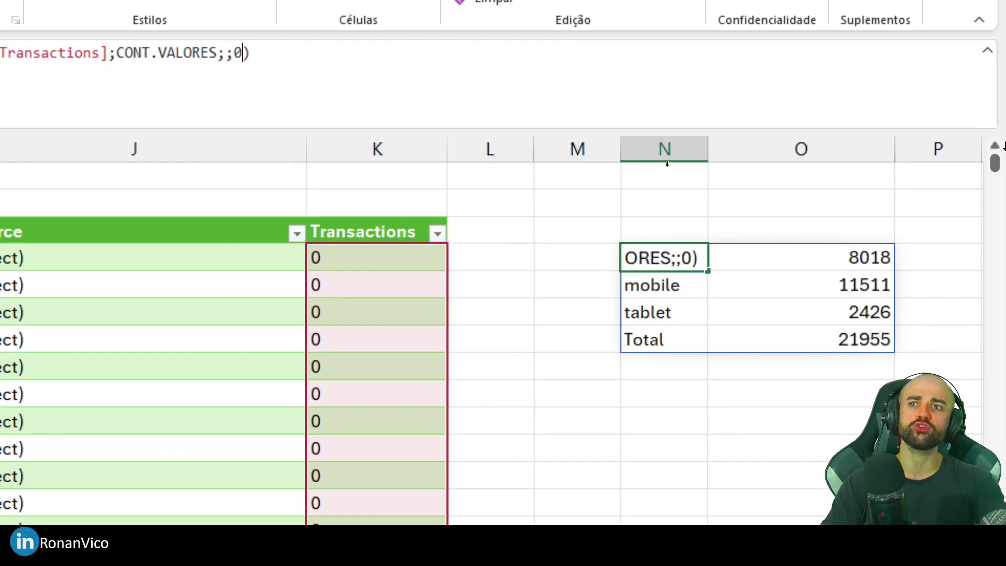
key("Return")
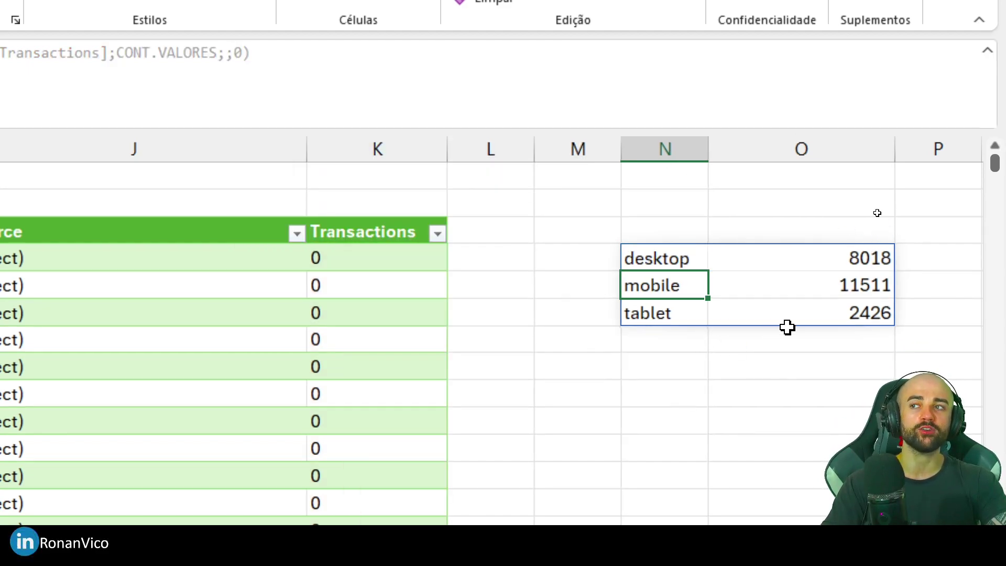
- Review the total depth options offered for the AGRUPARPOR formula in N4
left_click(687, 267)
double_click(238, 62)
key("BackSpace")
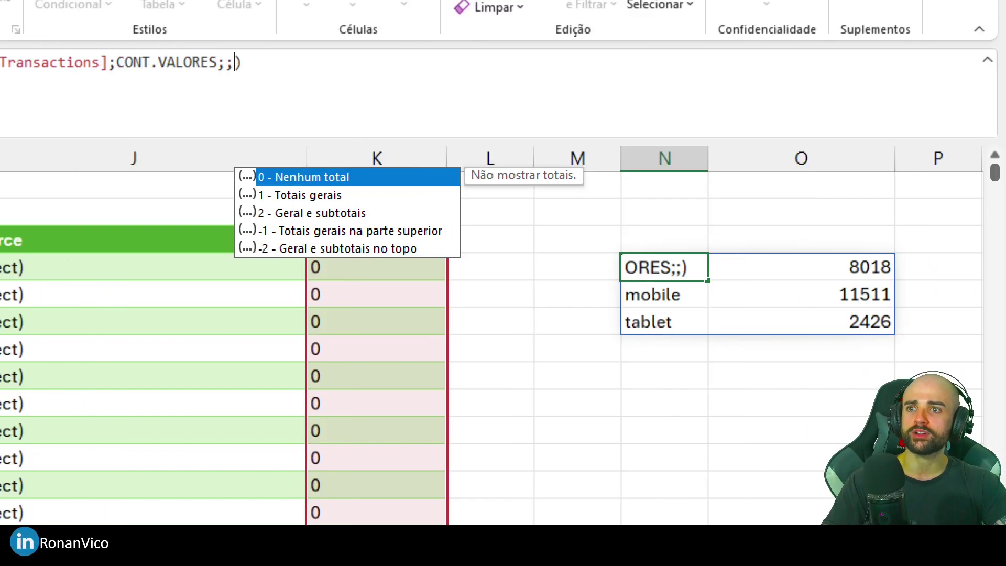
key("Escape")
type("0")
key("Return")
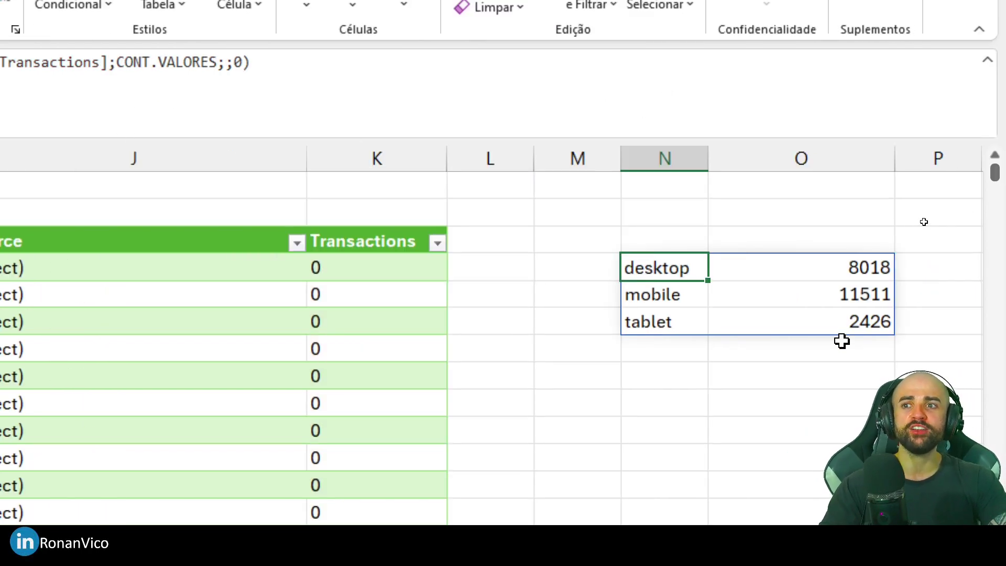
- Enter the label Totais in cell N1 above the grouped result
key("Up")
key("Up")
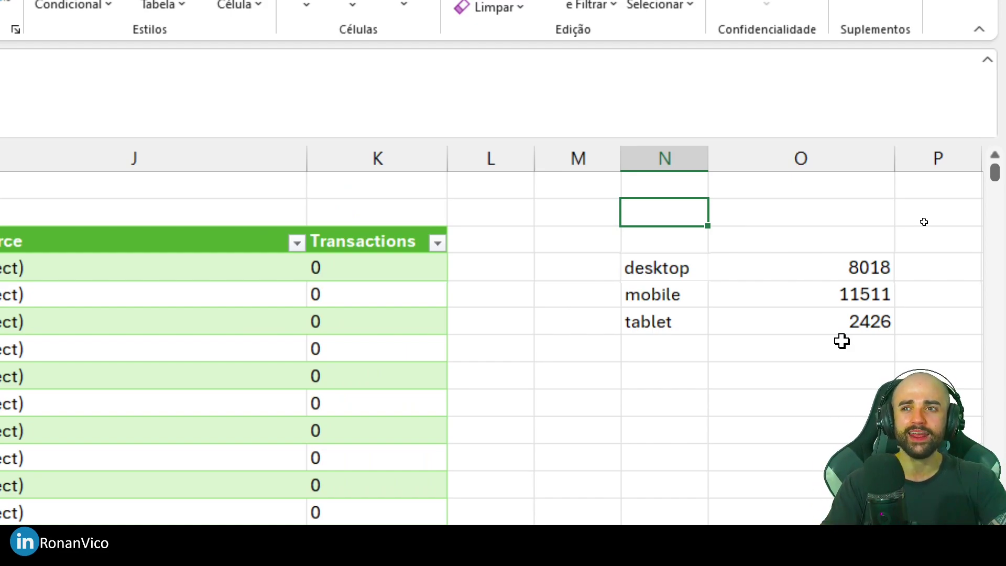
key("Up")
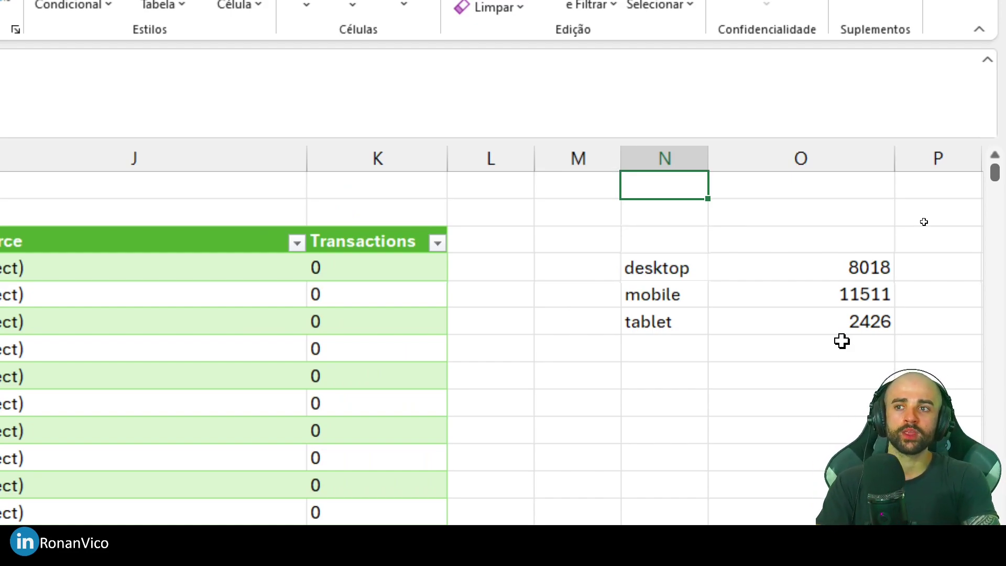
type("tOTA")
key("BackSpace")
key("BackSpace")
key("BackSpace")
key("BackSpace")
type("To")
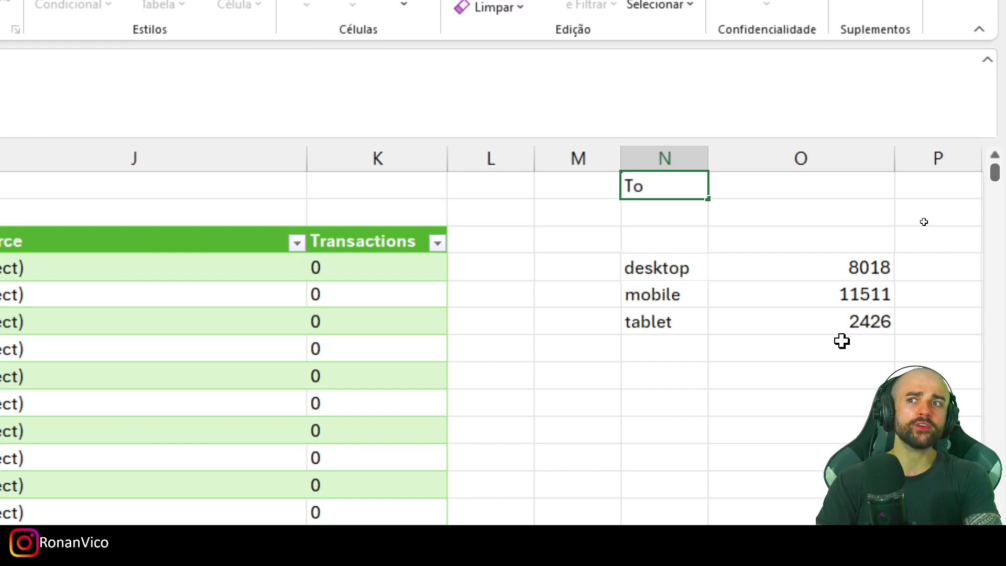
type("tais")
key("Return")
- Try 0 and 1 as the totals setting in O1, and clear the cell
key("Up")
key("Right")
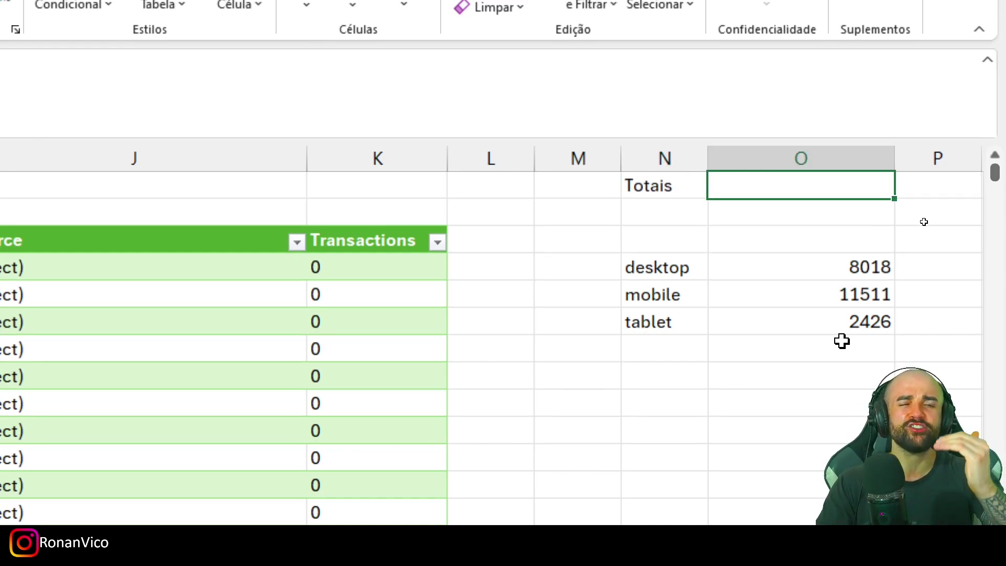
type("0")
key("Return")
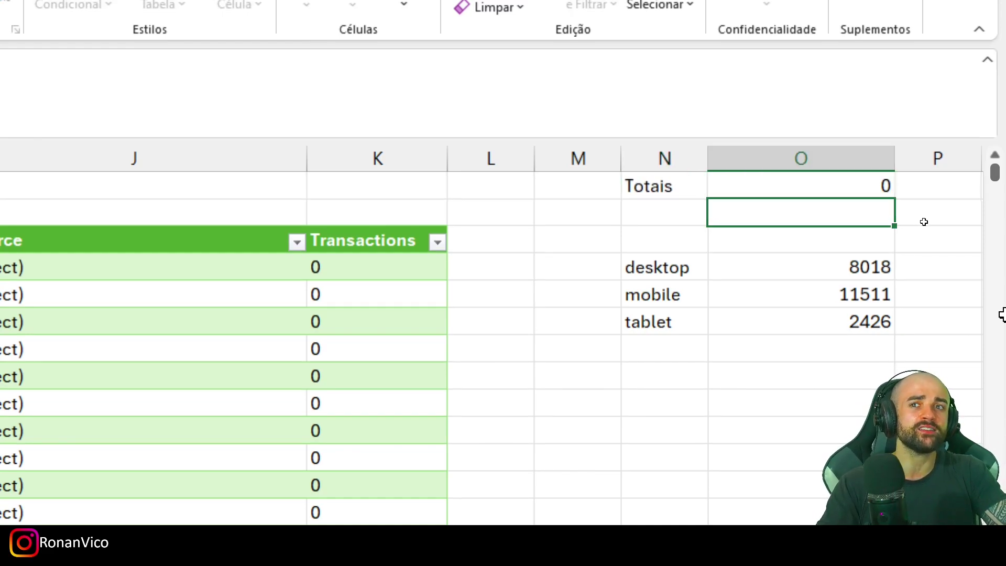
type("1")
key("Escape")
key("Up")
type("1")
key("Return")
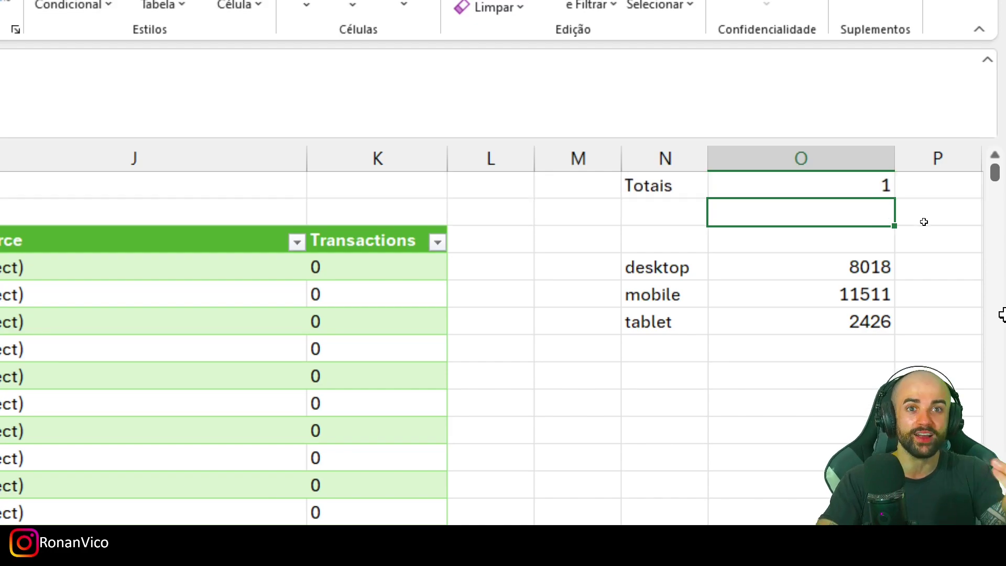
key("Up")
key("Delete")
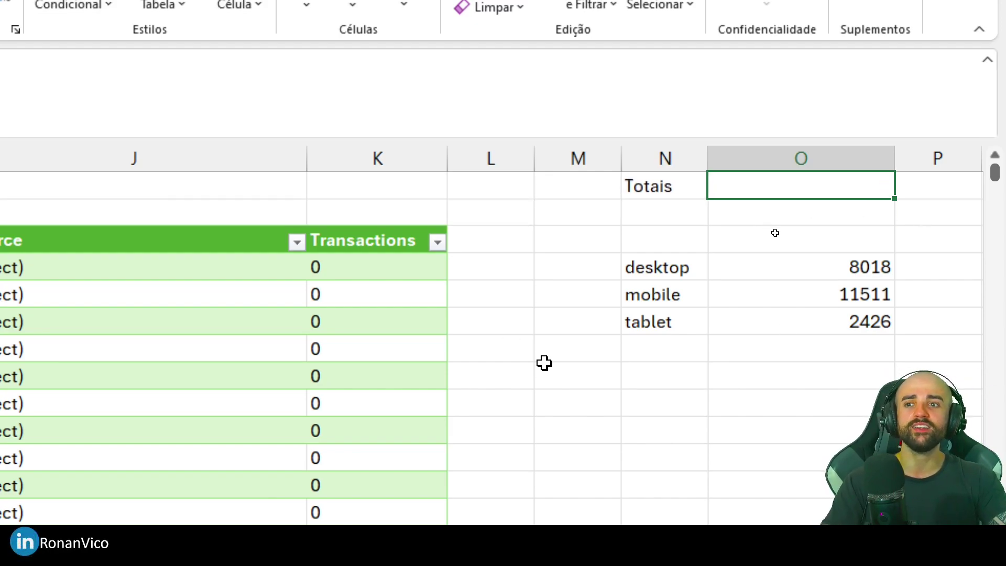
- Replace the total depth value 0 in the N4 formula with a reference to cell O1
left_click(806, 309)
left_click(681, 262)
double_click(681, 267)
key("ctrl+End")
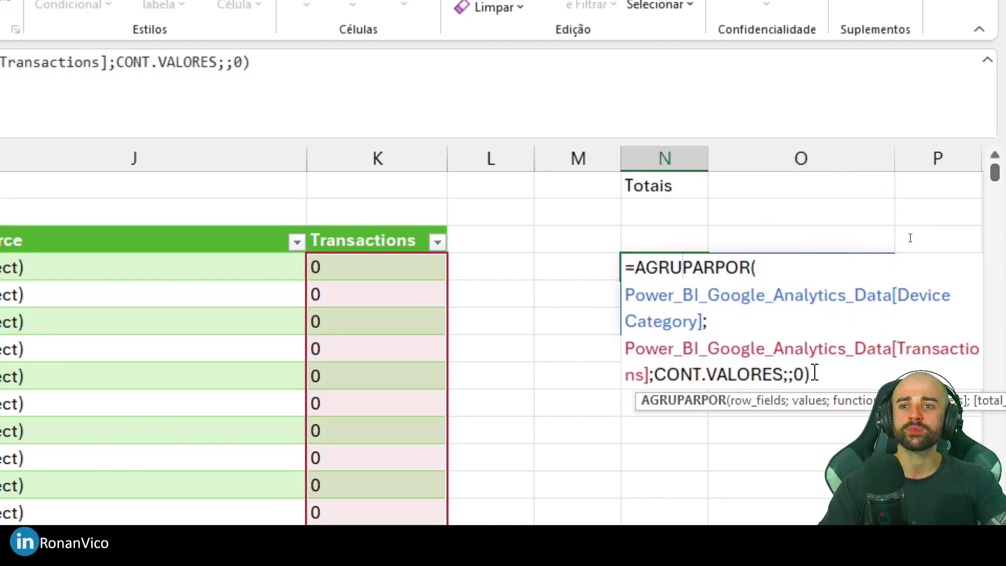
key("Left")
key("shift+Left")
left_click(808, 178)
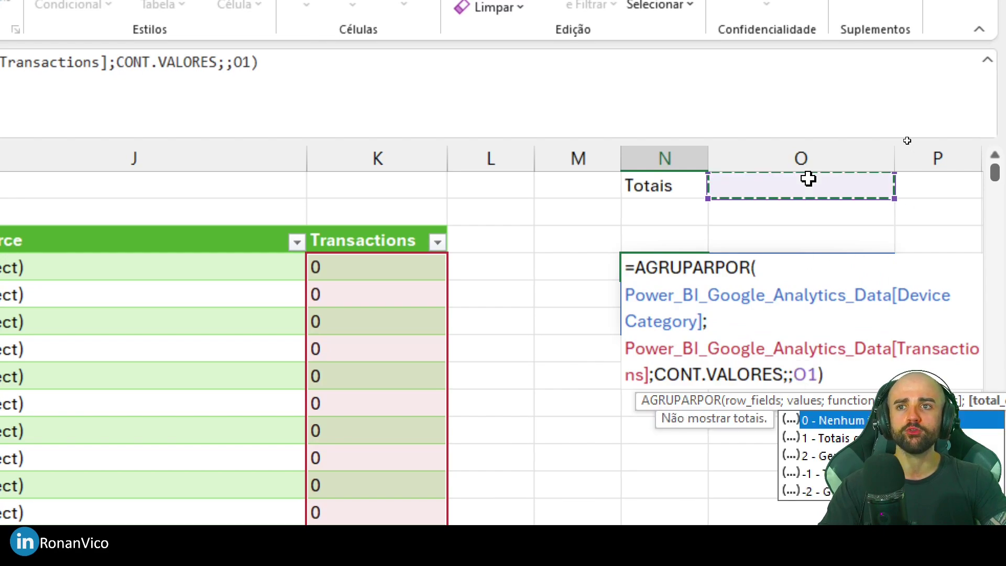
key("Return")
- Set the totals control cell O1 to 1
left_click(776, 177)
type("1")
key("Return")
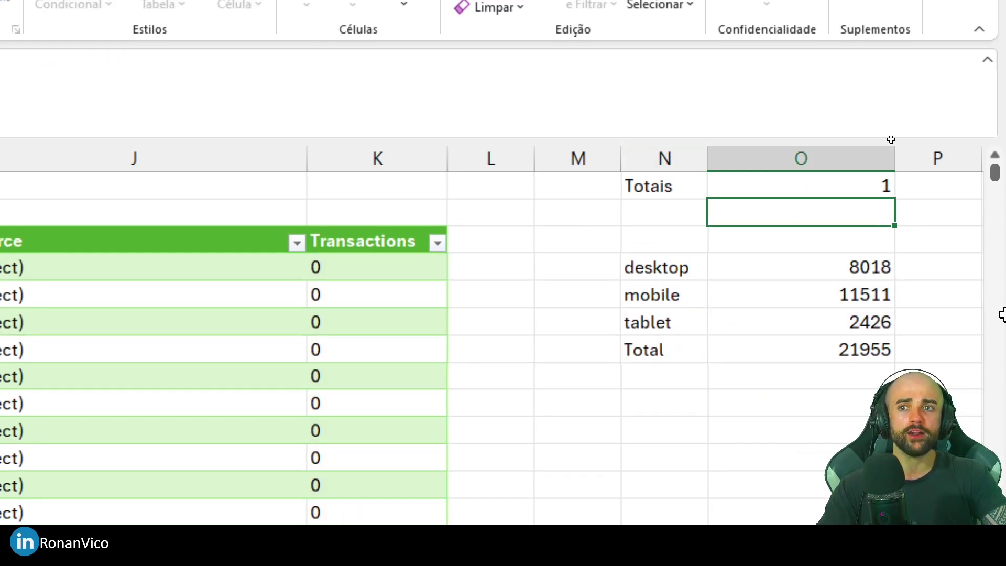
- Test the totals control by changing O1 to 0 and back to 1
key("Up")
type("0")
key("Return")
key("Up")
type("1")
key("Return")
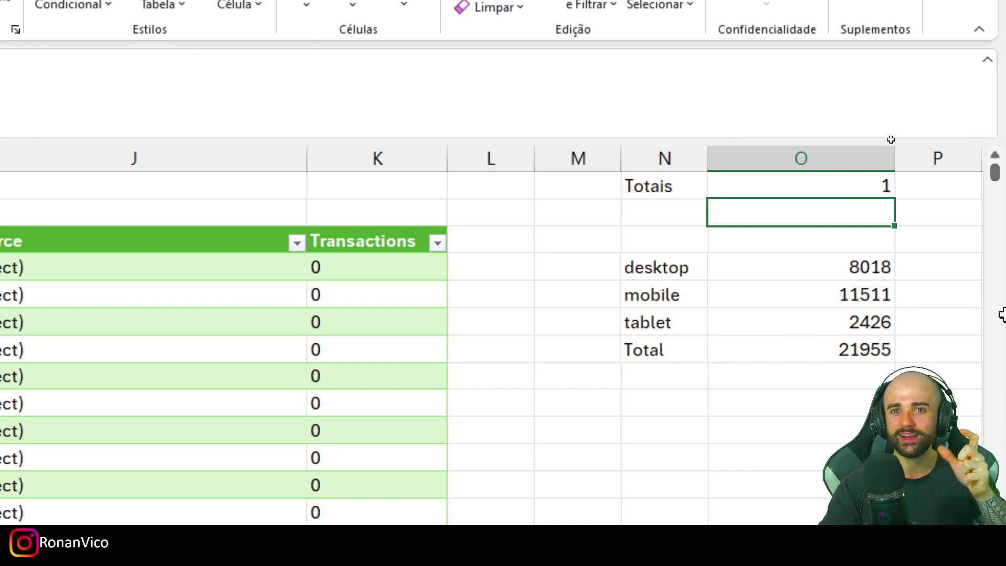
- Test the totals control cell O1 with the values 2, 1 and -1
key("Up")
type("2")
key("Return")
key("Up")
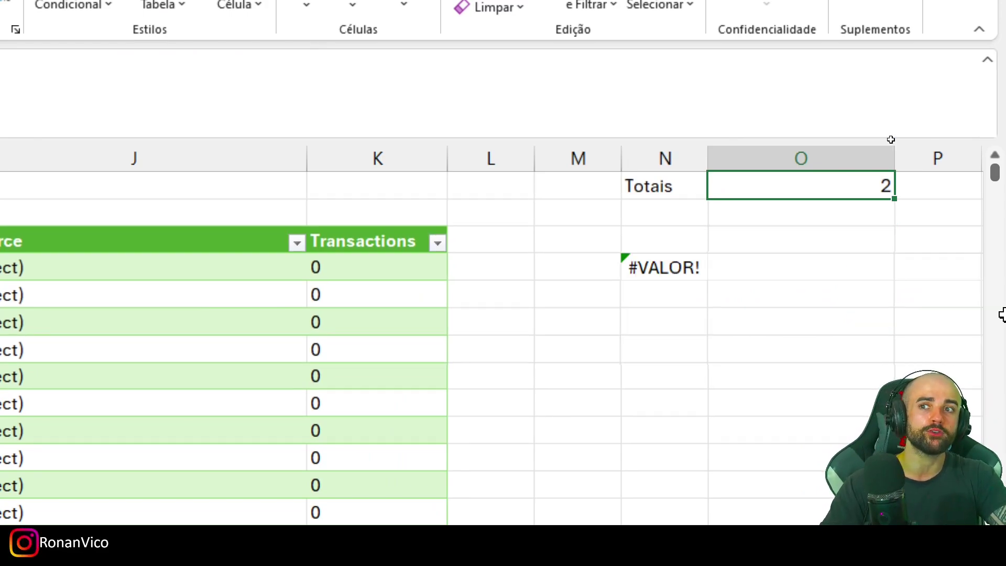
type("1")
key("Return")
key("Up")
type("-1")
key("Return")
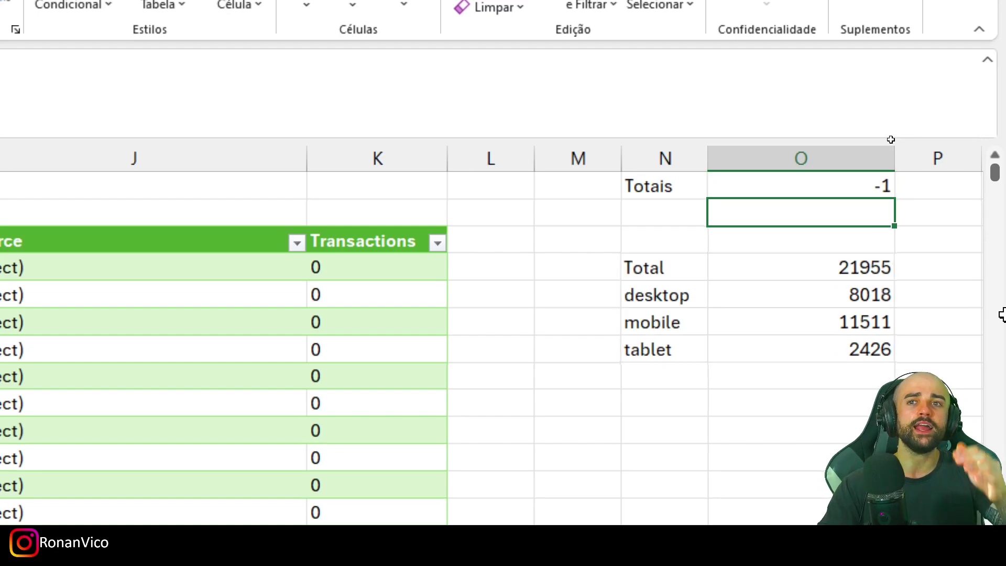
key("Up")
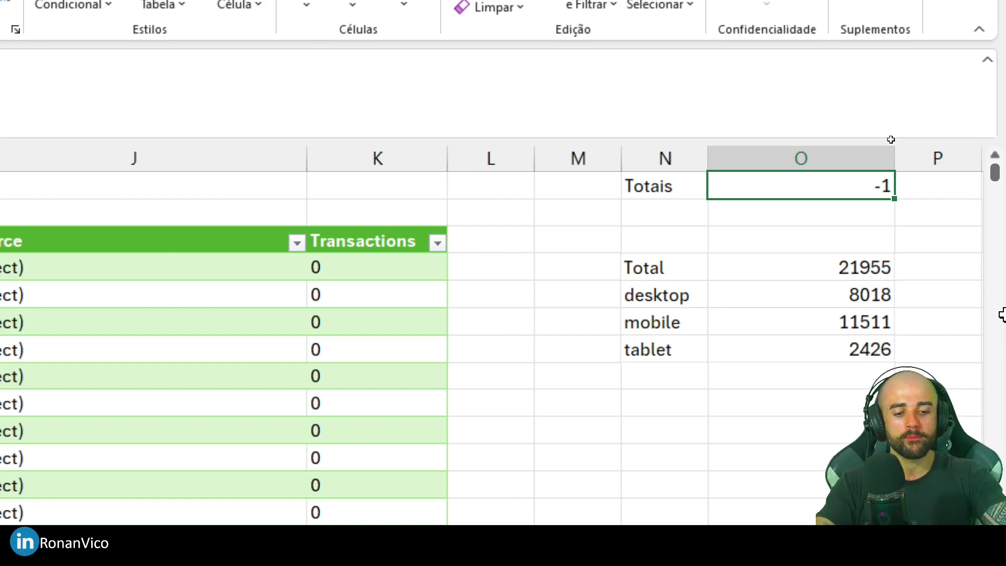
- Undo the cell-controlled totals setup, removing the Totais label and O1 value and restoring 0 as the total depth in the N4 formula
key("ctrl+z")
key("ctrl+z")
key("Down")
key("Down")
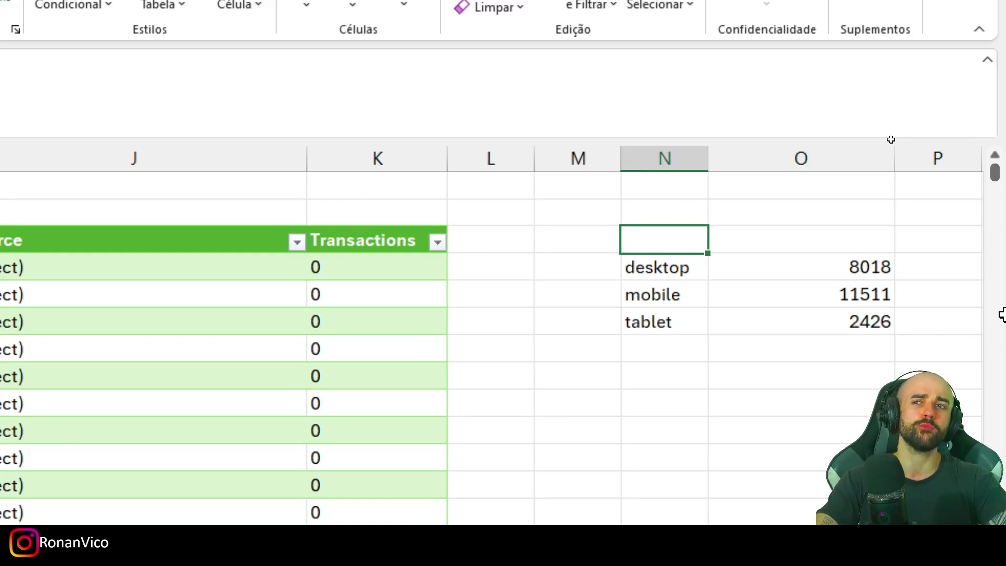
key("Down")
key("F2")
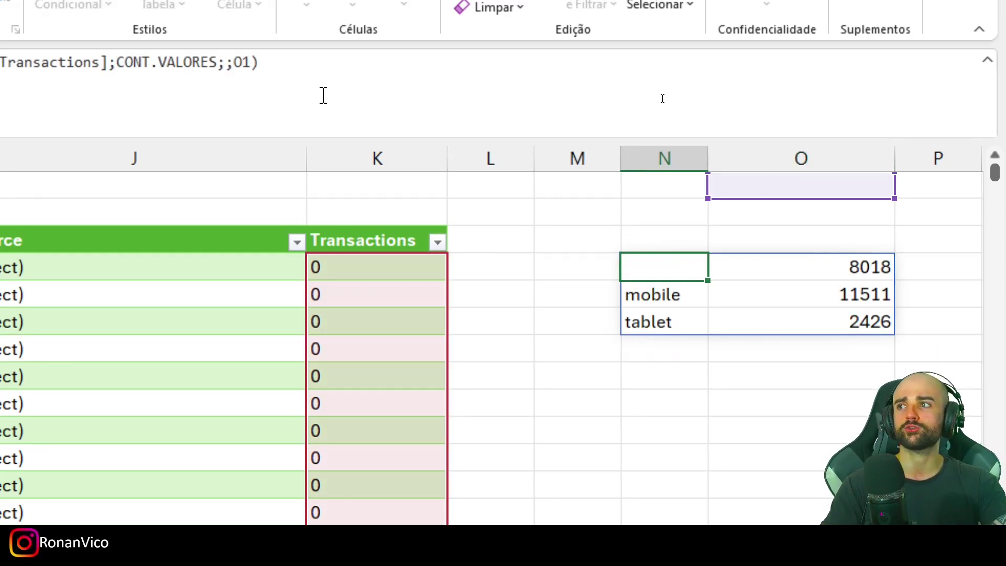
key("Escape")
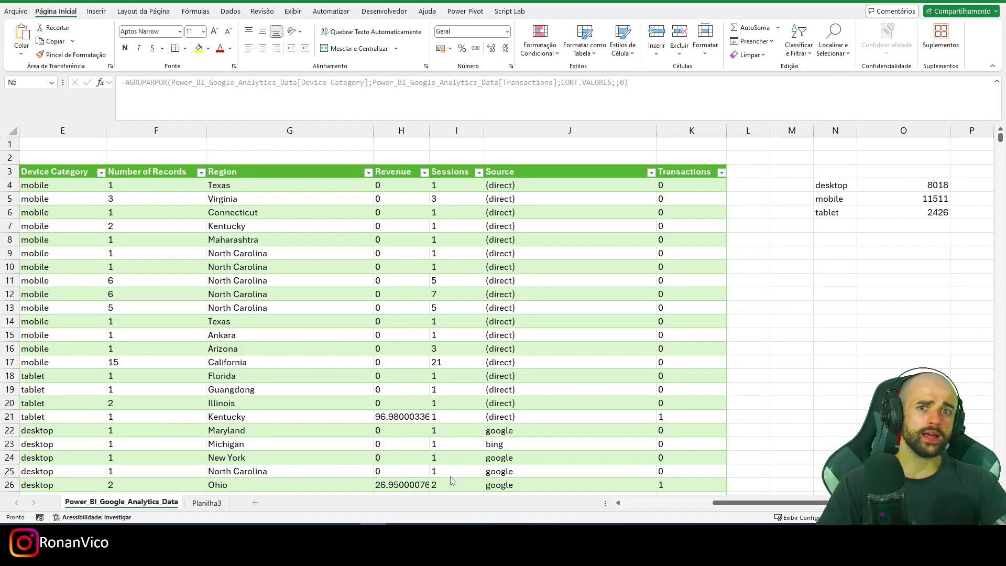
left_click(833, 185)
left_click(626, 82)
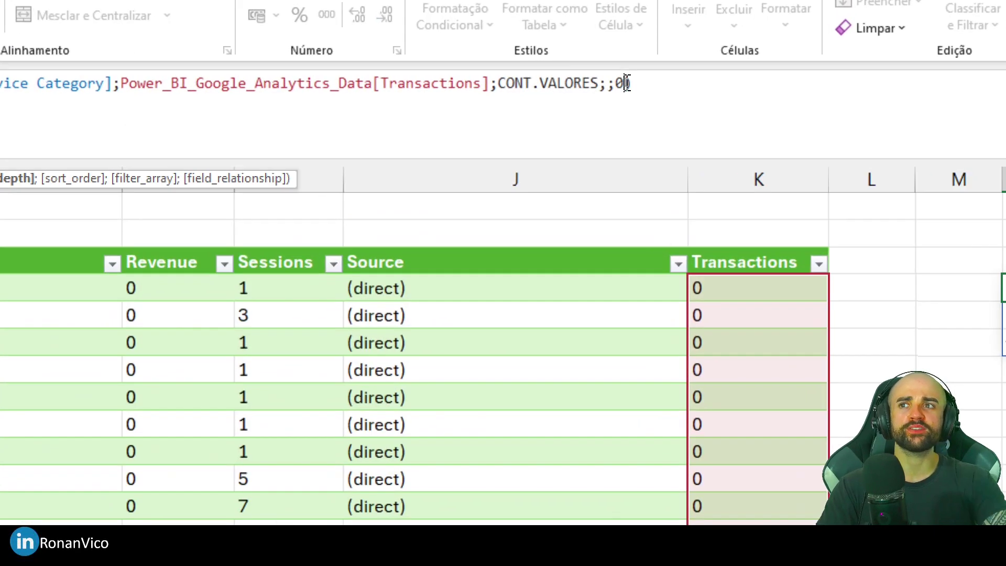
type(";CONT.VALORES;;0;)")
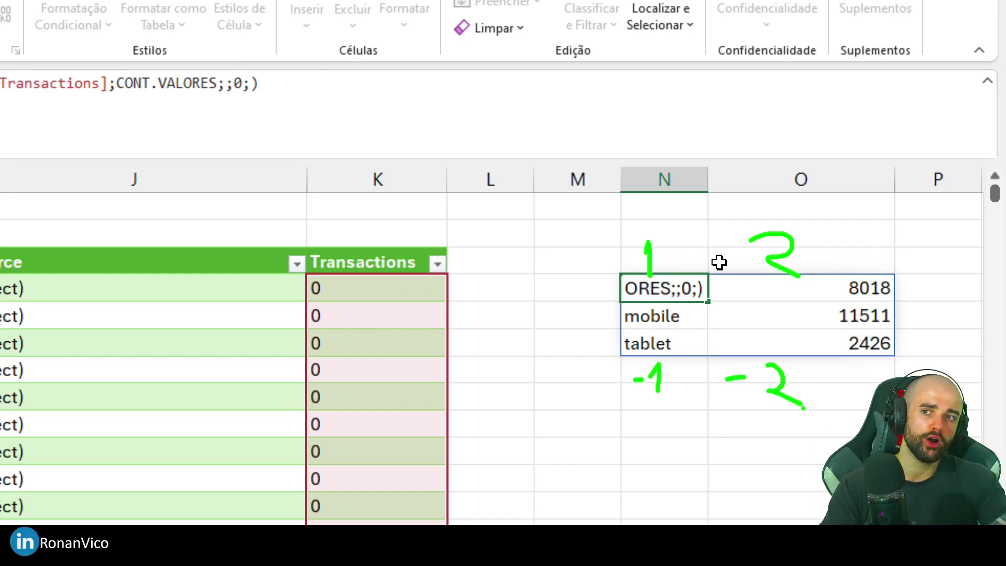
key("Escape")
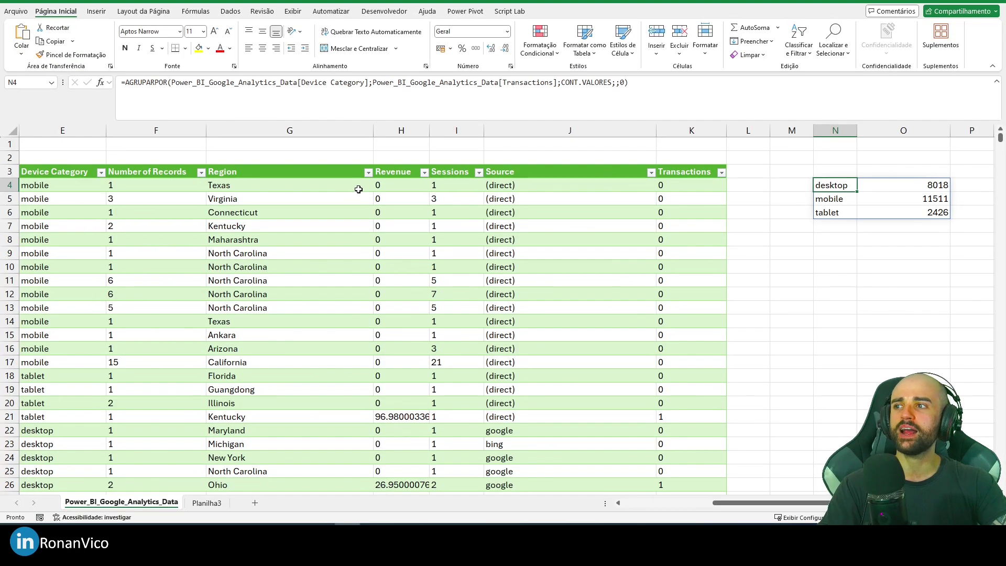
left_click(358, 189)
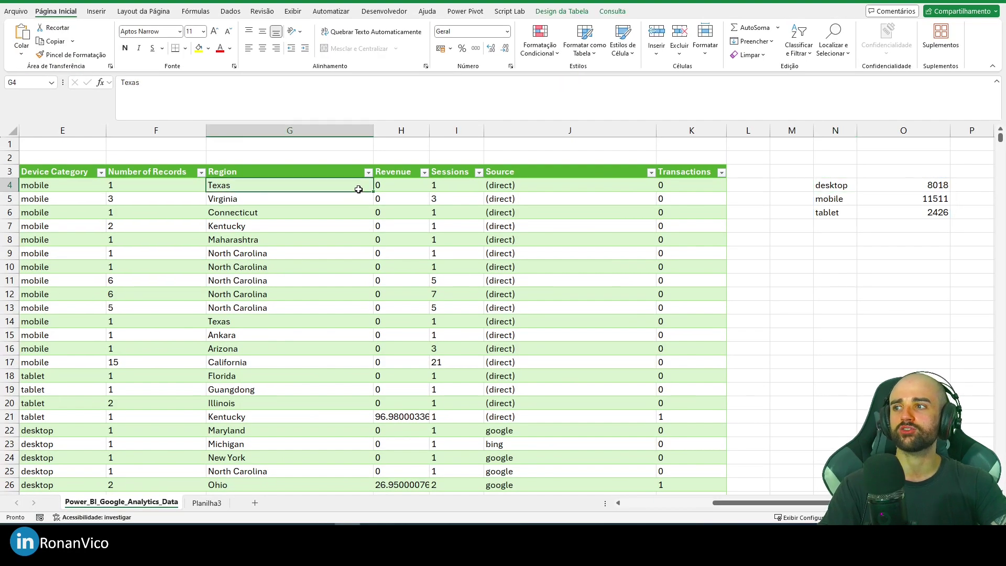
scroll(358, 189, "left", 3)
left_click(358, 190)
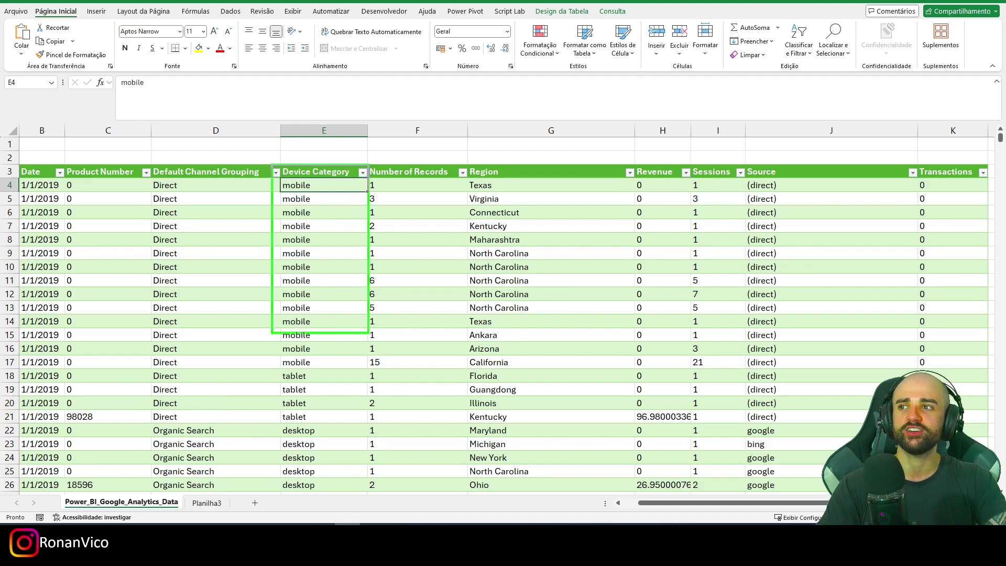
left_click_drag(462, 159, 634, 333)
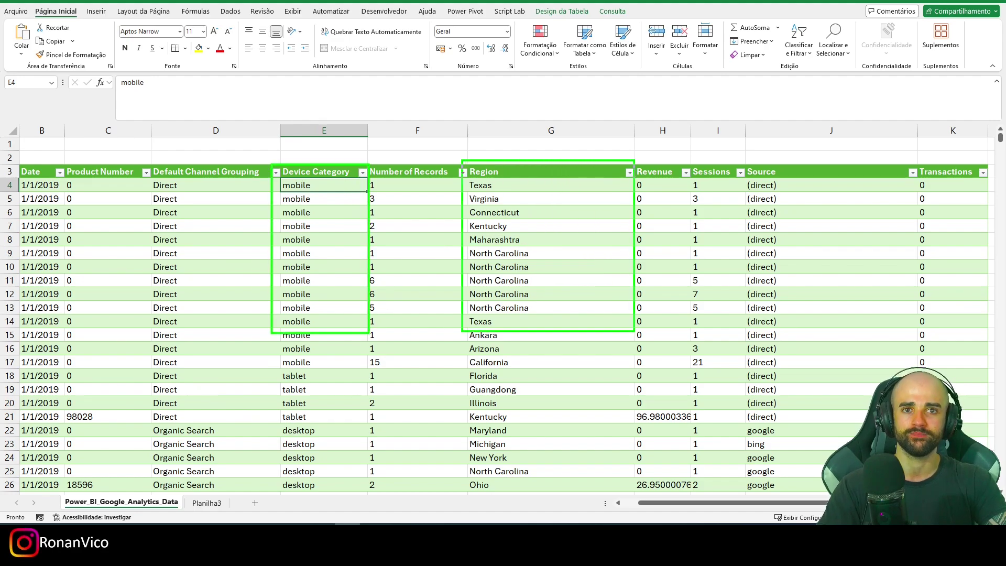
scroll(859, 182, "right", 3)
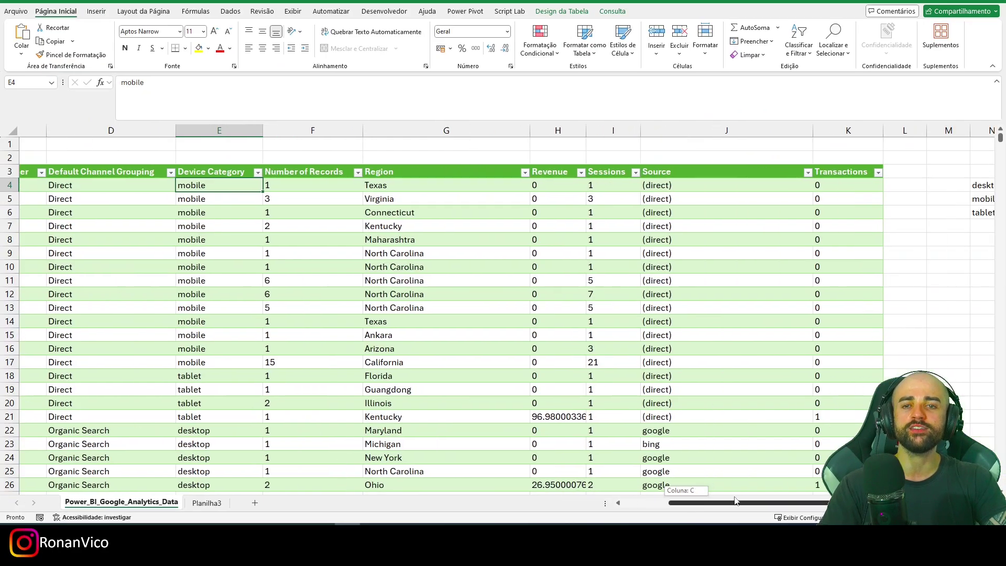
- Add a sort order argument of -2 to the AGRUPARPOR formula in N4
double_click(804, 184)
left_click(625, 83)
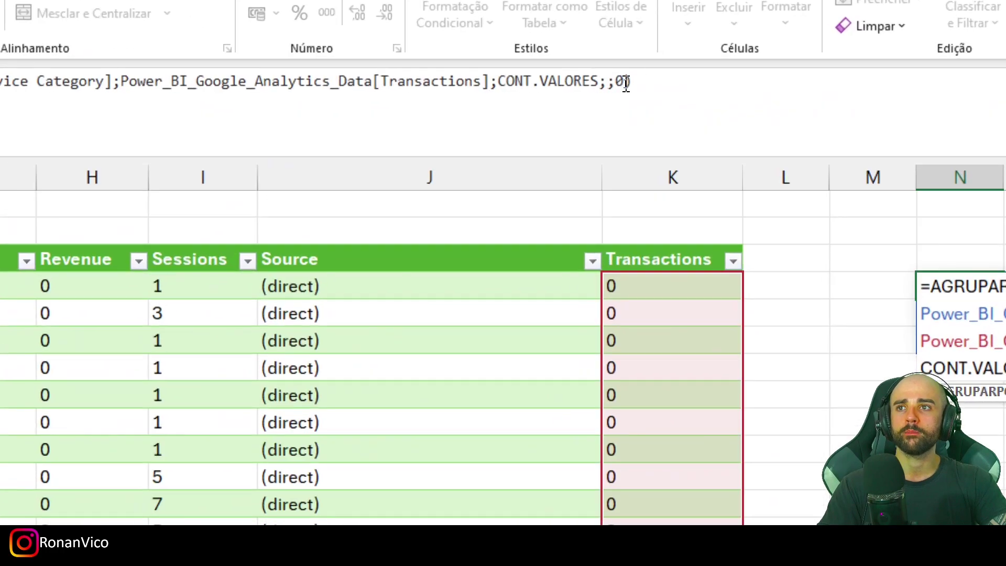
type(";)")
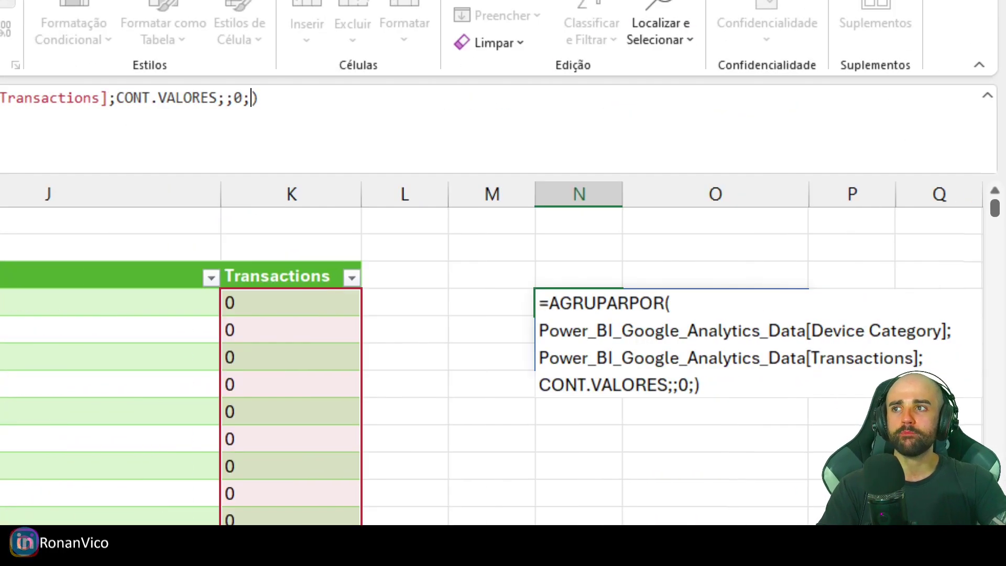
type("-2")
key("Return")
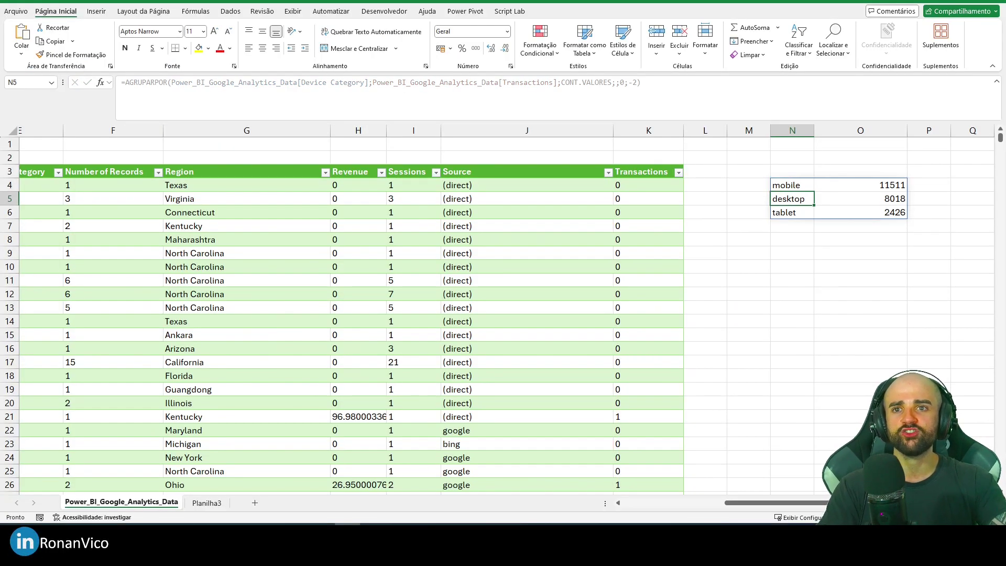
left_click(854, 180)
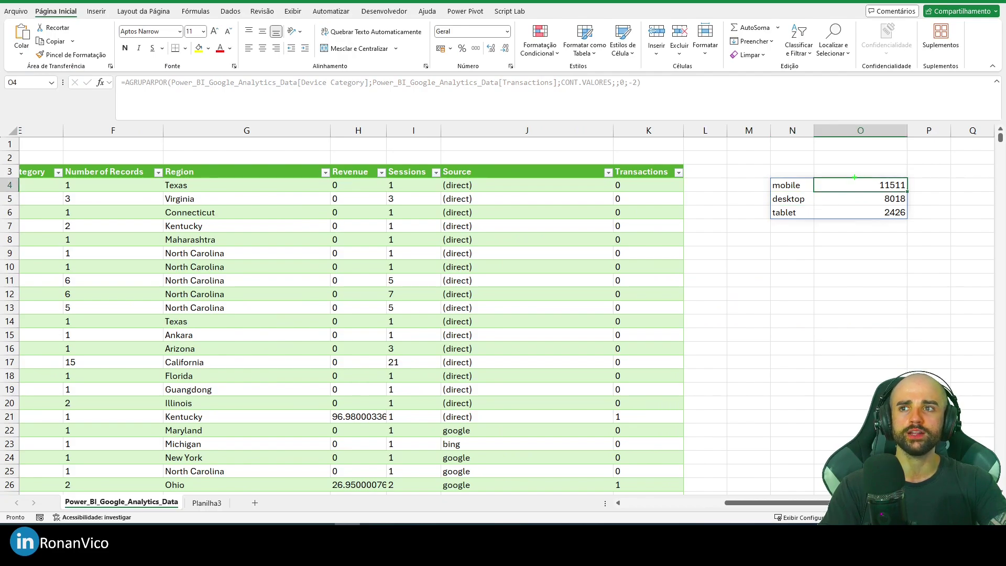
left_click(631, 82)
left_click_drag(676, 97, 854, 167)
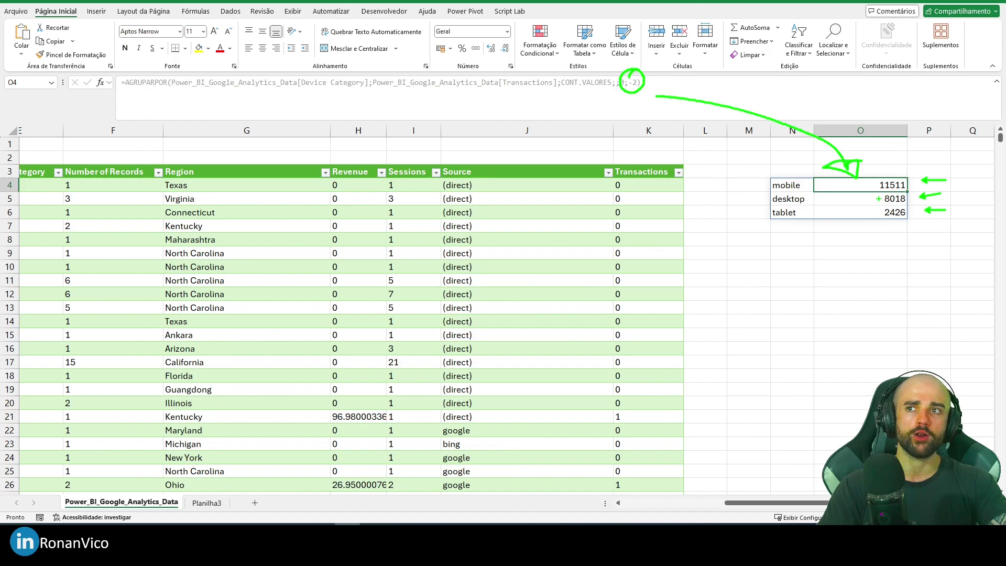
key("Escape")
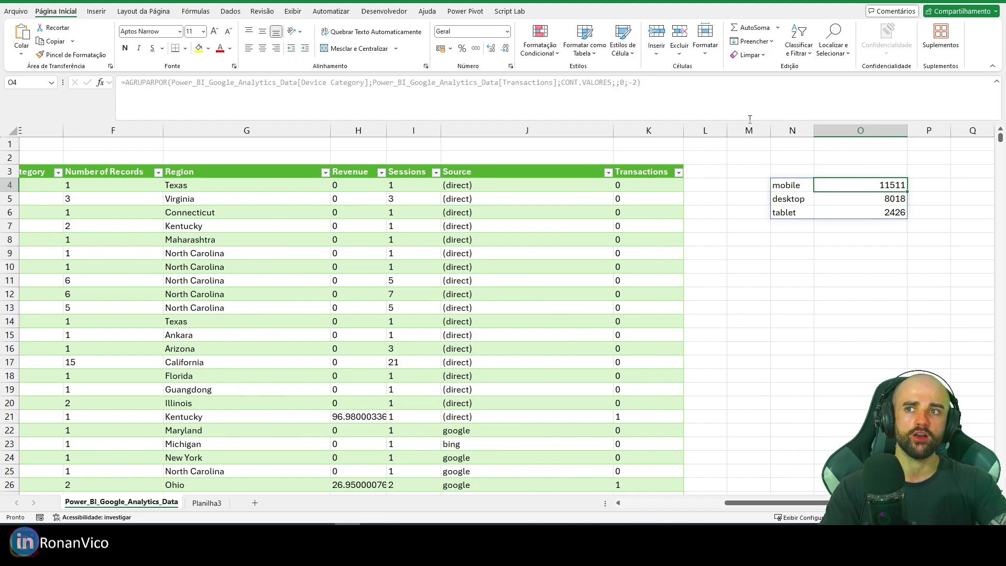
- Change the sort order argument in the N4 formula to 2
left_click(778, 184)
left_click(630, 82)
key("BackSpace")
key("BackSpace")
type("1")
key("Return")
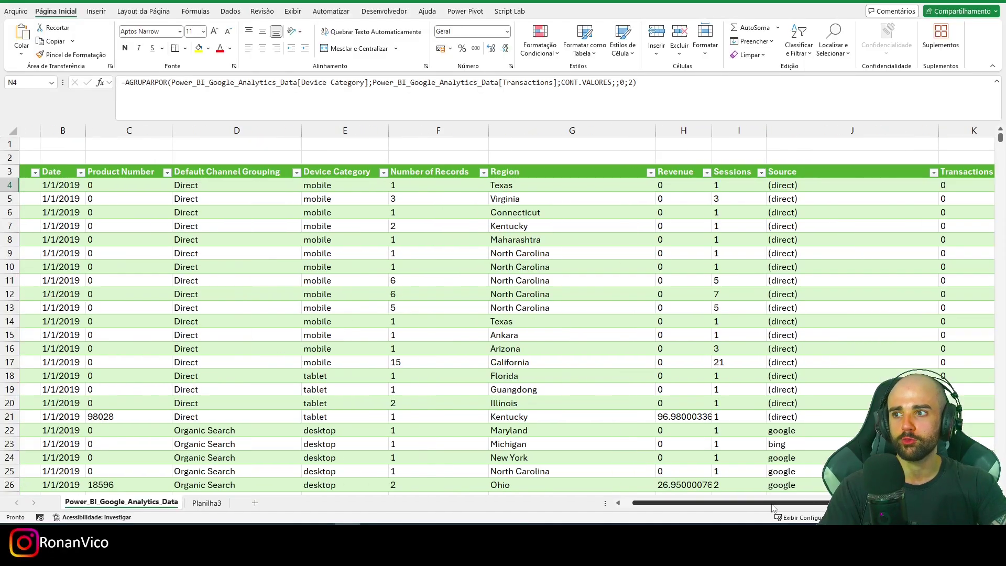
scroll(773, 507, "left", 1)
left_click(368, 84)
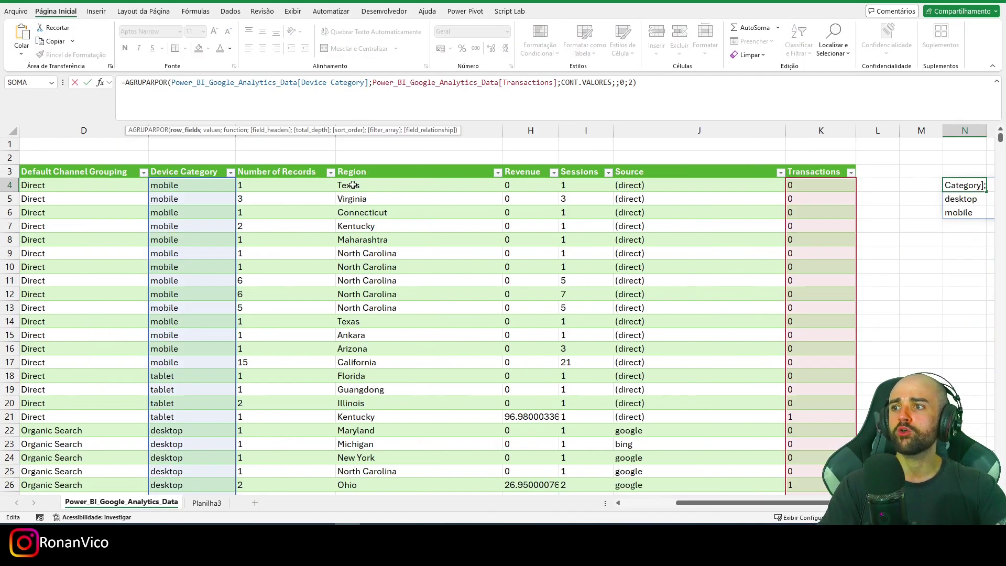
left_click_drag(354, 185, 356, 198)
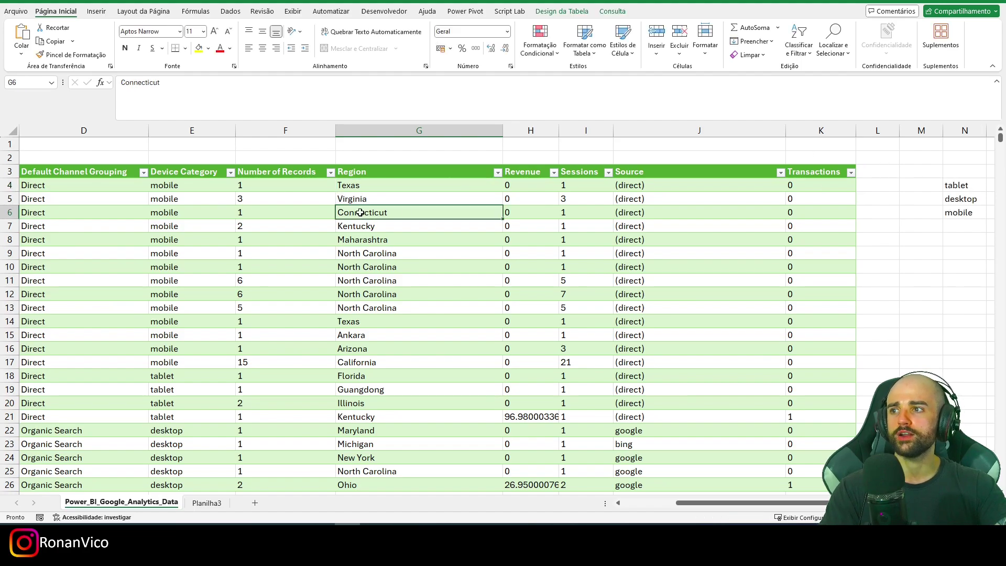
double_click(952, 185)
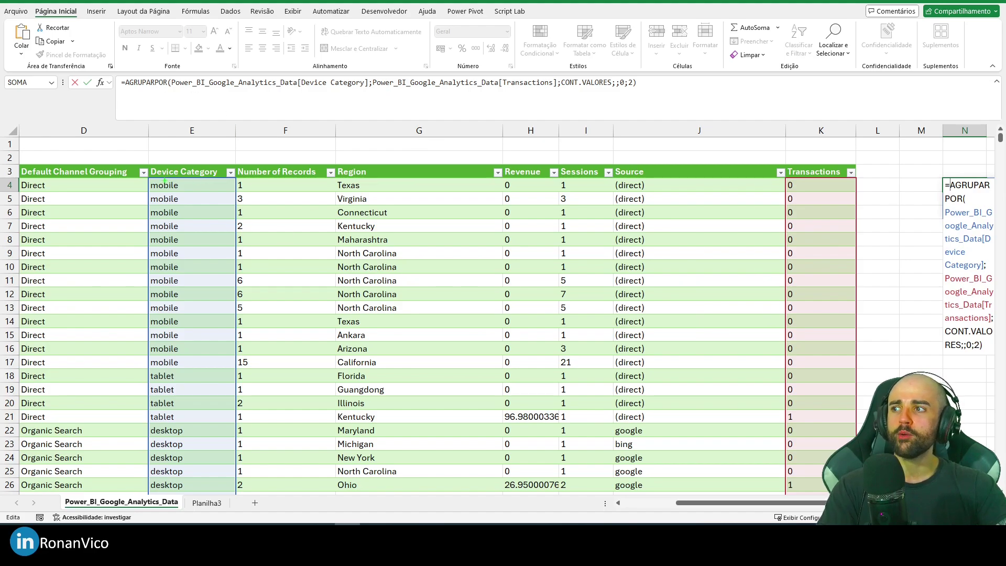
mouse_move(141, 159)
left_mouse_down()
mouse_move(239, 235)
mouse_move(246, 227)
left_mouse_up()
mouse_move(334, 157)
left_mouse_down()
mouse_move(498, 244)
mouse_move(505, 256)
left_mouse_up()
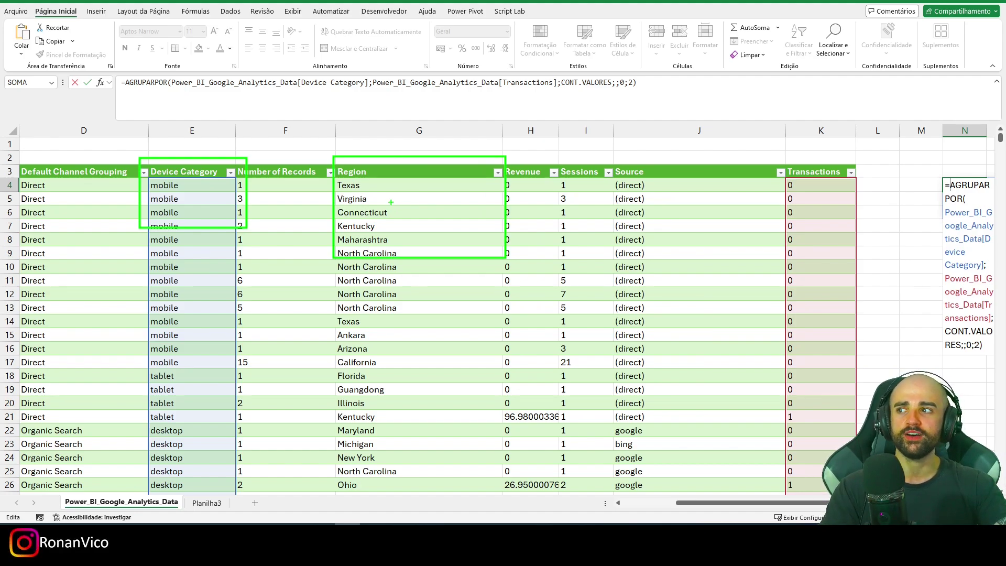
key("Escape")
left_click(368, 84)
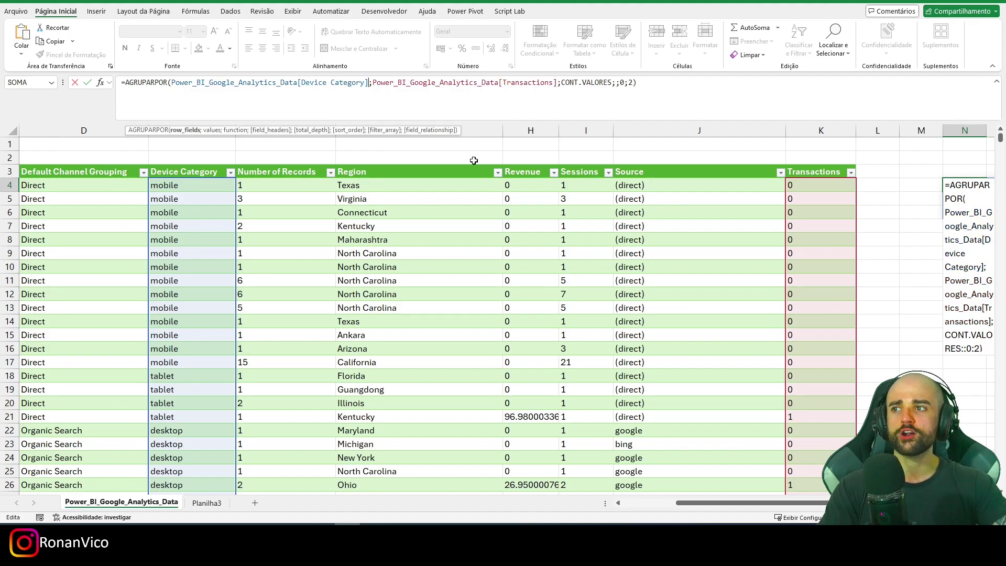
key("Return")
scroll(815, 420, "right", 2)
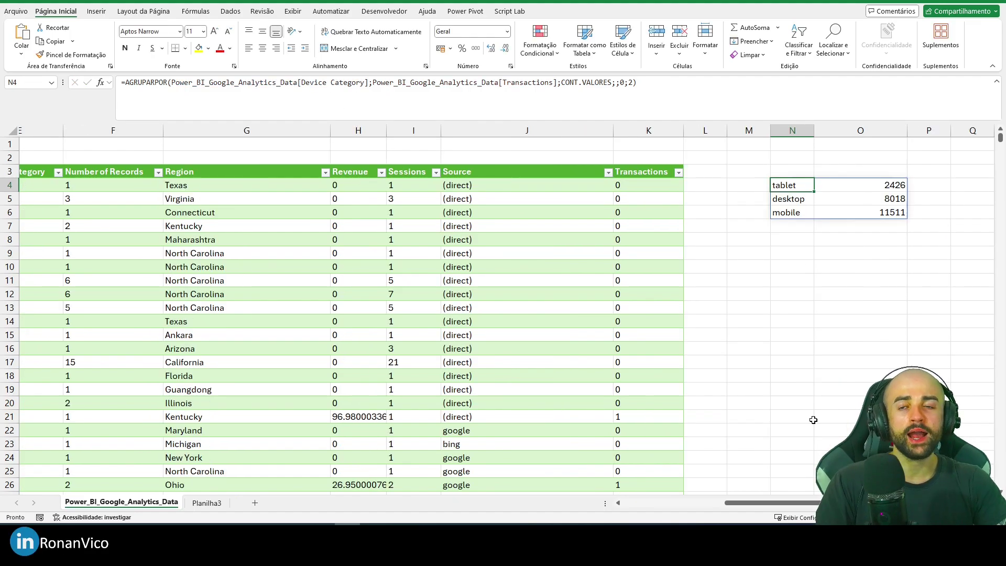
left_click(116, 189)
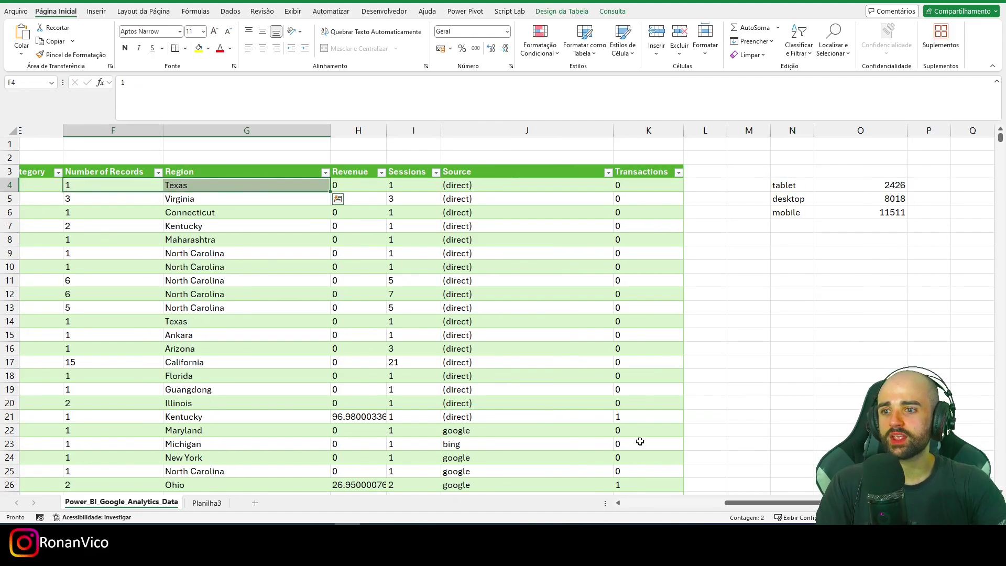
scroll(640, 440, "left", 4)
left_click_drag(361, 185, 597, 381)
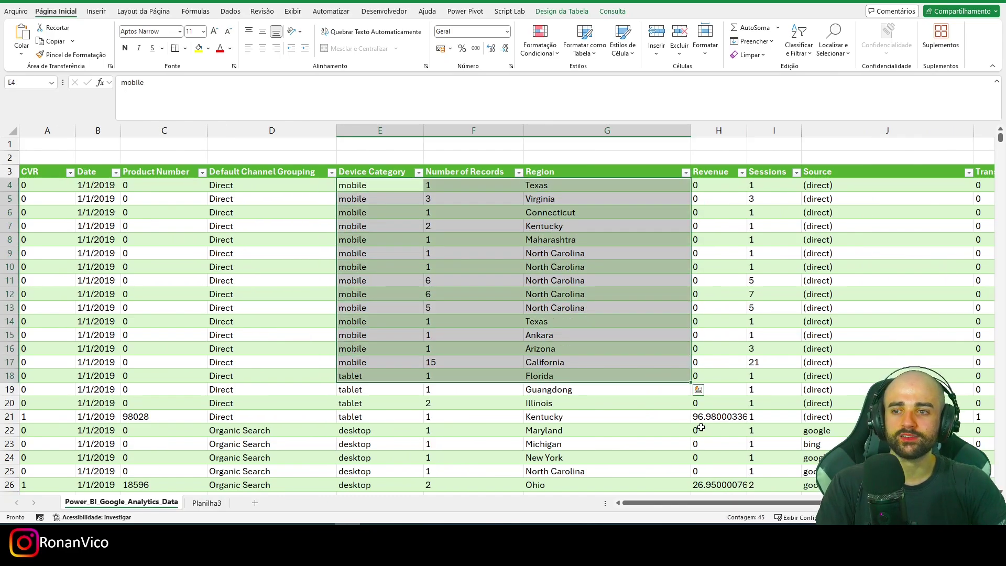
scroll(664, 259, "down", 3)
key("ctrl")
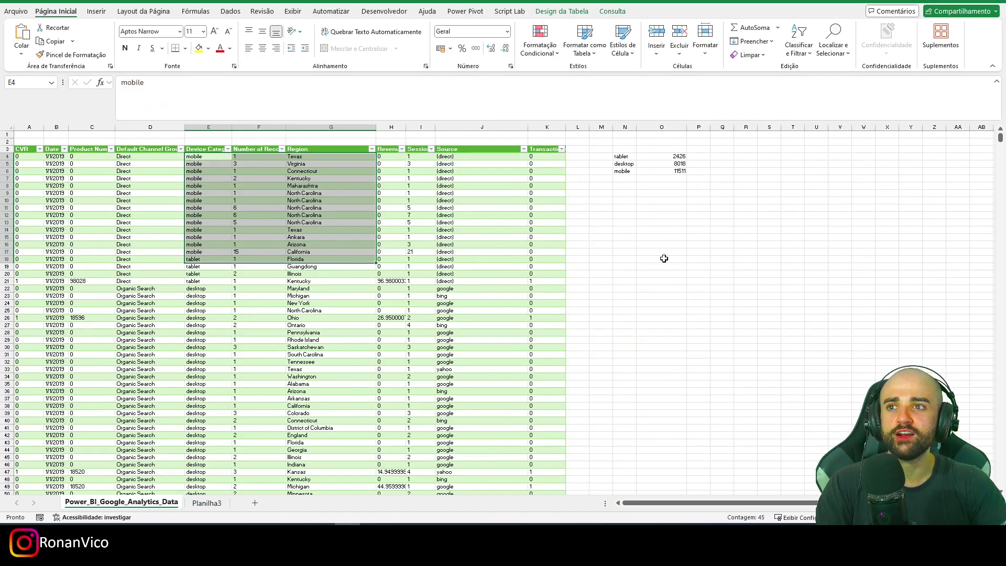
- Enter an ESCOLHERCOLS formula in M11 returning columns 1 and 3 of the table's Device Category to Region range, and widen column N
left_click(601, 208)
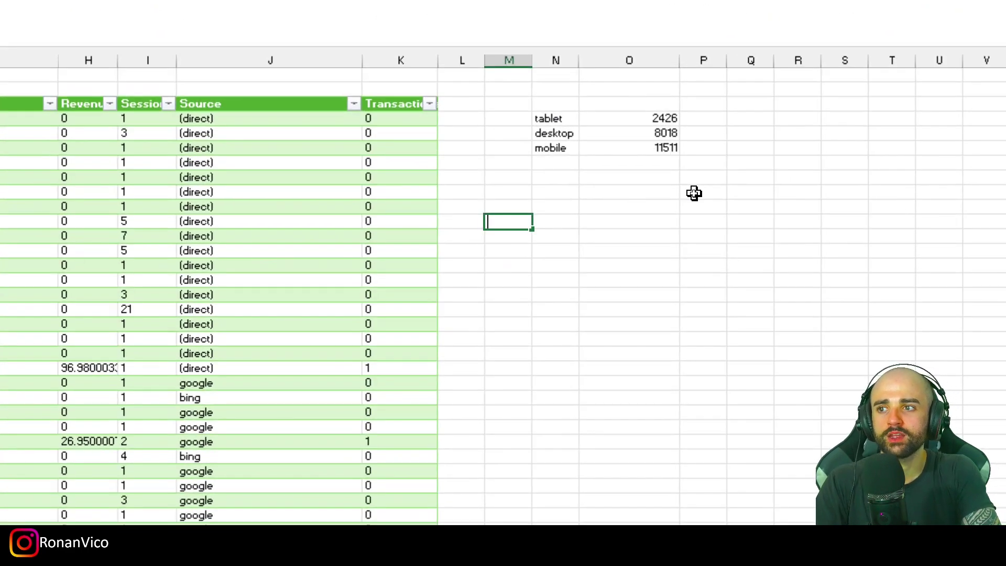
type("=escolh")
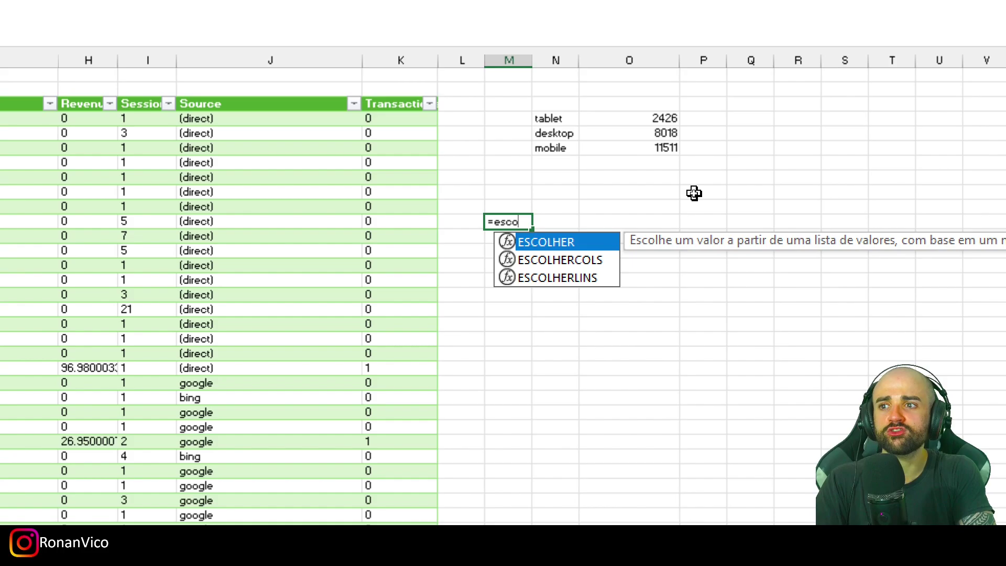
key("Down")
key("Tab")
scroll(304, 184, "left", 10)
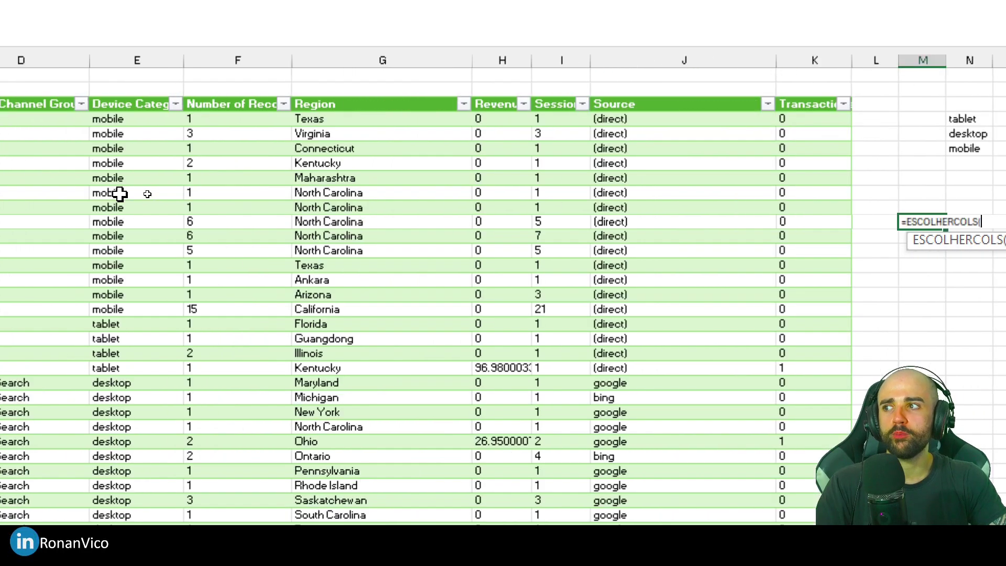
left_click(240, 119)
left_click(320, 117)
left_click_drag(320, 118, 563, 118)
key("ctrl+shift+Down")
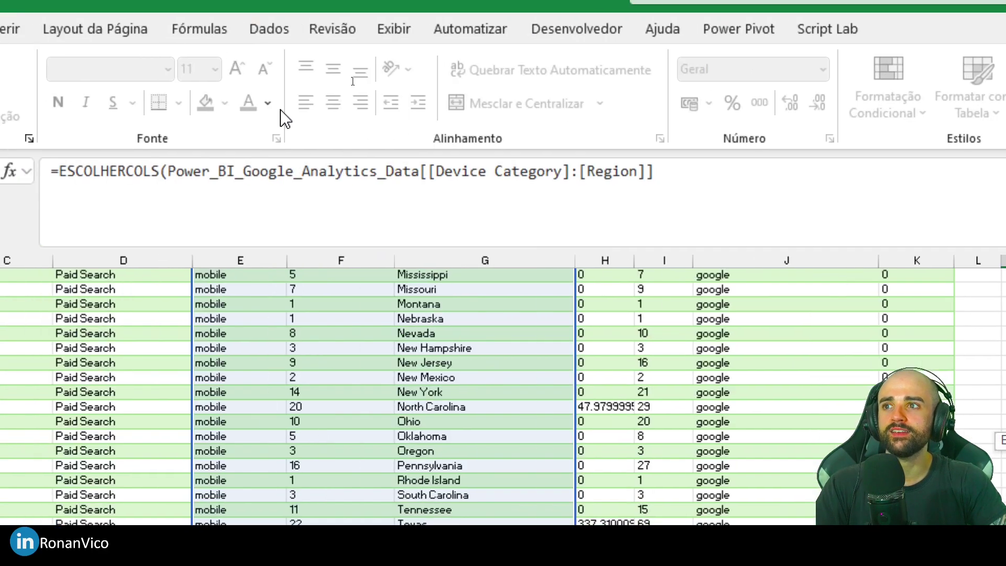
left_click(686, 193)
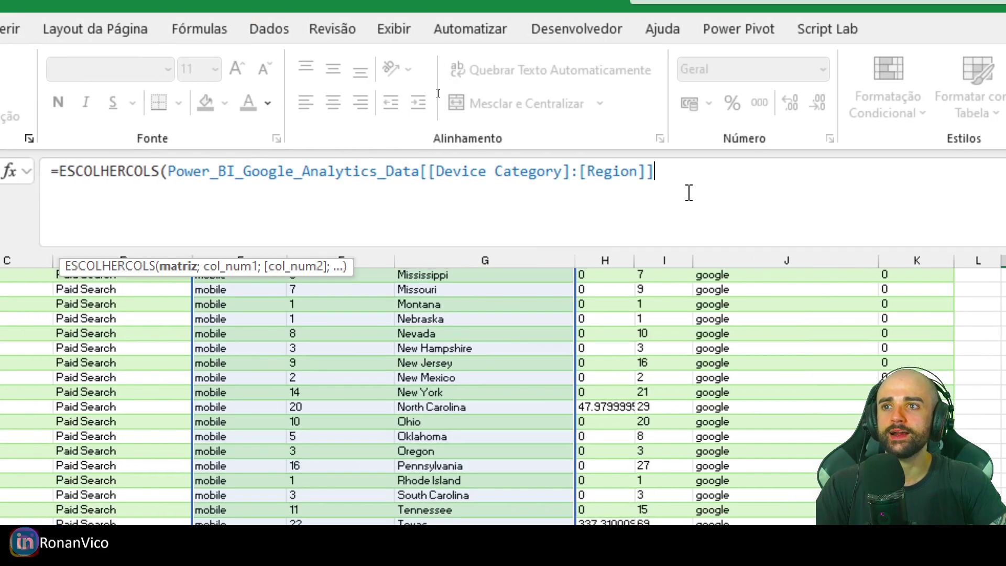
type(";1;3)")
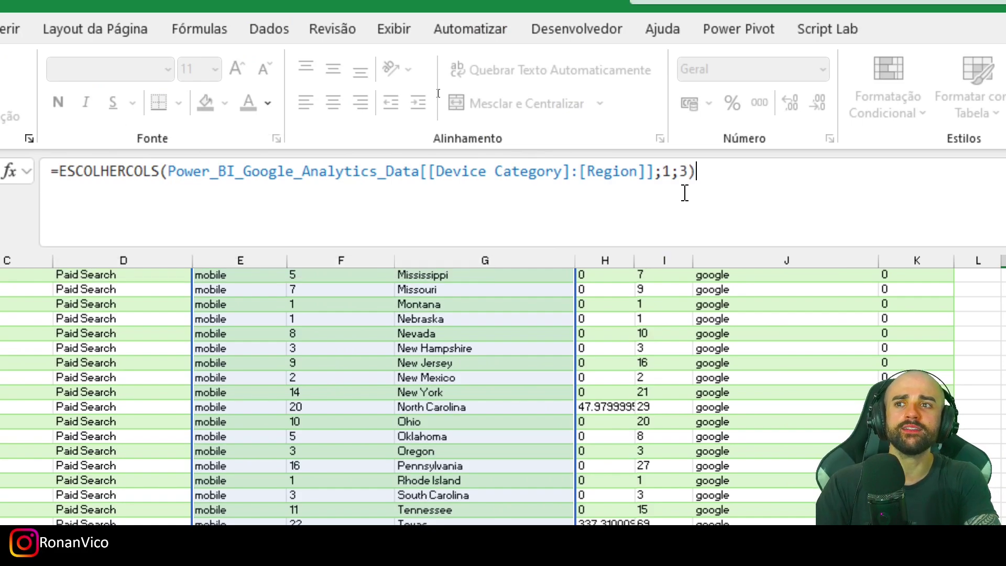
key("Return")
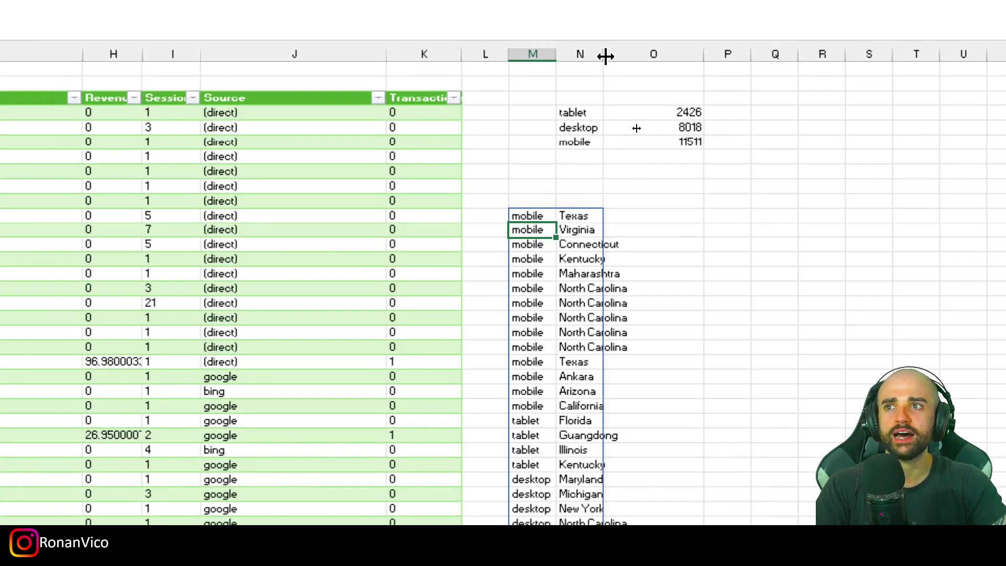
left_click_drag(636, 127, 712, 126)
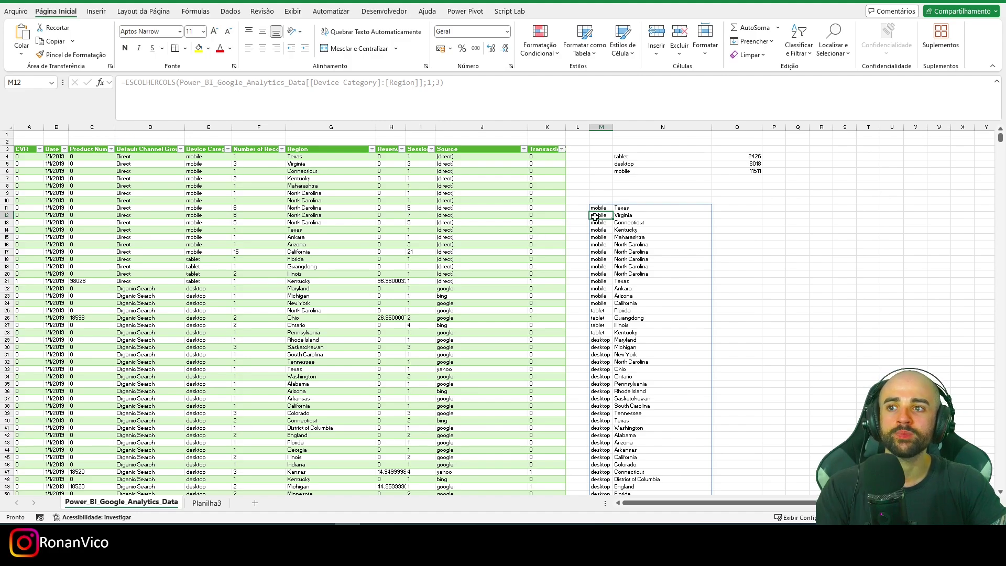
- Copy the ESCOLHERCOLS expression from the M11 formula without its equals sign and clear M11
left_click(380, 81)
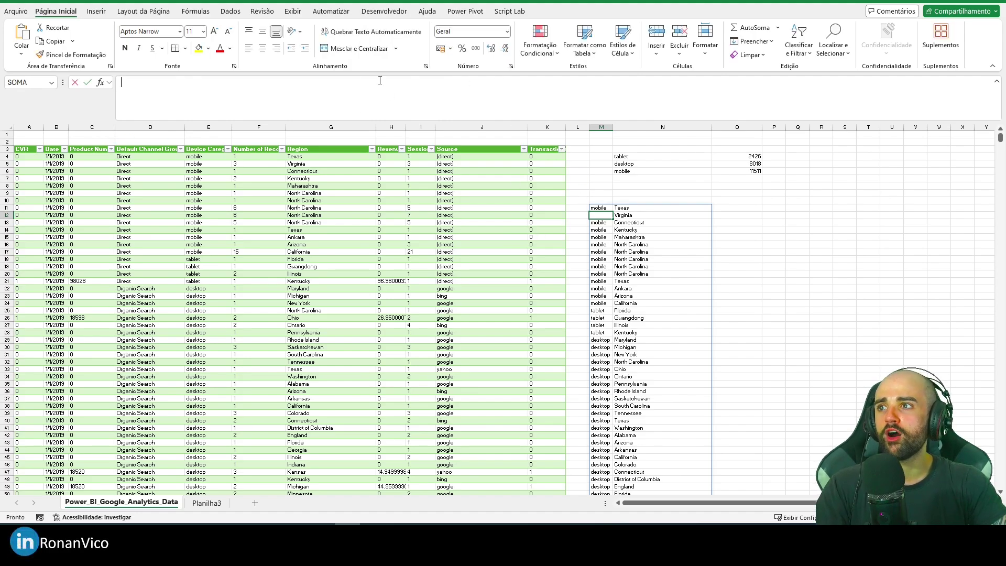
type("=ESCOLHERCOLS(Power_BI_Google_Analytics_Data[[Device Category]:[Region]];1;3)")
left_click_drag(444, 82, 127, 85)
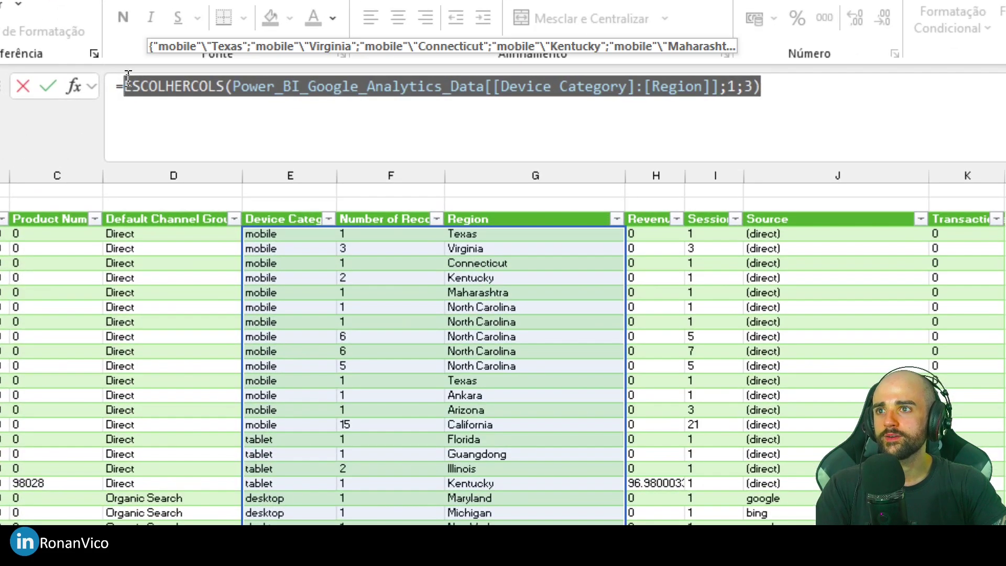
key("Escape")
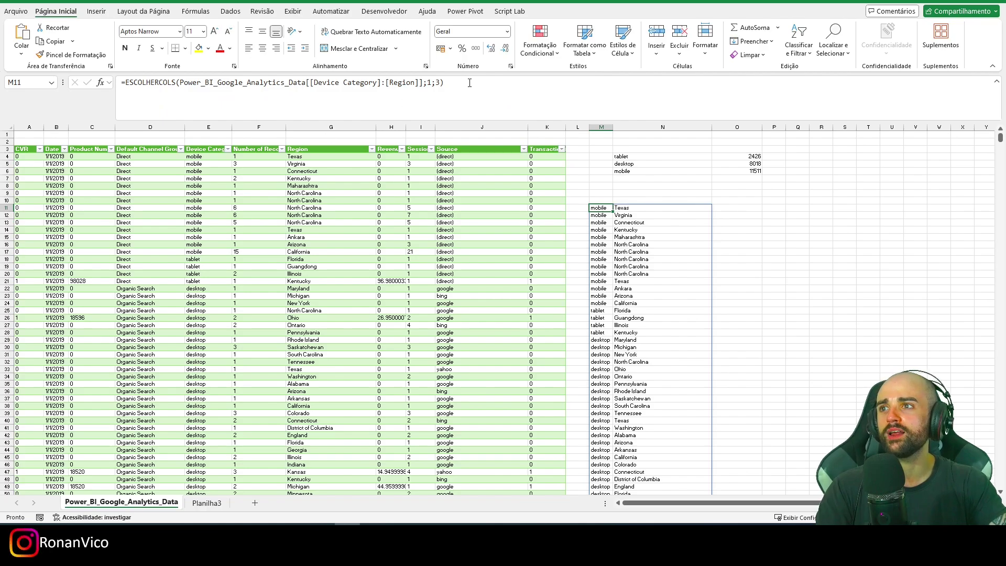
left_click_drag(444, 83, 123, 86)
key("ctrl+c")
key("Escape")
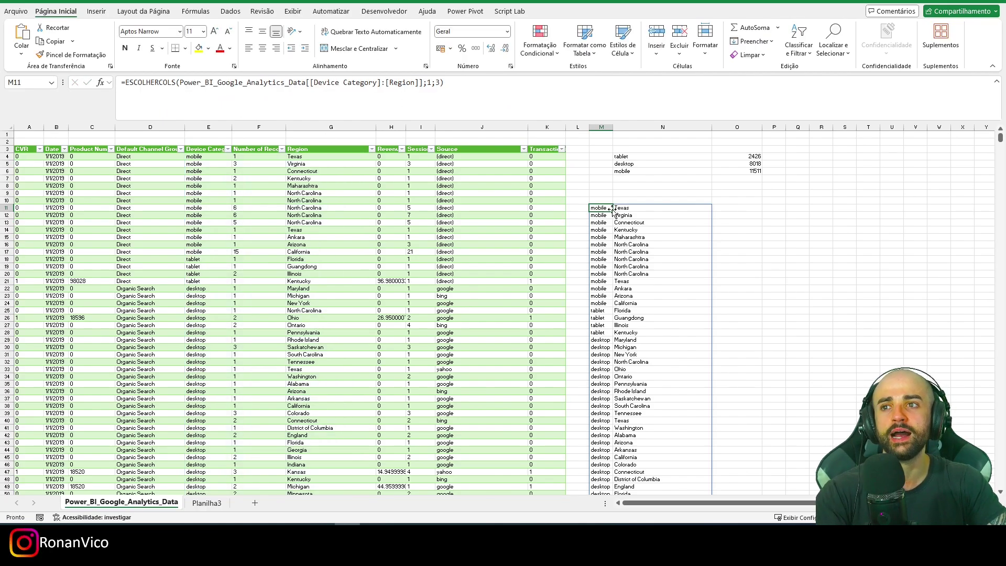
key("Delete")
- Replace the Device Category row field in the N4 AGRUPARPOR formula with the copied ESCOLHERCOLS expression
double_click(637, 157)
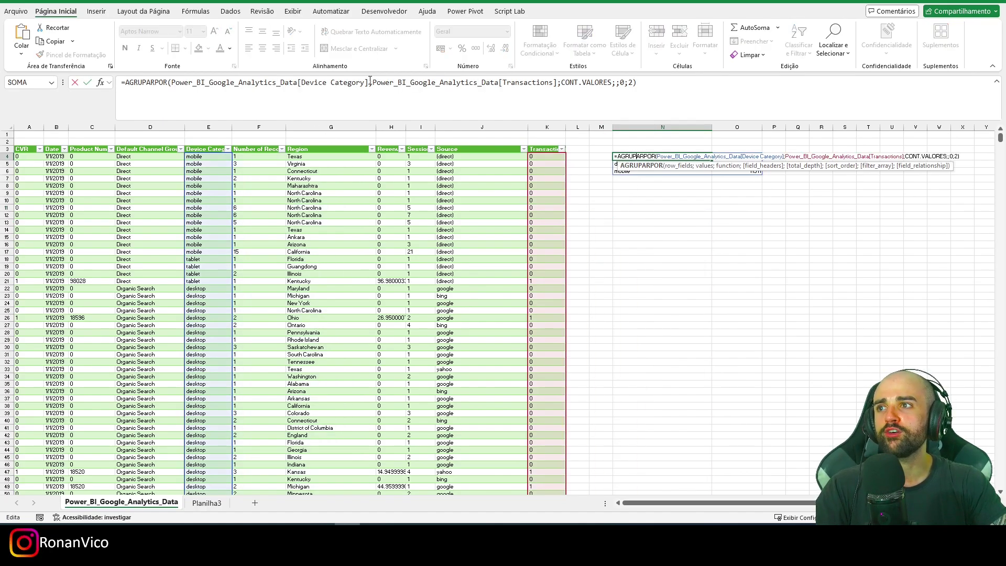
left_click_drag(370, 81, 171, 83)
key("ctrl+v")
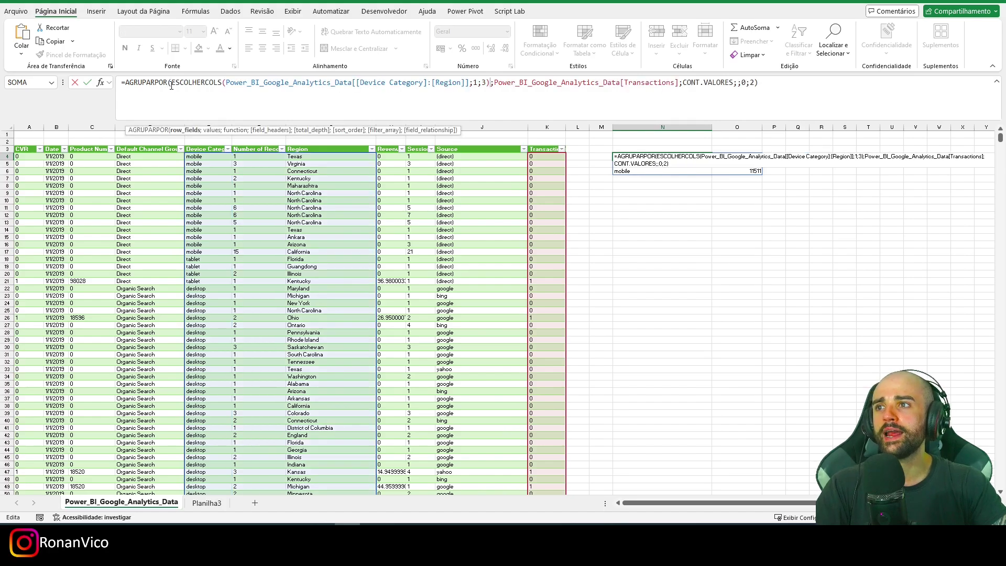
key("Return")
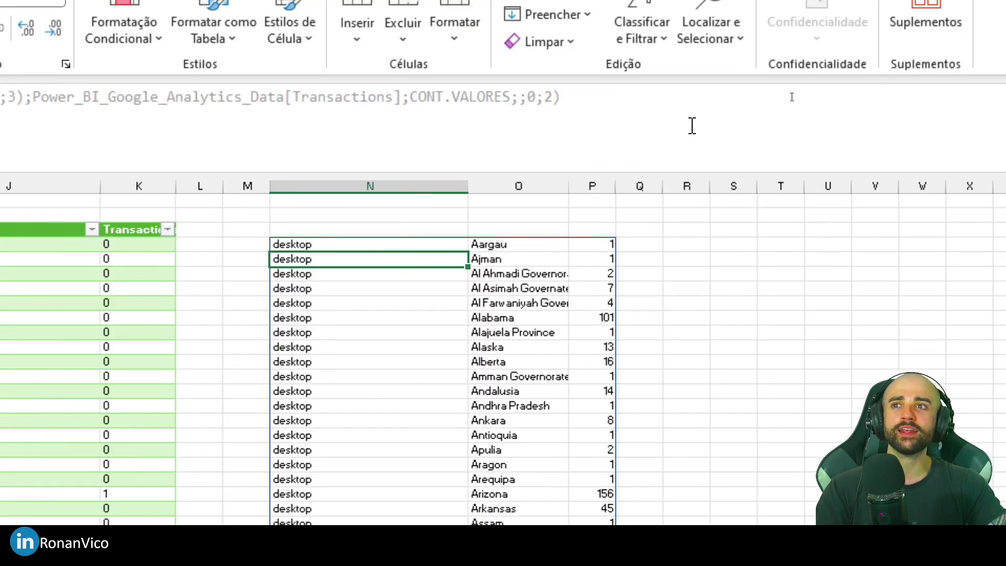
- Set the sort order argument of the N4 AGRUPARPOR formula to -3 and widen column P
left_click(752, 83)
key("Escape")
left_click(417, 243)
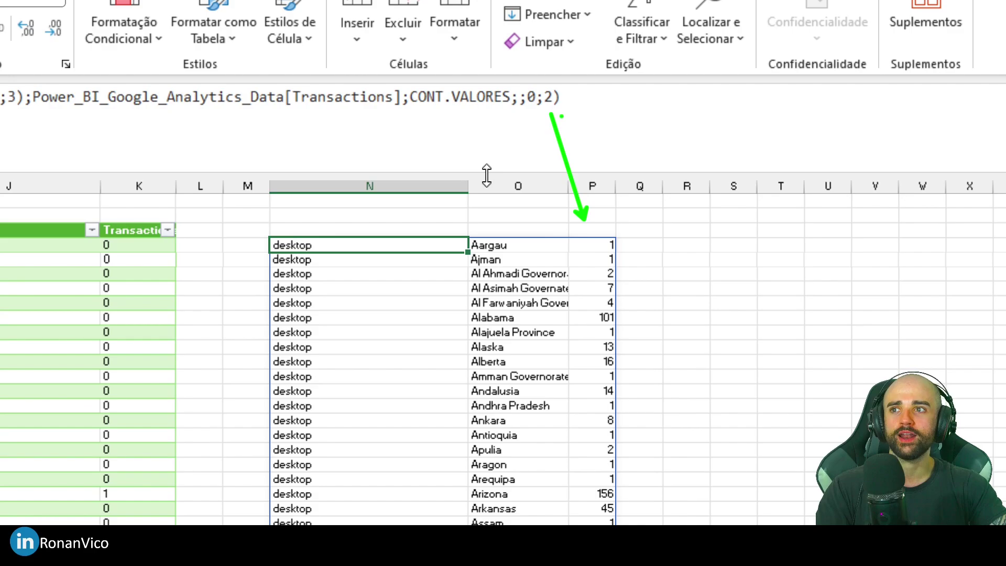
left_click(556, 96)
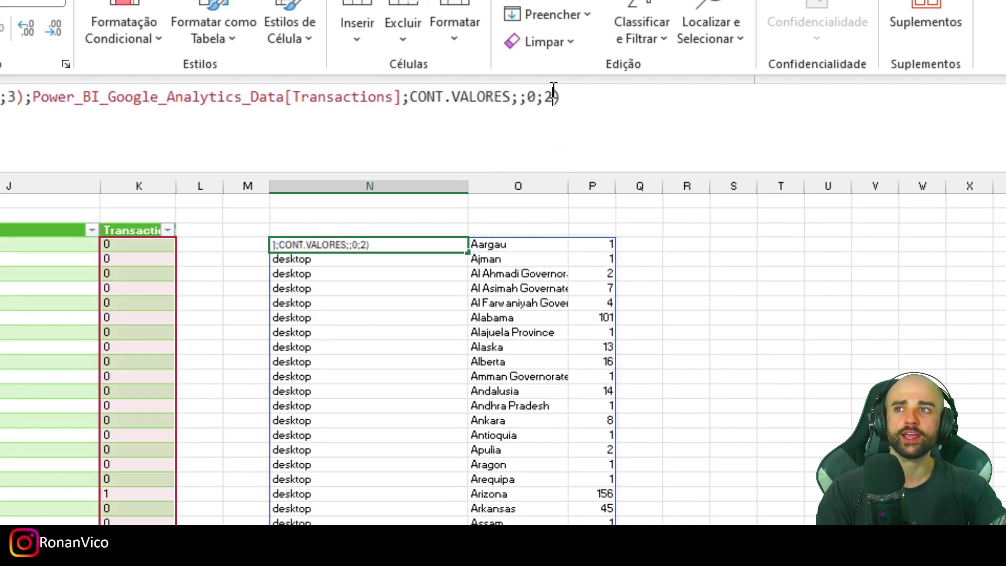
key("BackSpace")
type("-3")
key("Return")
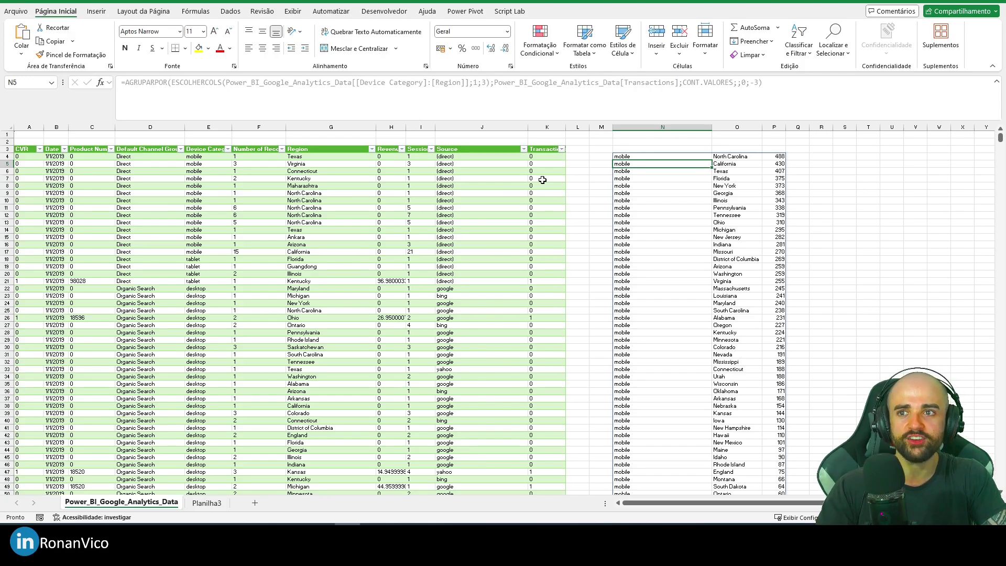
left_click(706, 185)
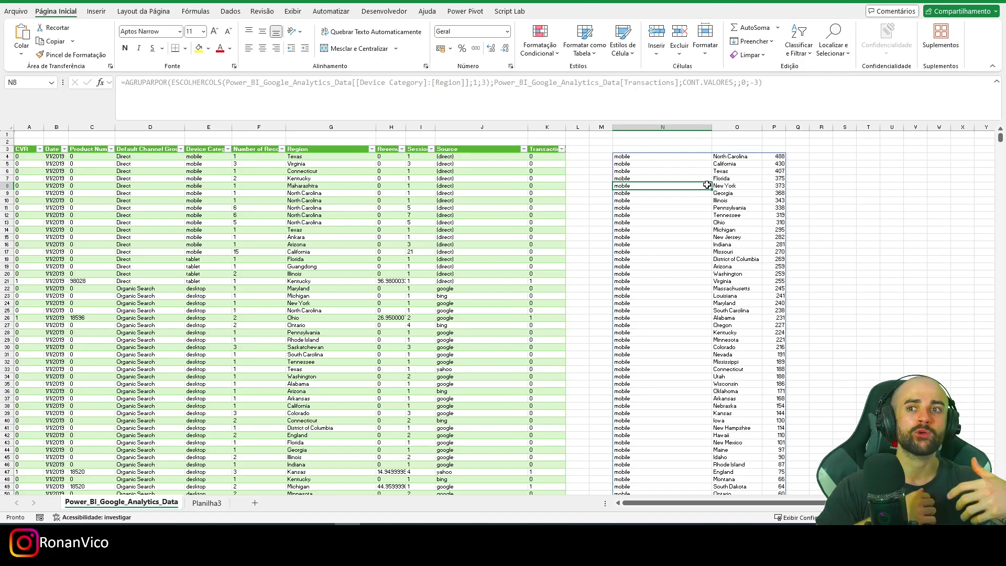
left_click_drag(786, 129, 846, 129)
- Try the heading Contagem in P3 above the counts, and clear it again
left_click(829, 149)
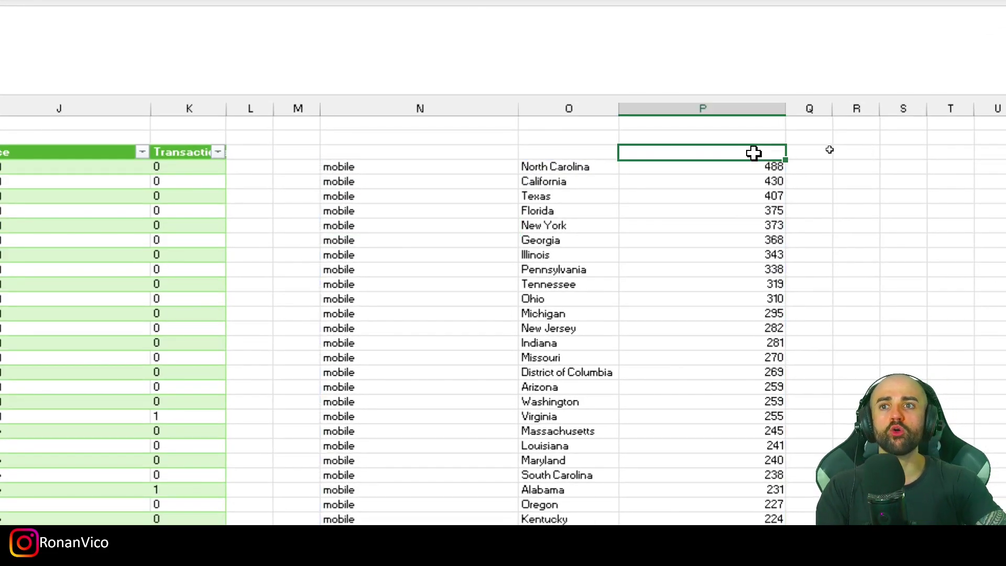
type("Contagem")
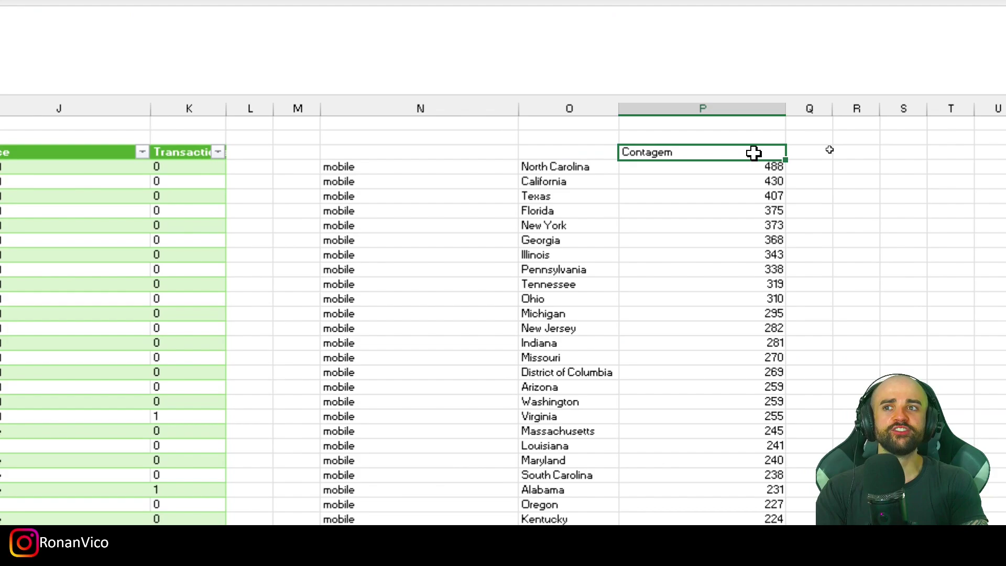
key("Left")
left_click(753, 153)
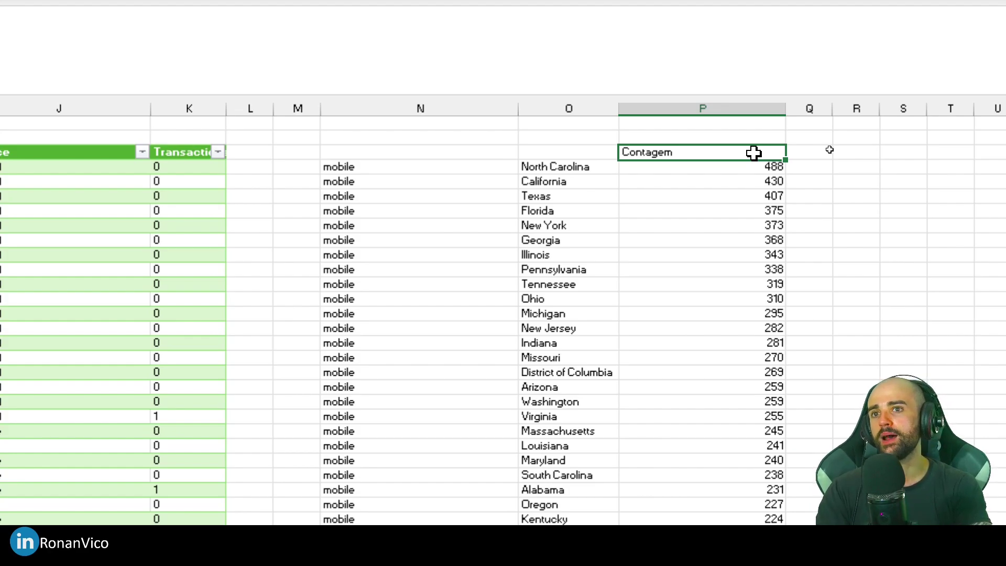
key("Delete")
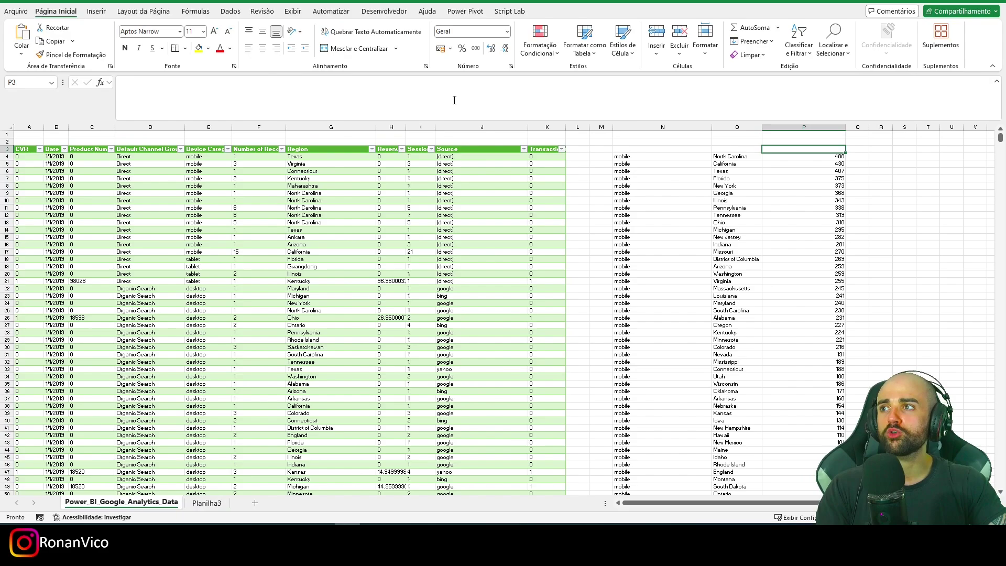
- Enter the label SELECIONE O CALCULO in cell O2 above the Region results
left_click(230, 11)
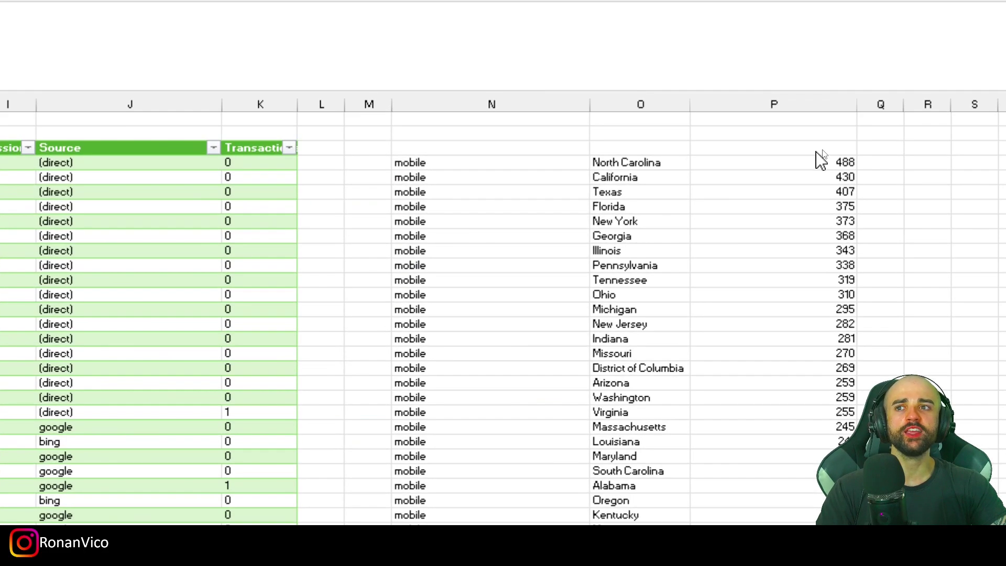
left_click(819, 149)
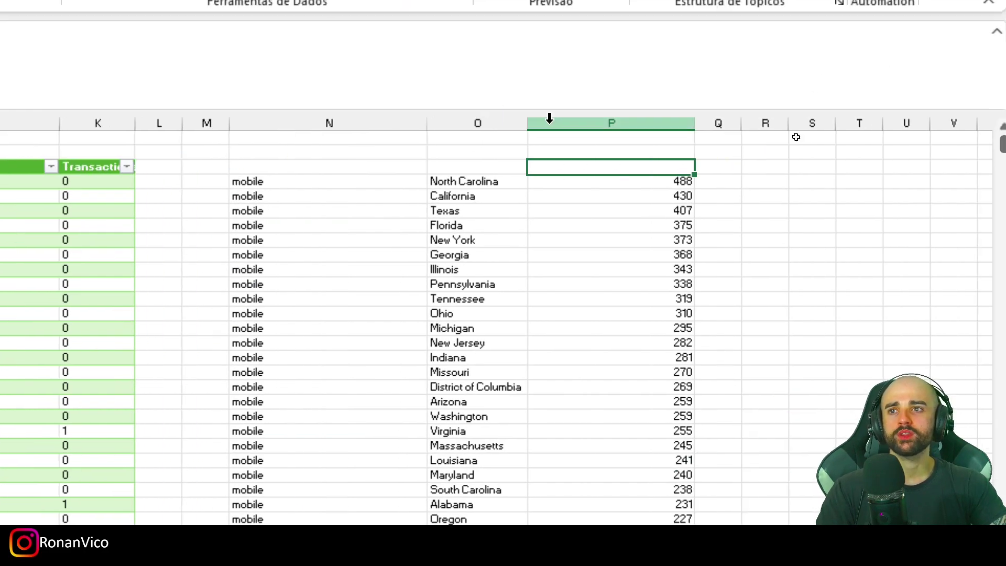
left_click(511, 178)
left_click(483, 153)
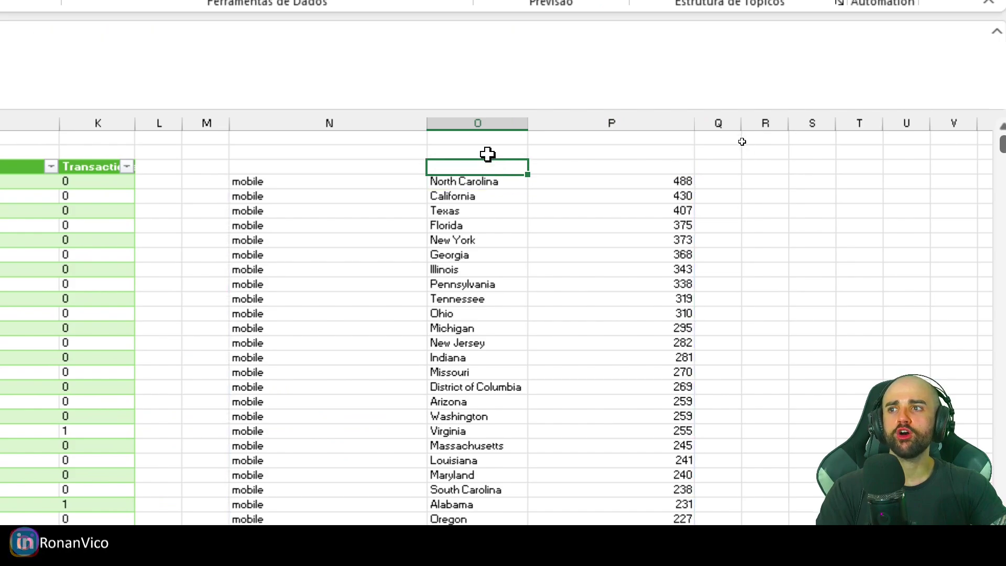
type("SEIEC")
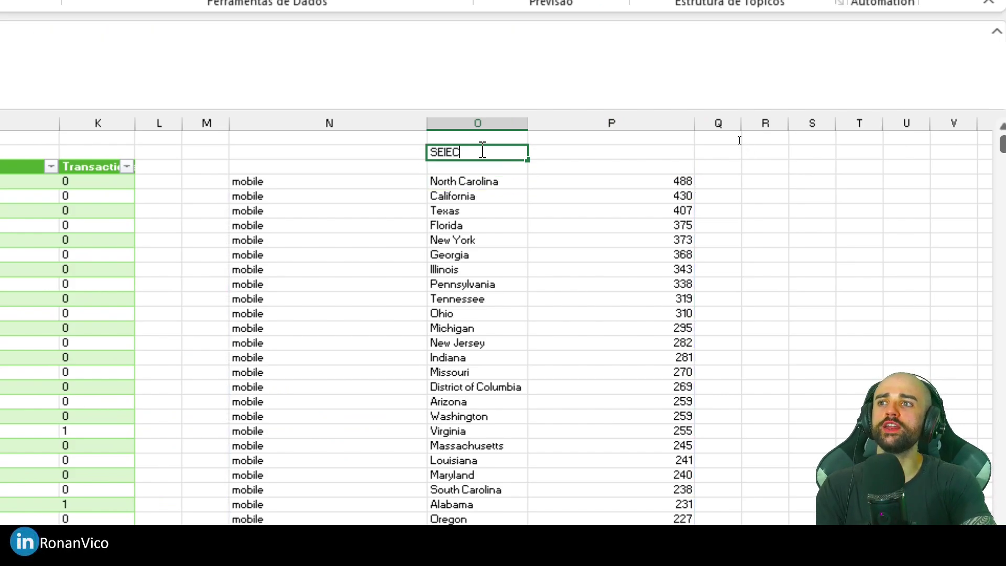
key("BackSpace")
key("BackSpace")
key("BackSpace")
type("LECIONE O CALCULO")
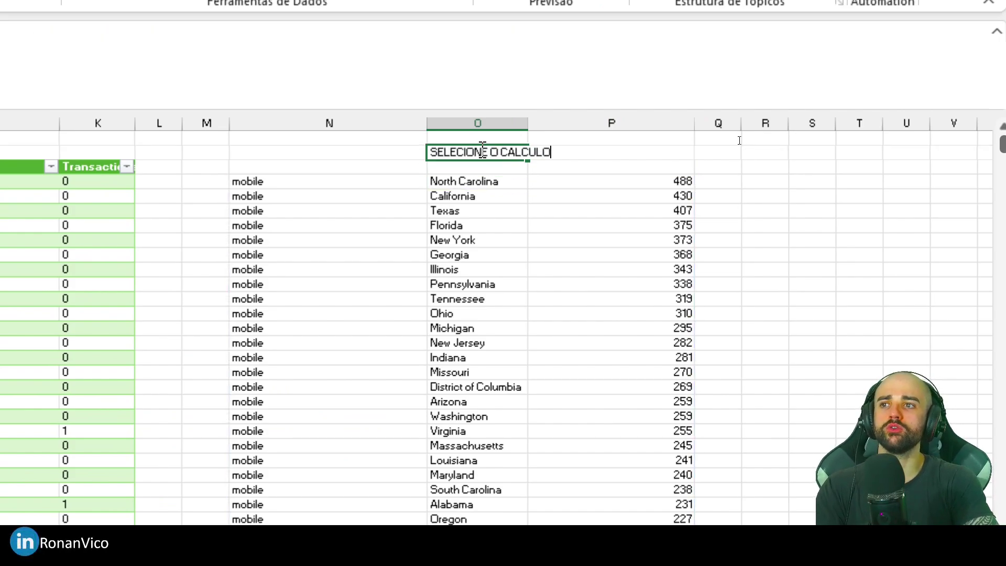
key("Return")
- Format the O2 label with a dark green fill and bold white text, and widen column O to fit it
left_click_drag(528, 127, 543, 131)
left_click(513, 152)
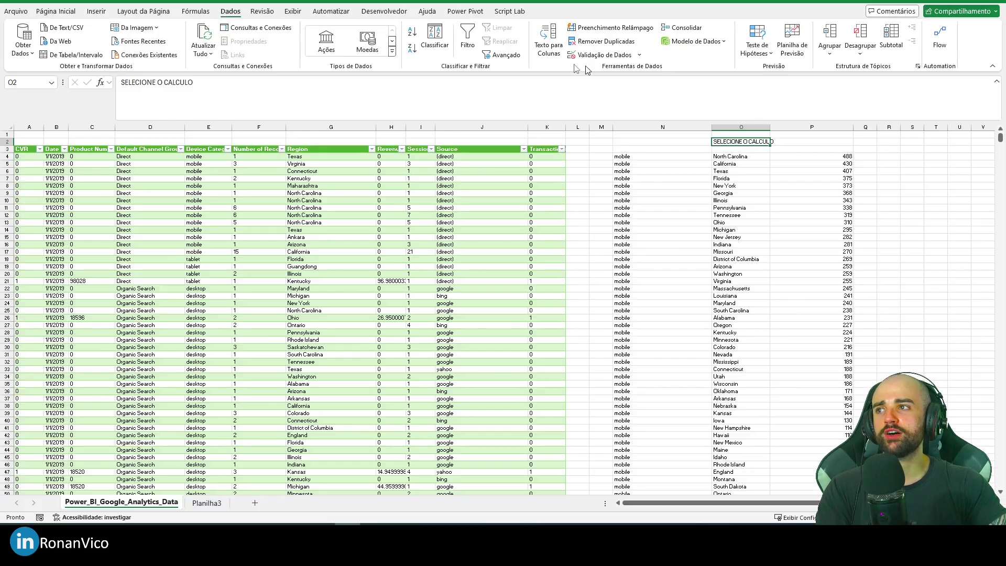
left_click(56, 11)
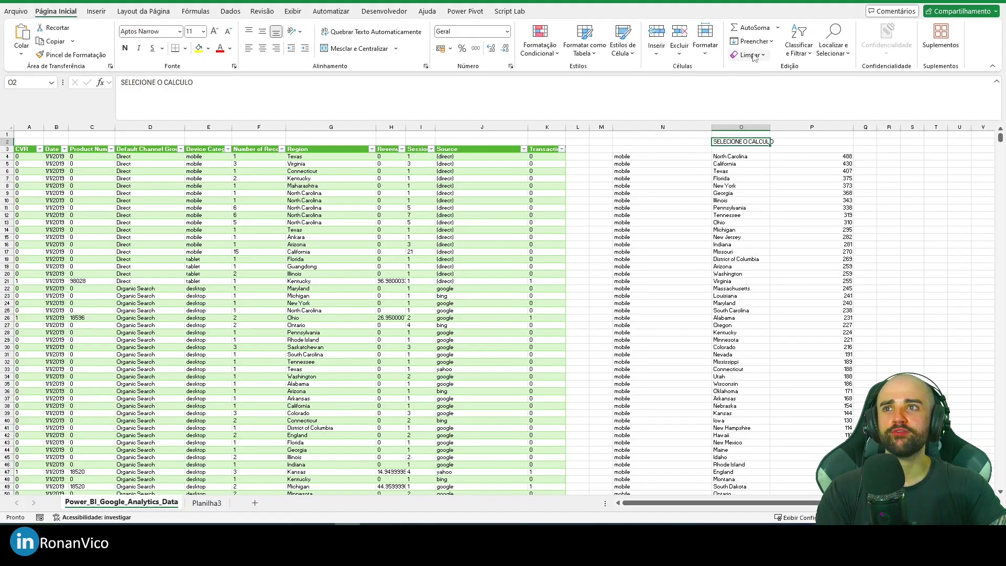
left_click(208, 48)
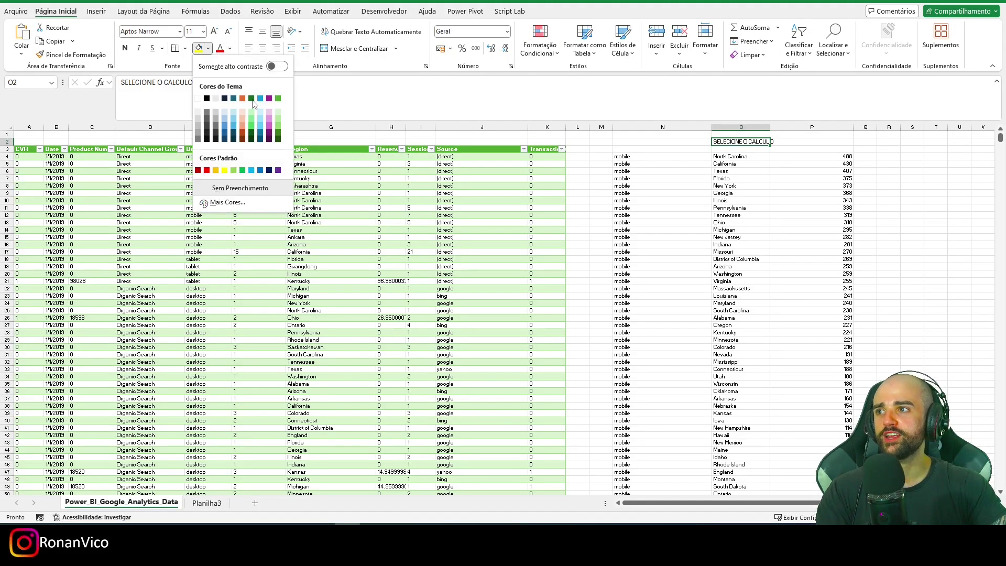
left_click(251, 99)
left_click(230, 48)
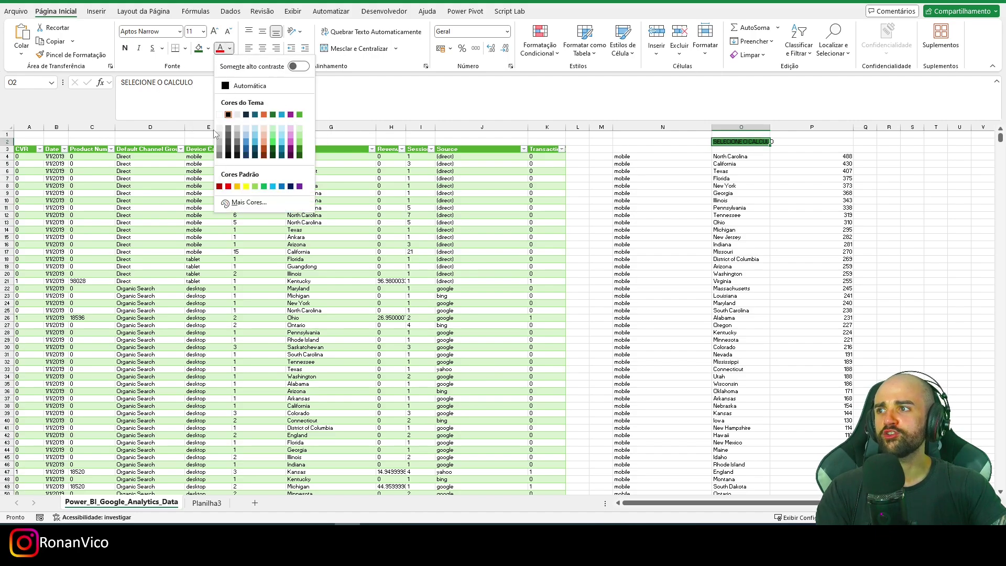
left_click(219, 114)
key("ctrl+n")
left_click_drag(769, 128, 813, 128)
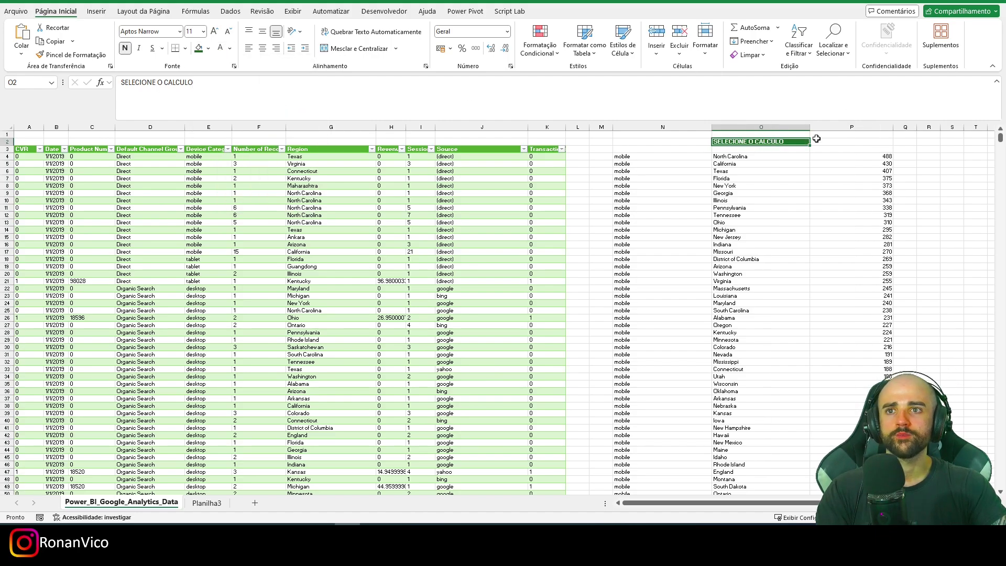
- Add list-type data validation to cell P2 beside the SELECIONE O CALCULO label, using cells S2:S4 as the source
left_click(866, 142)
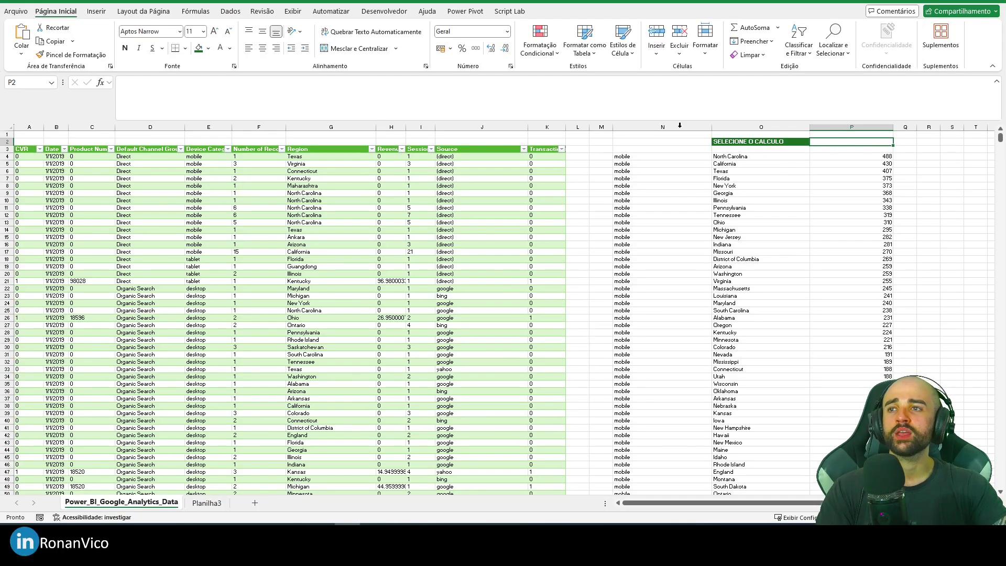
left_click(230, 12)
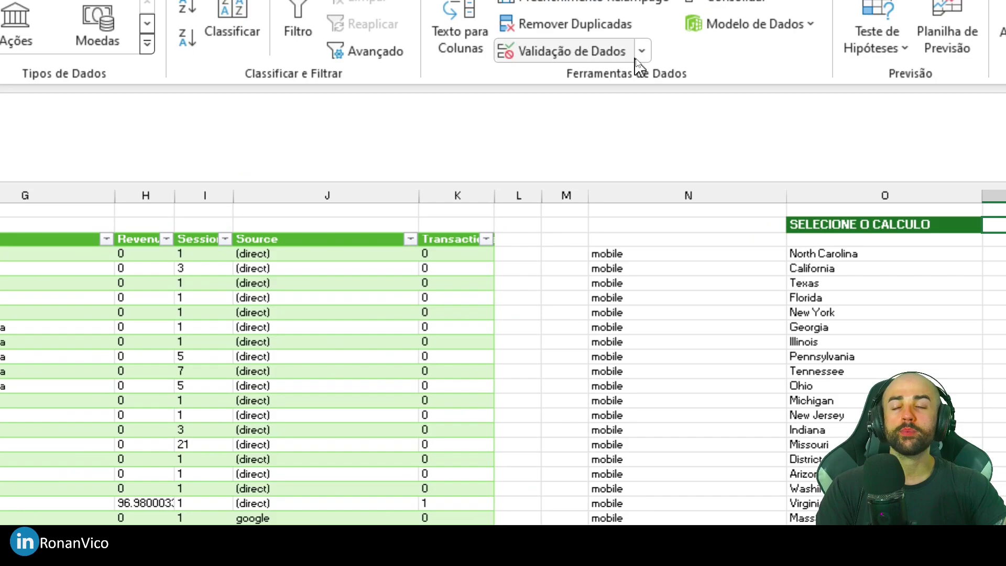
left_click(634, 56)
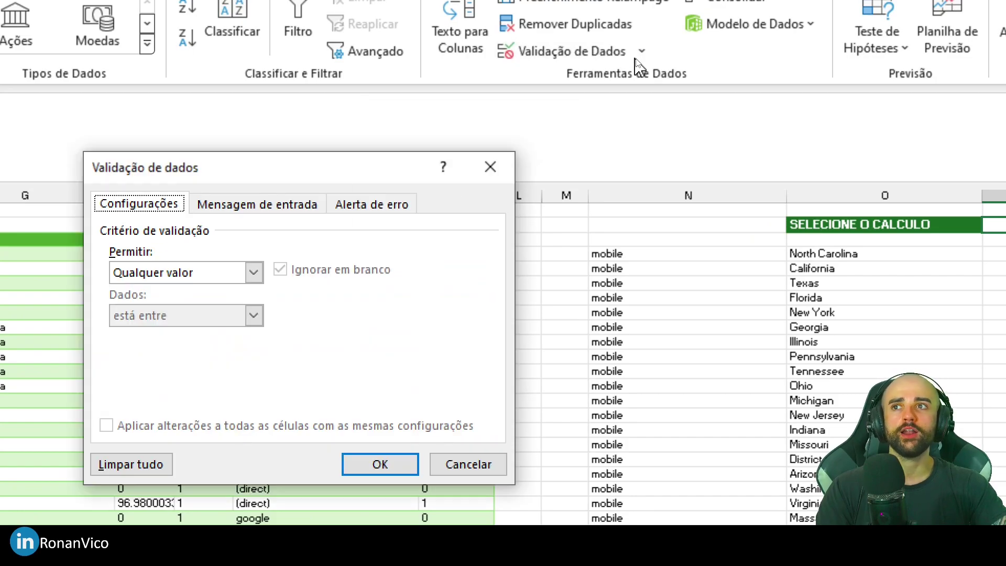
left_click(253, 271)
left_click(179, 332)
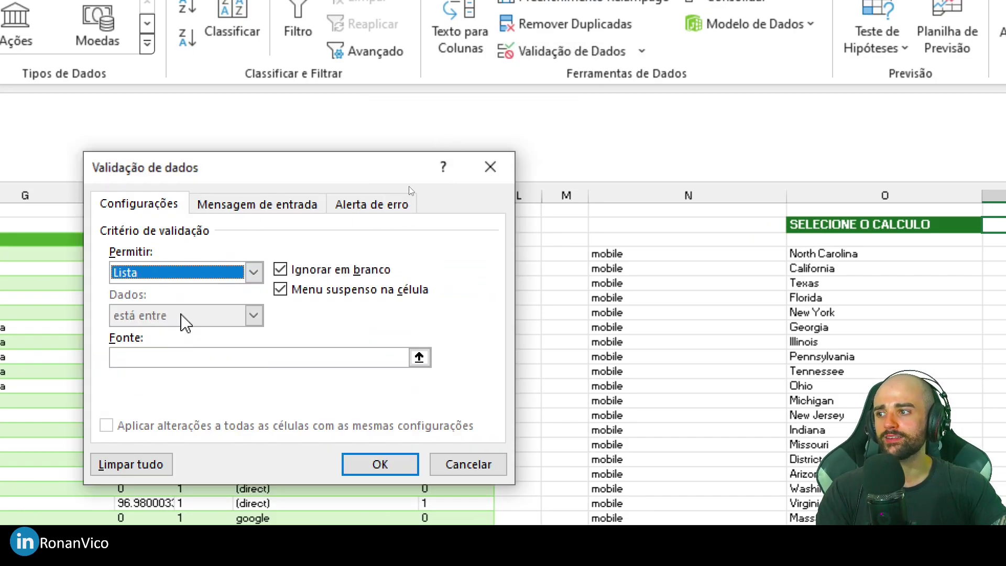
left_click(183, 357)
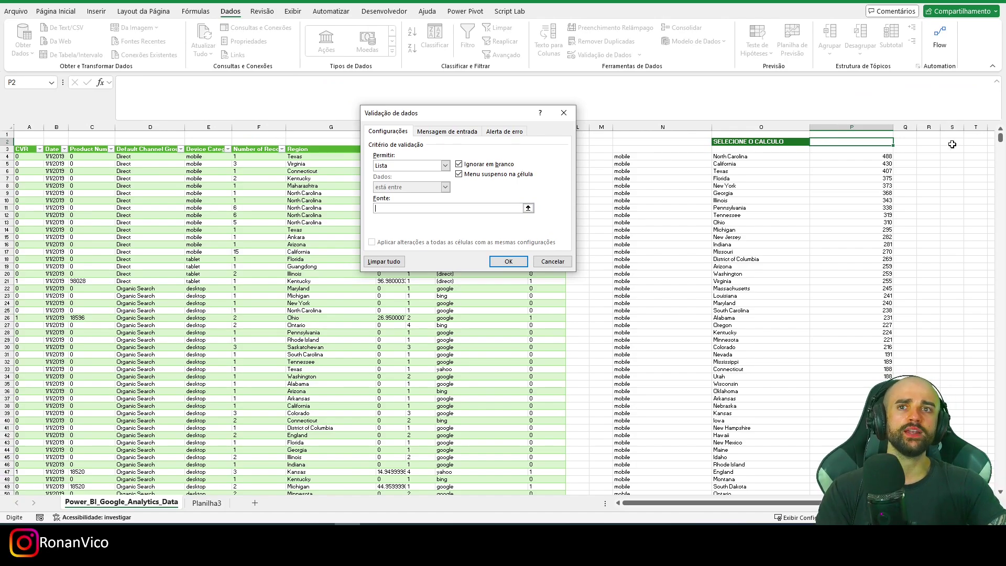
left_click_drag(952, 141, 954, 152)
key("Return")
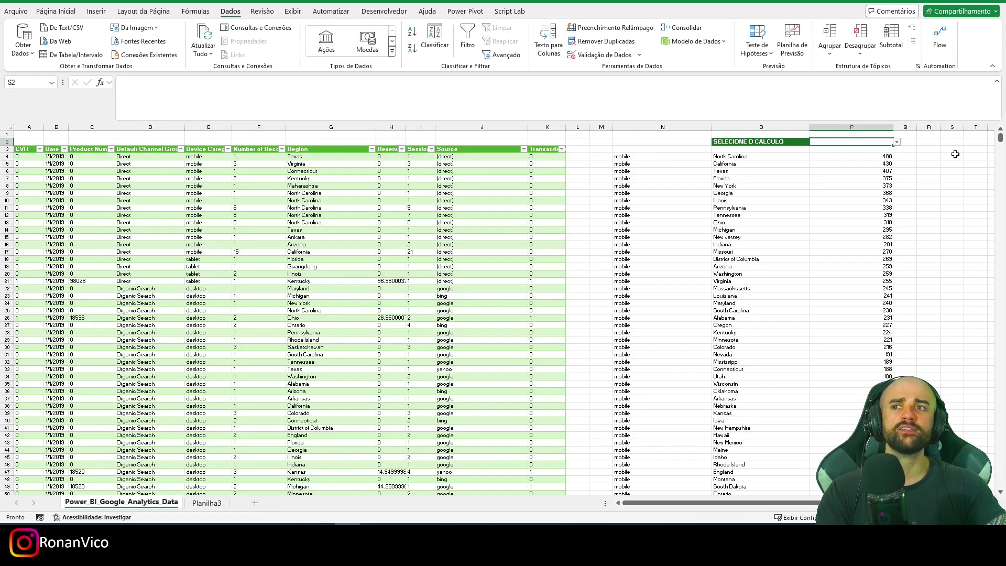
- Enter the calculation options SOMA, CONTAR and MEDIA in cells S2, S3 and S4
type("SOMA")
key("Return")
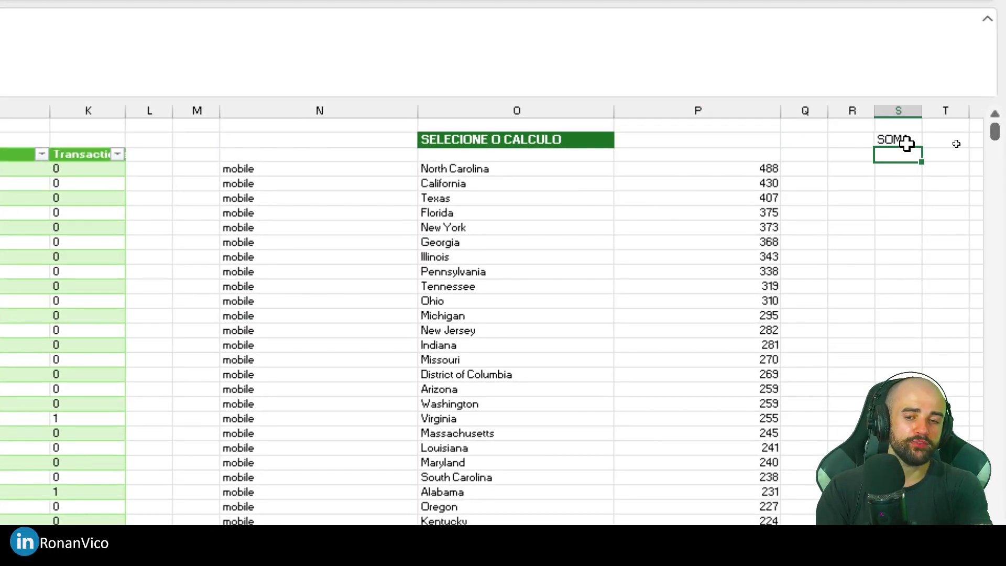
type("CONTAR")
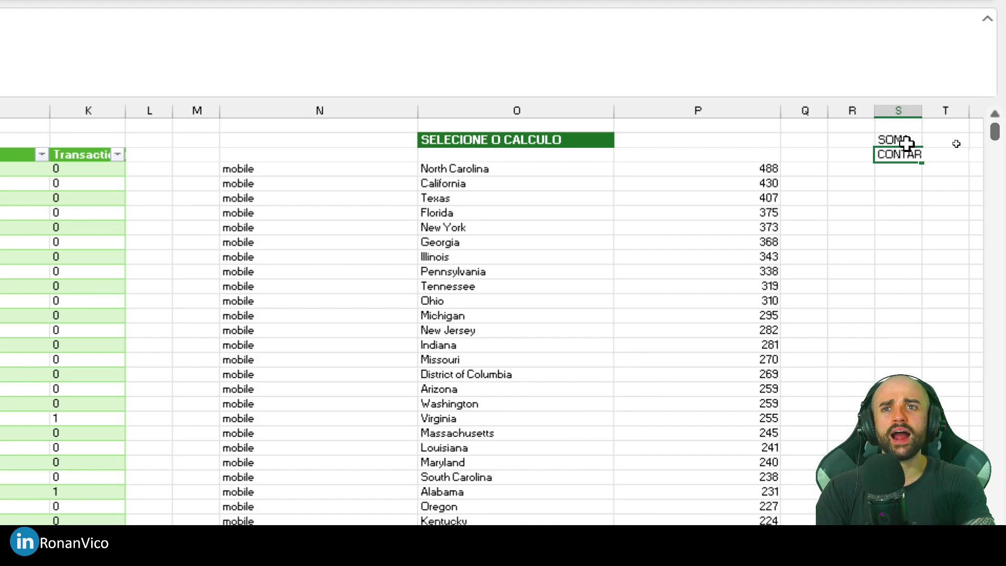
key("Return")
type("MEDIA")
key("Return")
left_click_drag(912, 137, 906, 167)
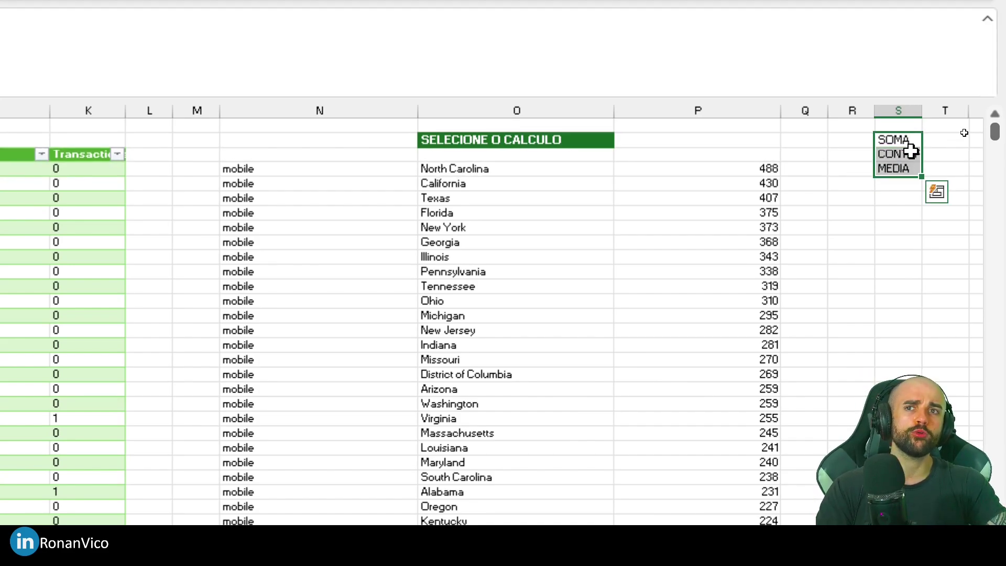
- Choose SOMA from the validation list in cell P2
left_click(712, 138)
key("alt+Down")
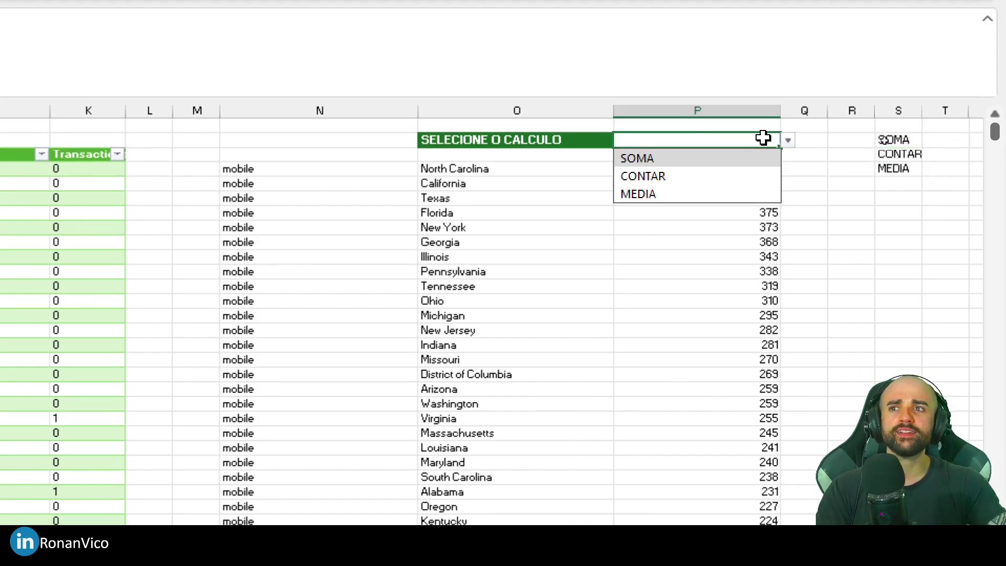
left_click(717, 162)
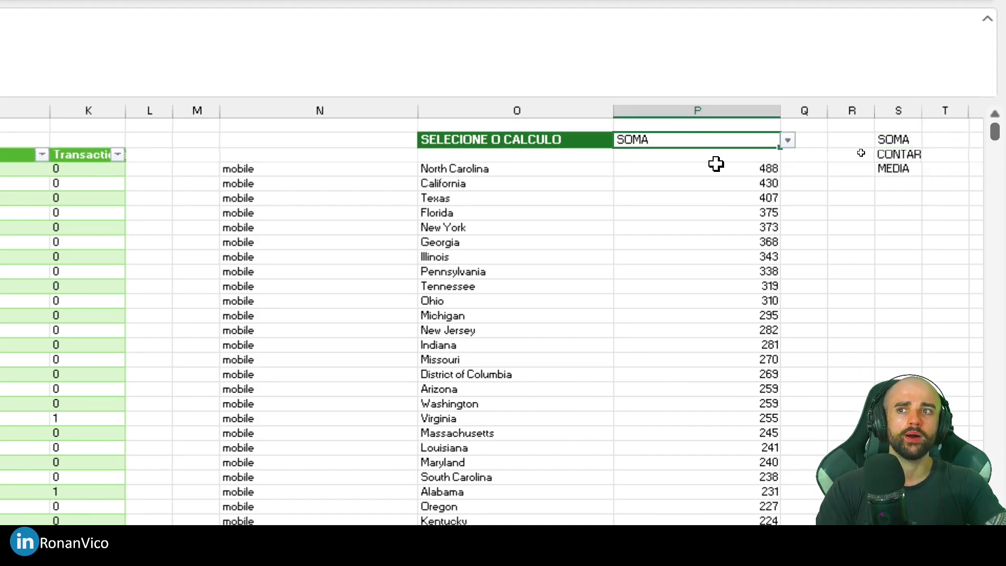
- Replace the CONT.VALORES argument in the N4 AGRUPARPOR formula with a PARÂMETRO function that evaluates cell P2
left_click(478, 169)
left_click(251, 167)
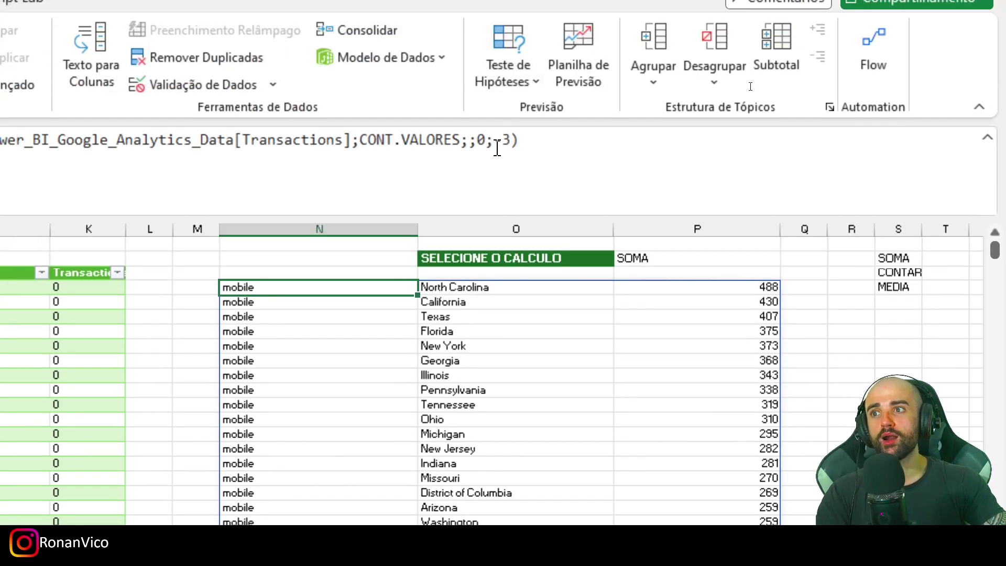
left_click(358, 27)
key("Left")
key("Left")
key("Left")
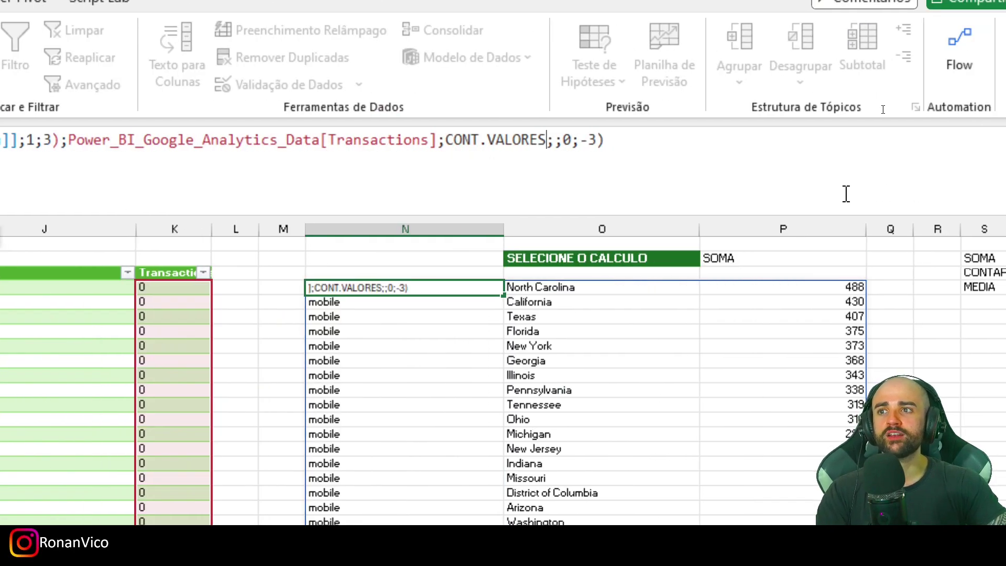
key("ctrl+shift+Left")
key("BackSpace")
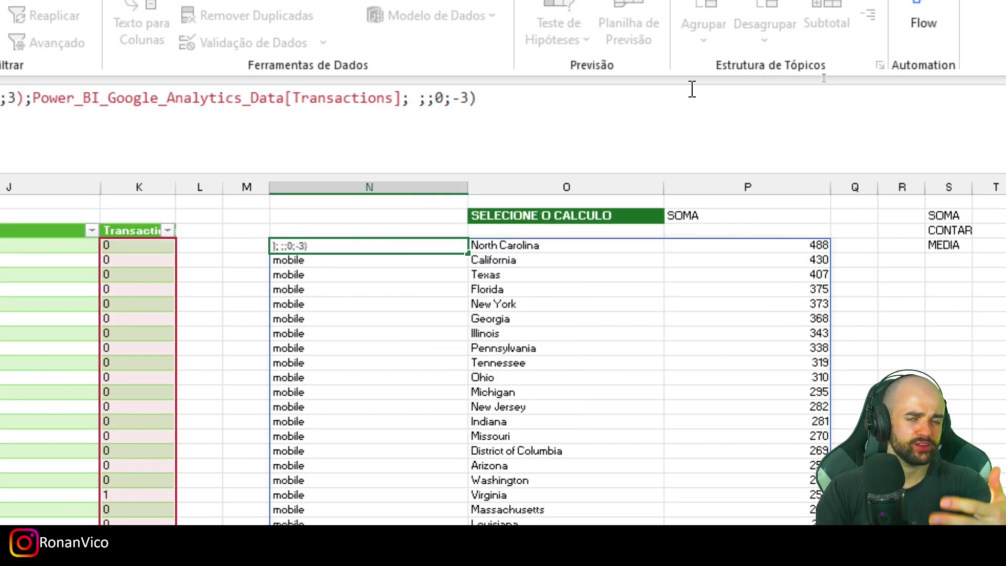
type("P")
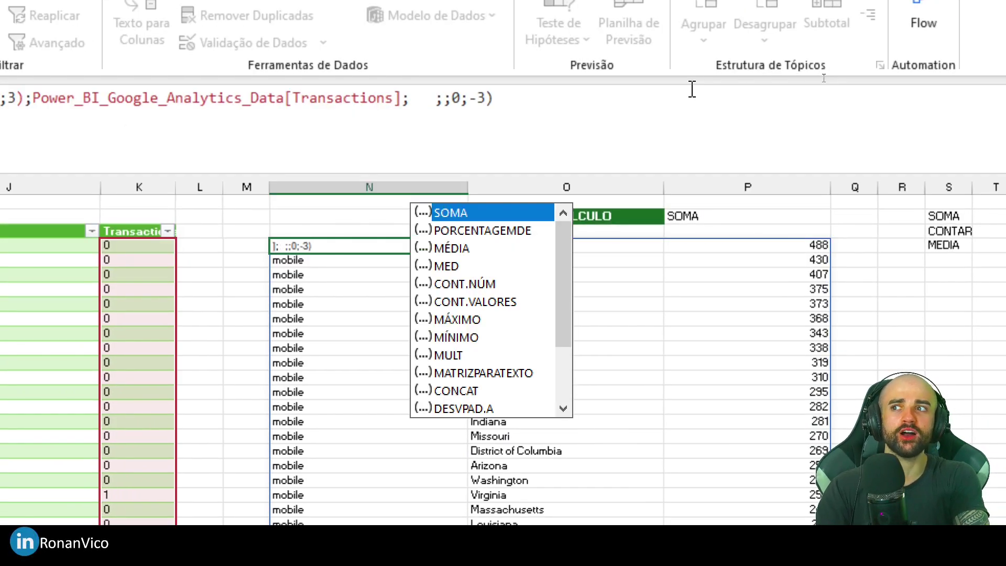
type("ARÂMETRO(")
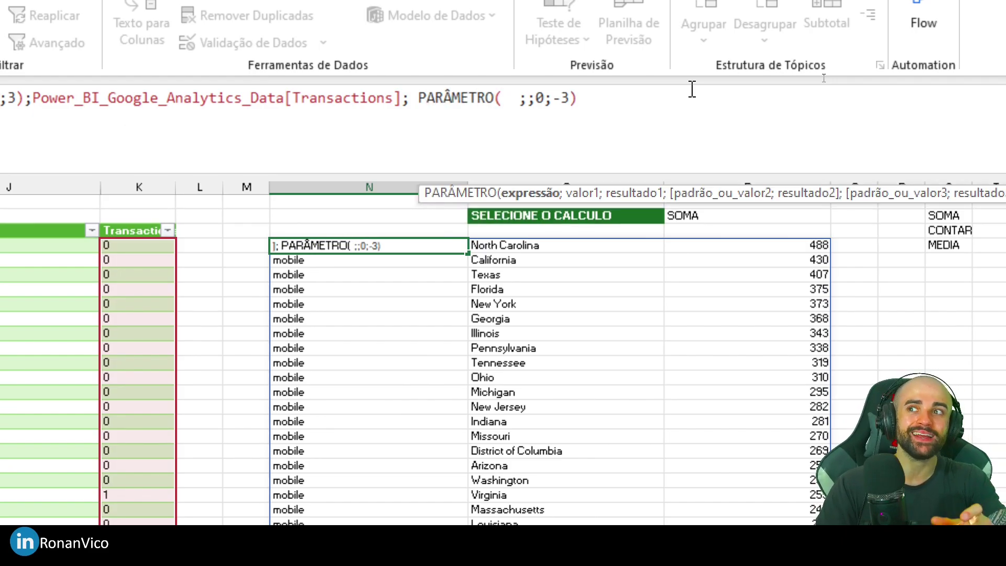
left_click(768, 215)
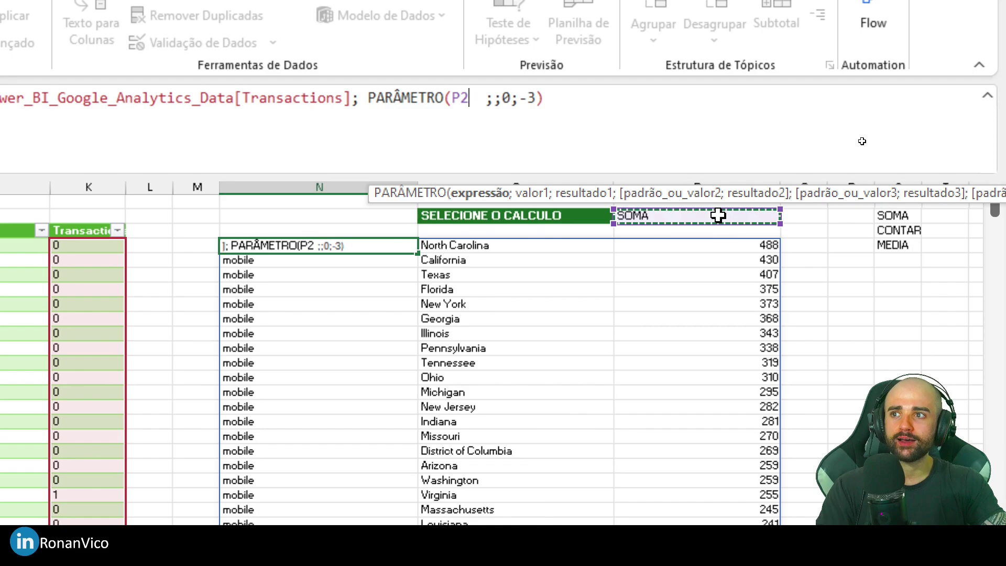
- Add the pairs "SOMA";SOMA and "CONTAR";CONT.SE to the PARÂMETRO function
type(";\"SOM")
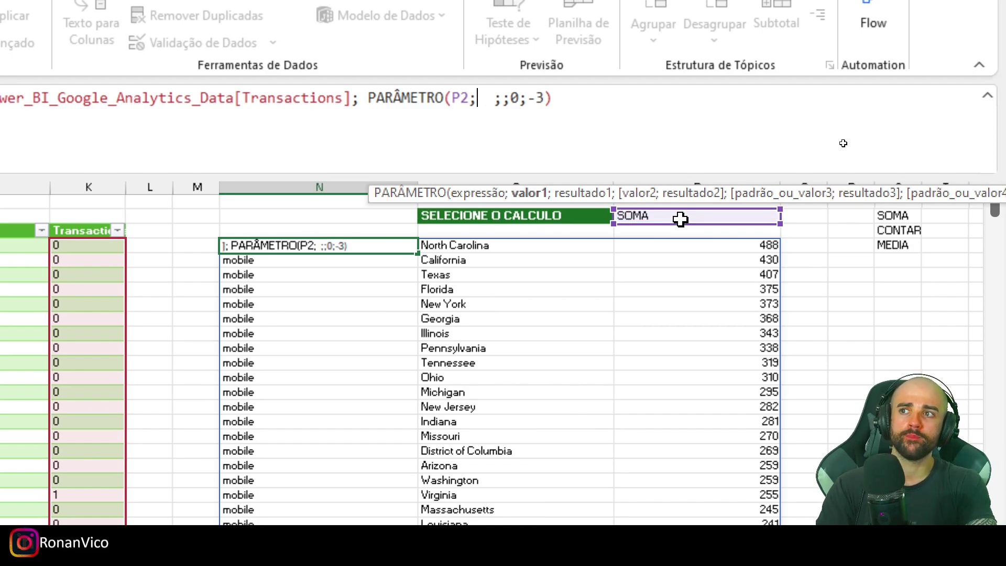
type("A\";SOMA(")
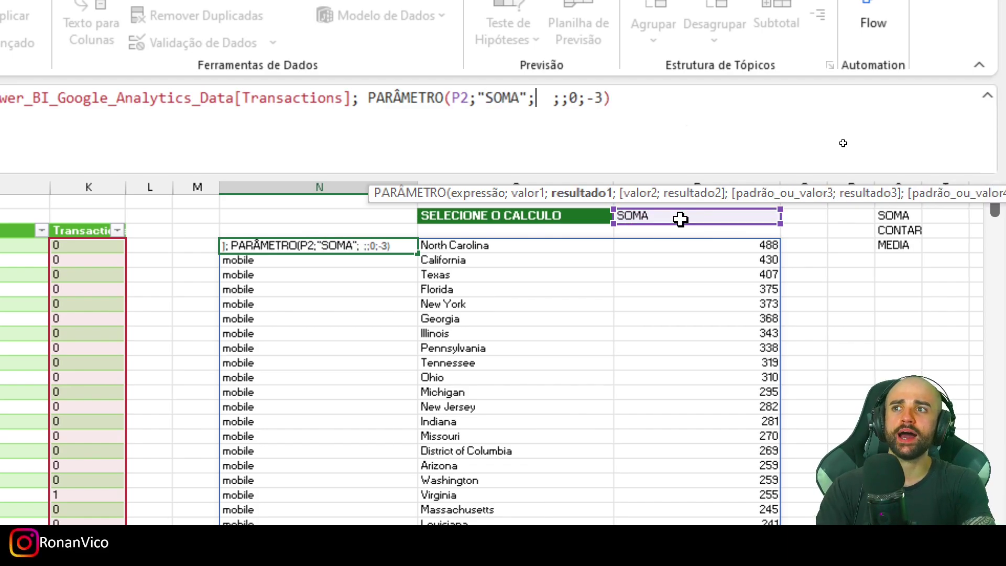
key("BackSpace")
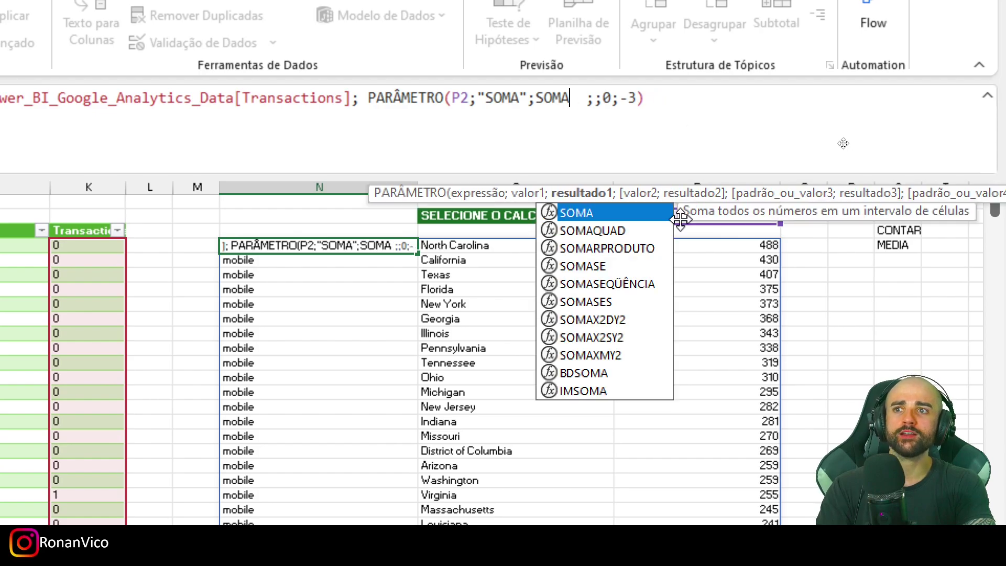
type(";")
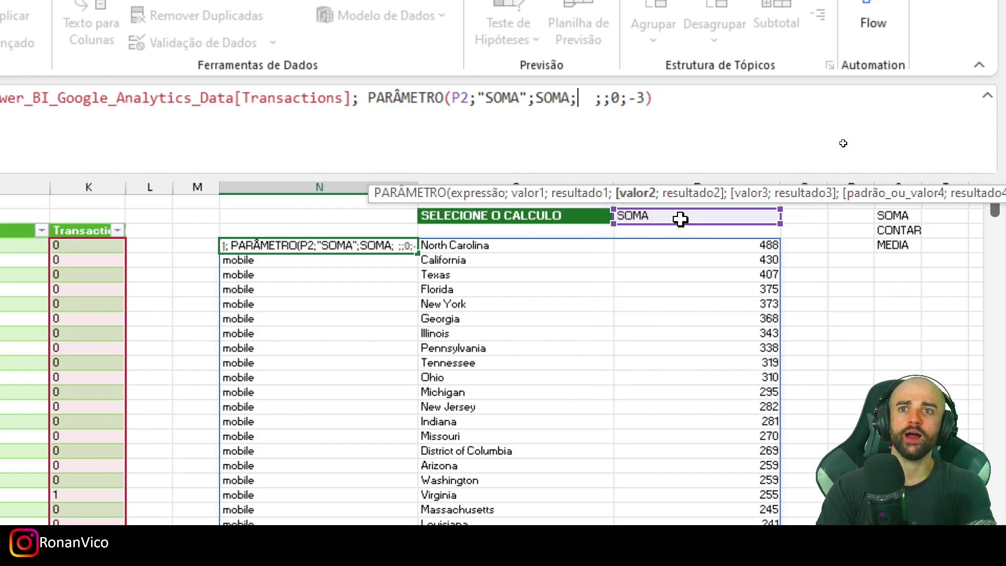
type("\"CONTAR\";cont")
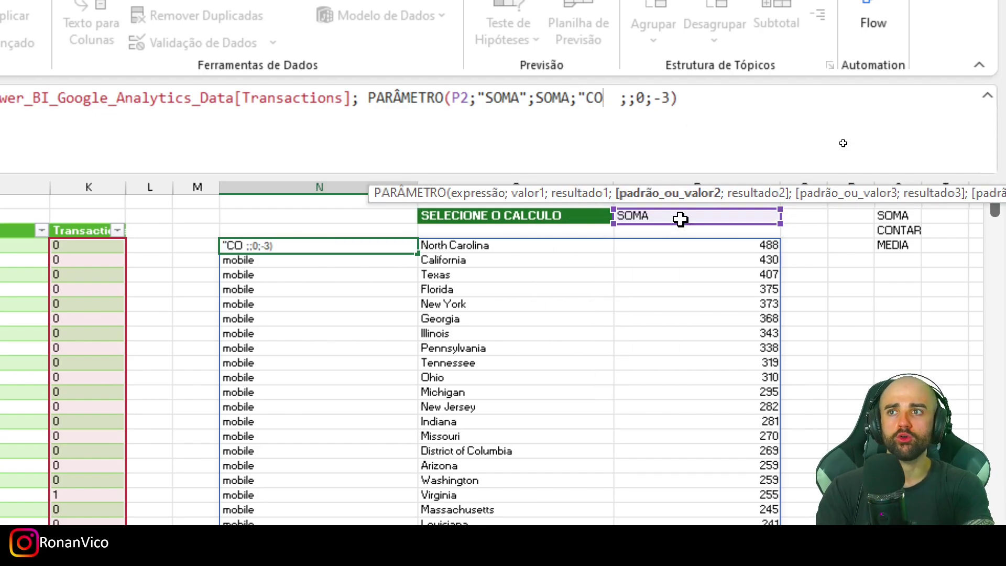
double_click(684, 230)
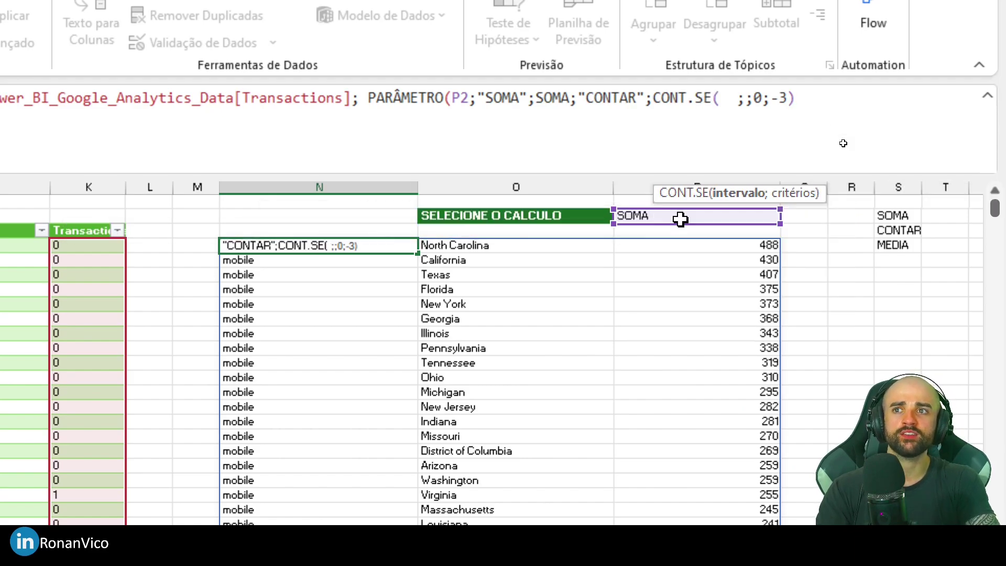
key("BackSpace")
type(";")
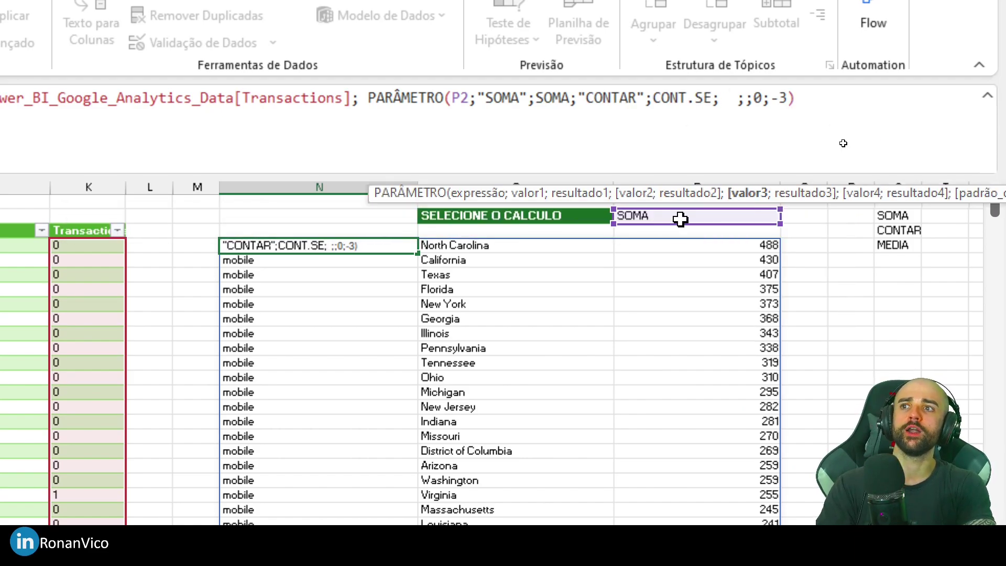
- Add the pair "MEDIA";MED to the PARÂMETRO function, close it and commit the N4 formula
type("\"MEDIA\";med")
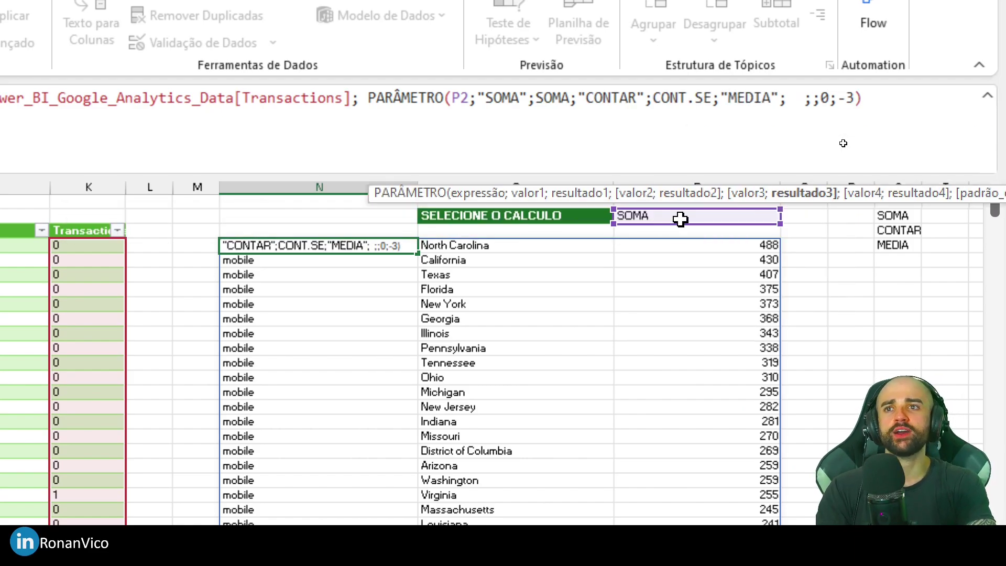
key("BackSpace")
key("BackSpace")
key("BackSpace")
type("M")
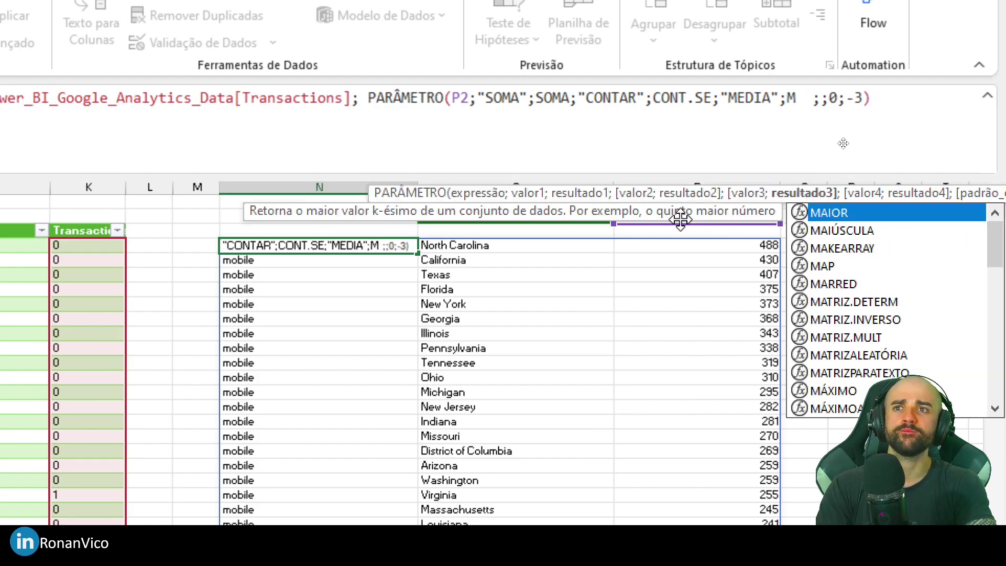
key("BackSpace")
type("MED)")
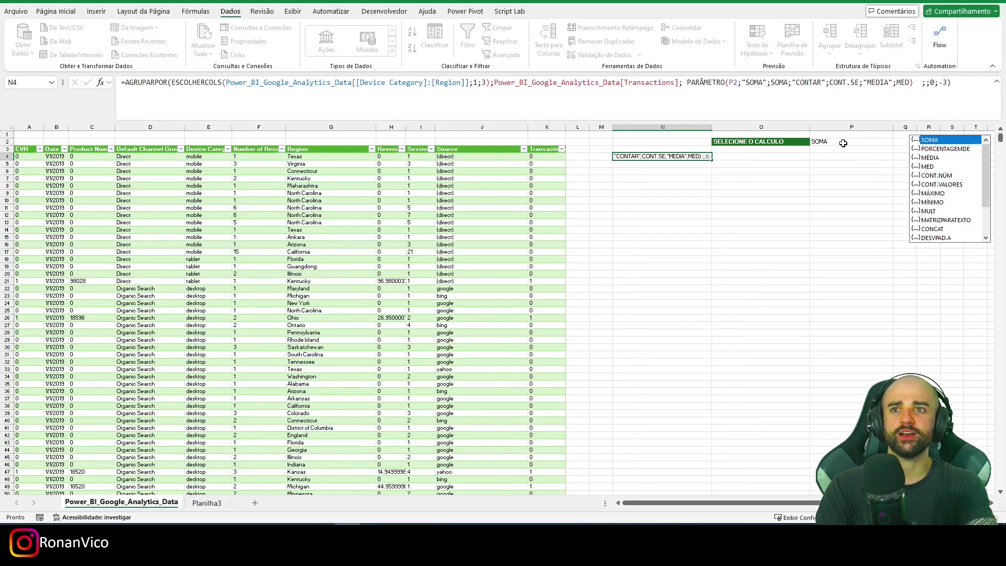
key("Return")
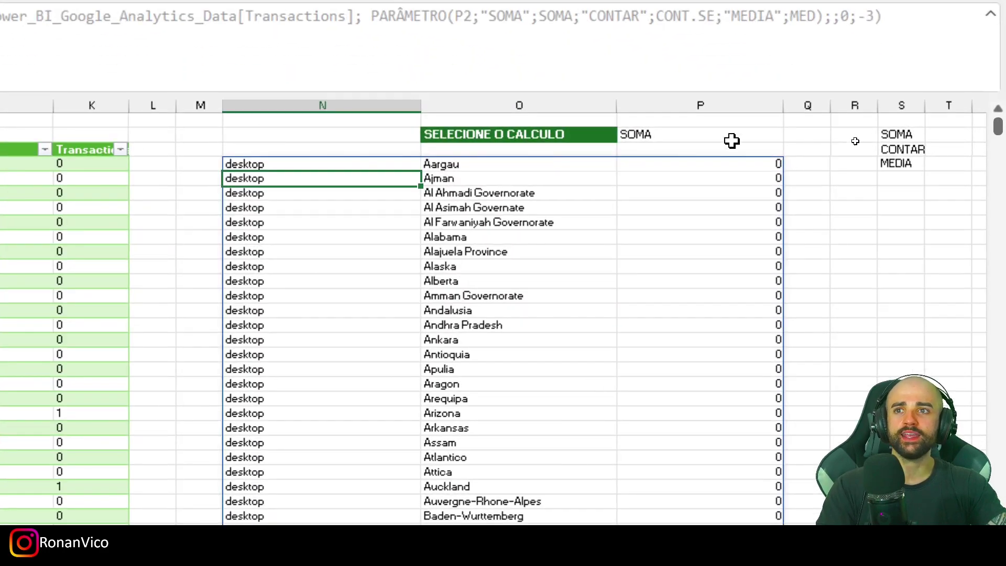
- Switch the calculation selected in cell P2 to CONTAR
left_click(732, 141)
key("alt+Down")
key("Escape")
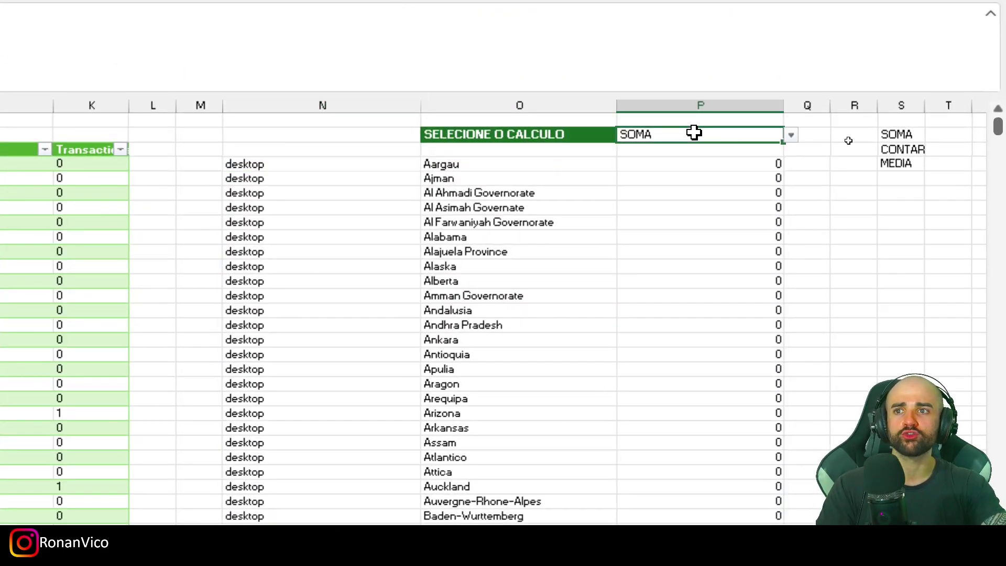
left_click(790, 135)
left_click(752, 171)
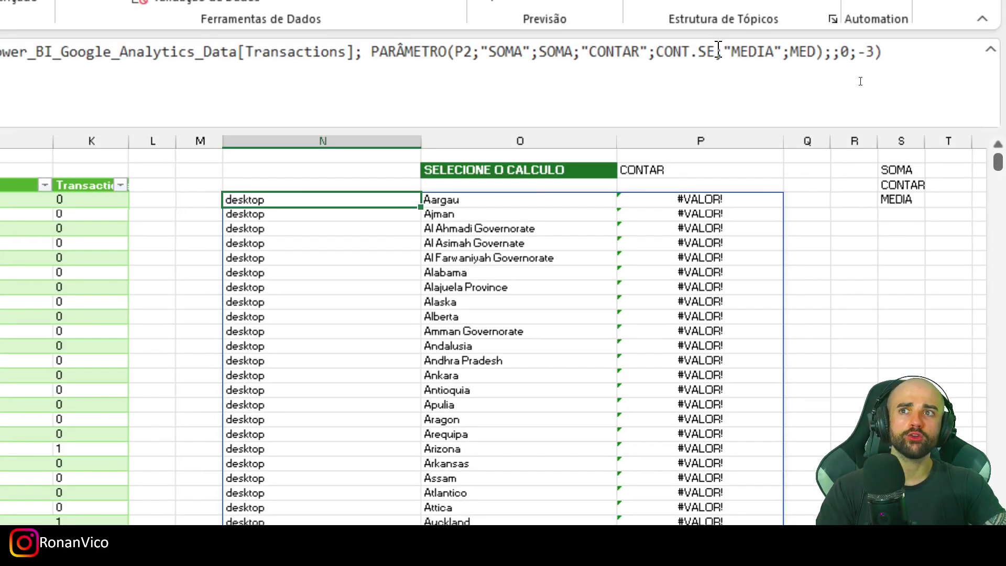
- Replace CONT.SE with CONT.NÚM as the CONTAR result in the N4 formula's PARÂMETRO function
left_click_drag(718, 51, 657, 51)
key("BackSpace")
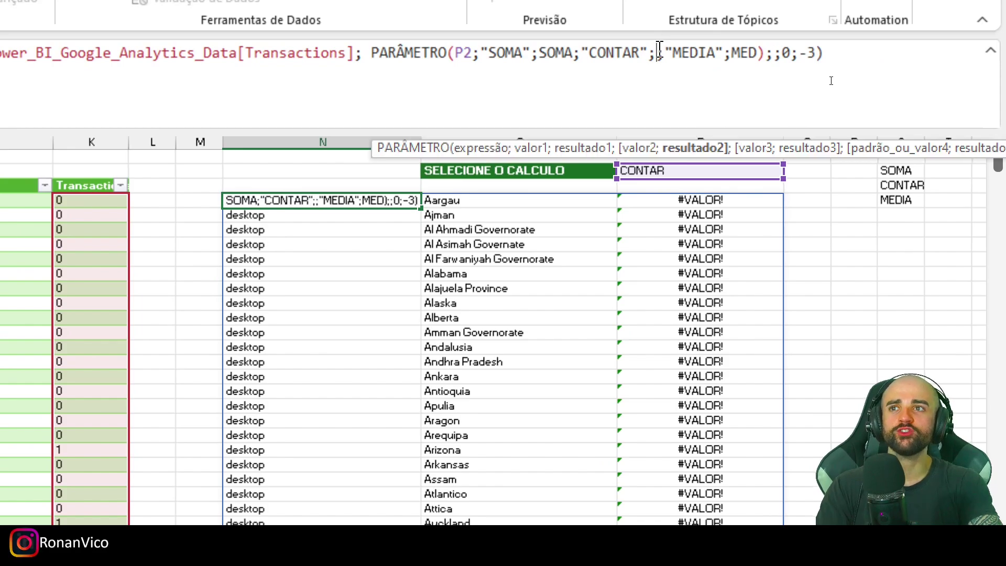
type("CONT")
key("Tab")
key("BackSpace")
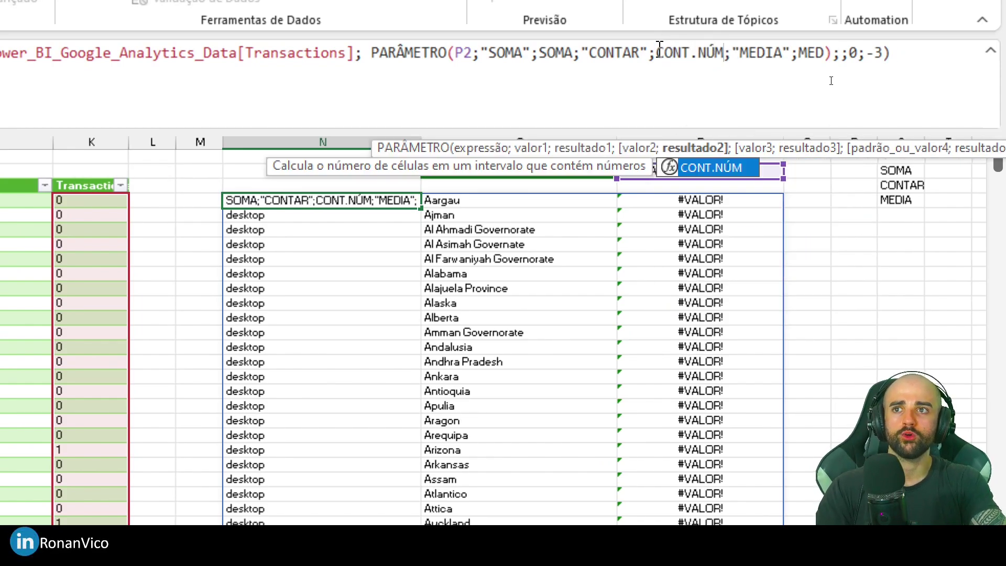
key("Return")
- Check the calculation options in P2 and examine the grouped Region values for CONTAR
left_click(772, 174)
key("alt+Down")
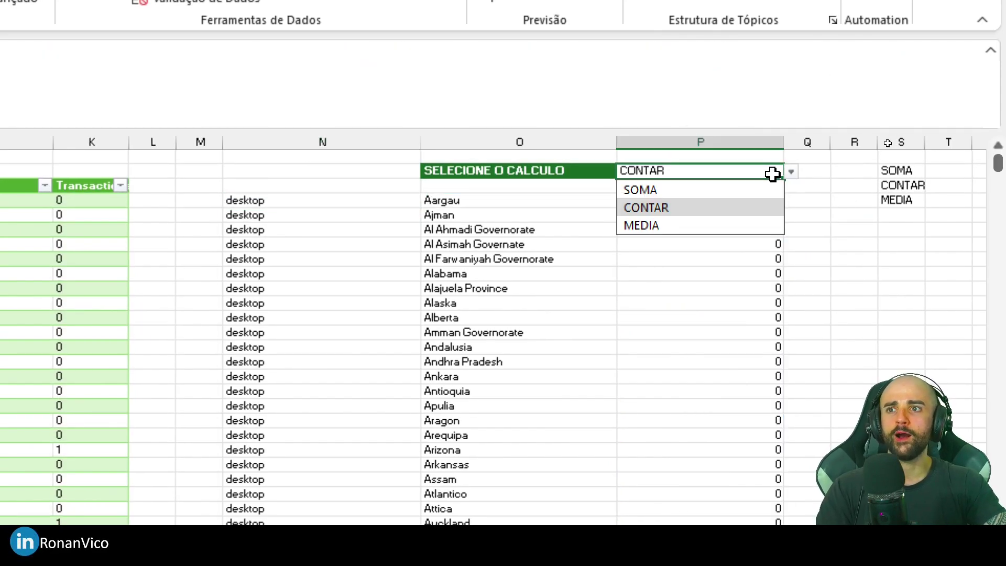
key("Escape")
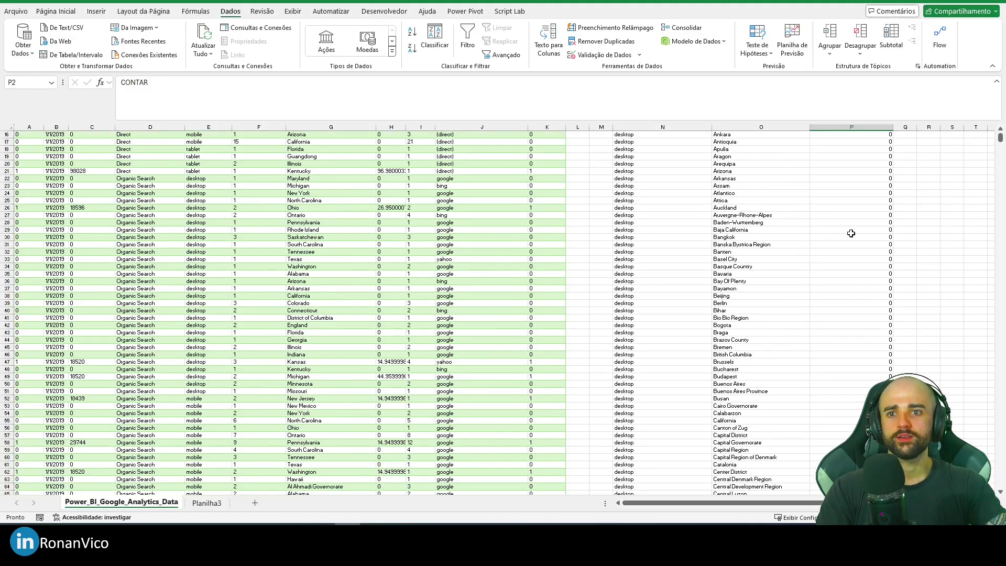
scroll(897, 243, "down", 20)
scroll(943, 314, "up", 20)
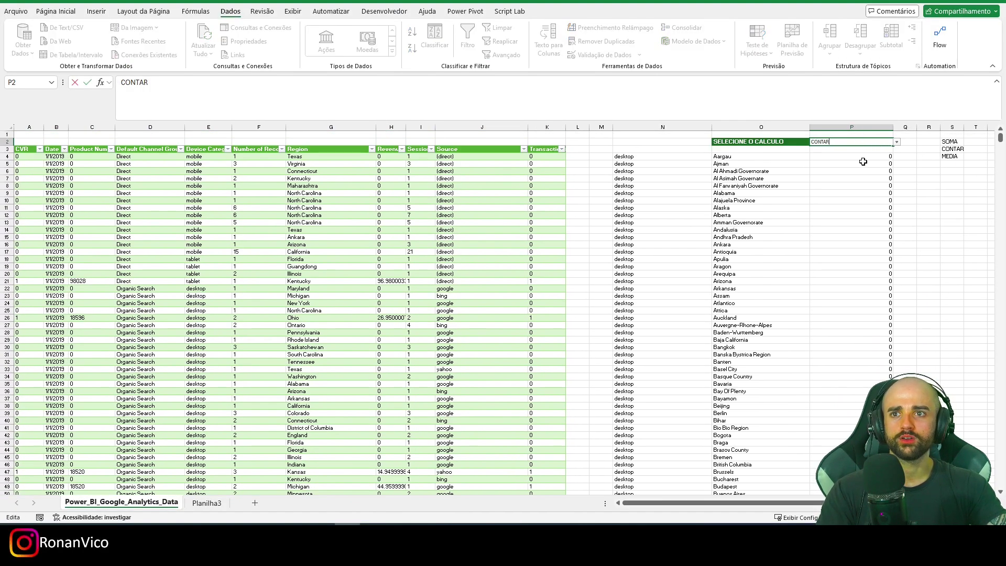
- Replace CONT.NÚM with CONT.VALORES as the CONTAR result in the N4 formula's PARÂMETRO function and commit it
left_click(678, 157)
left_click(893, 142)
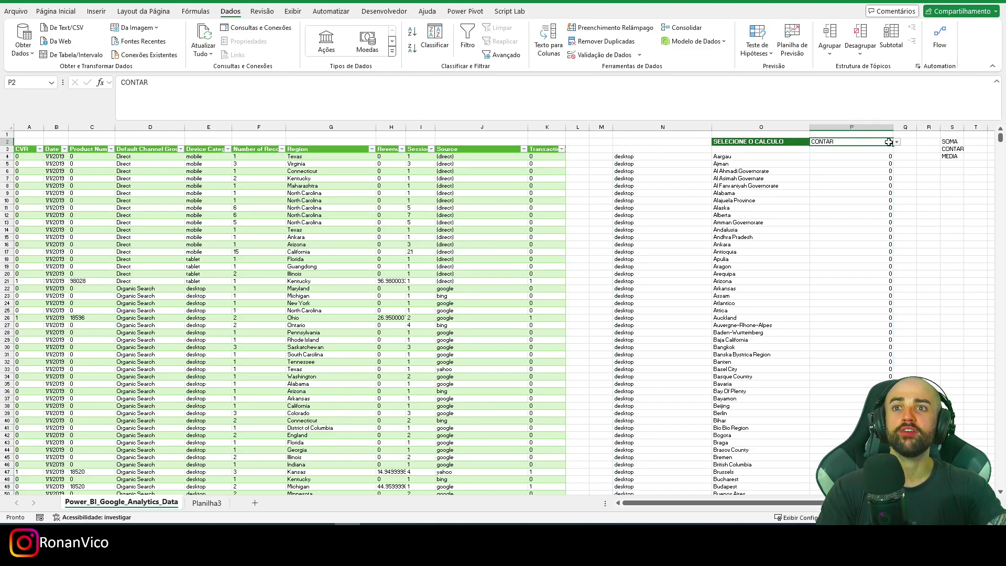
left_click(684, 156)
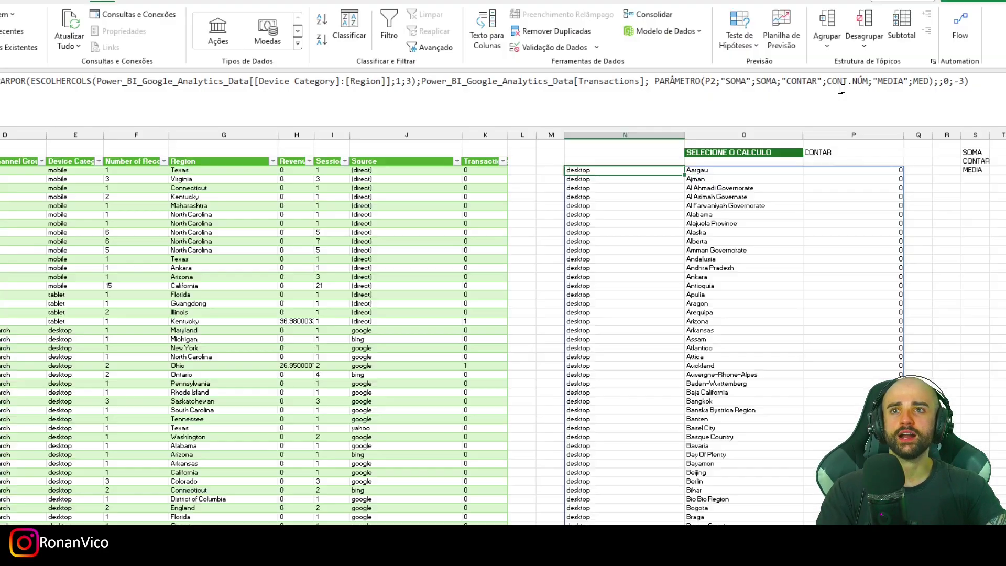
double_click(853, 82)
type("CONT.V")
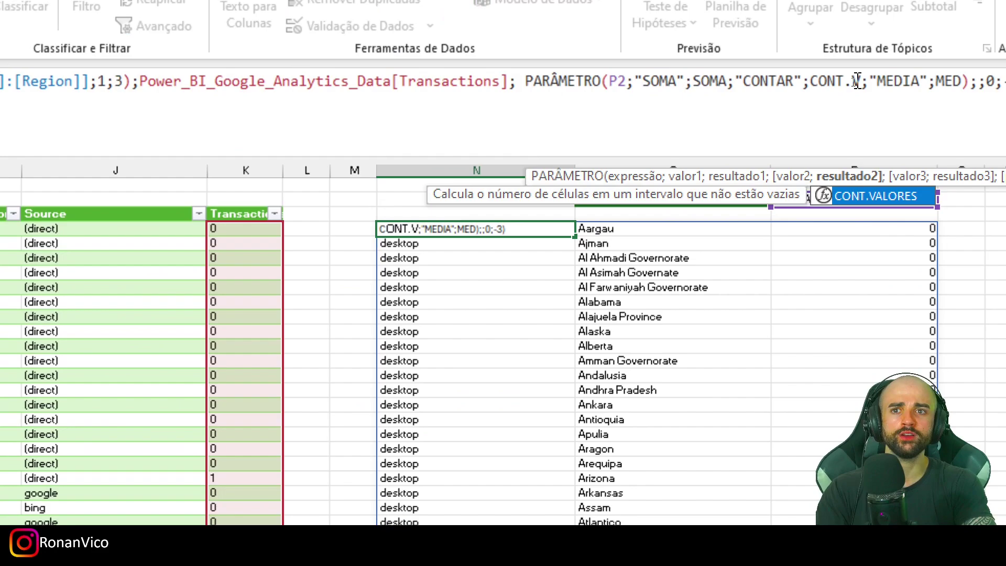
key("Tab")
key("Return")
key("Return")
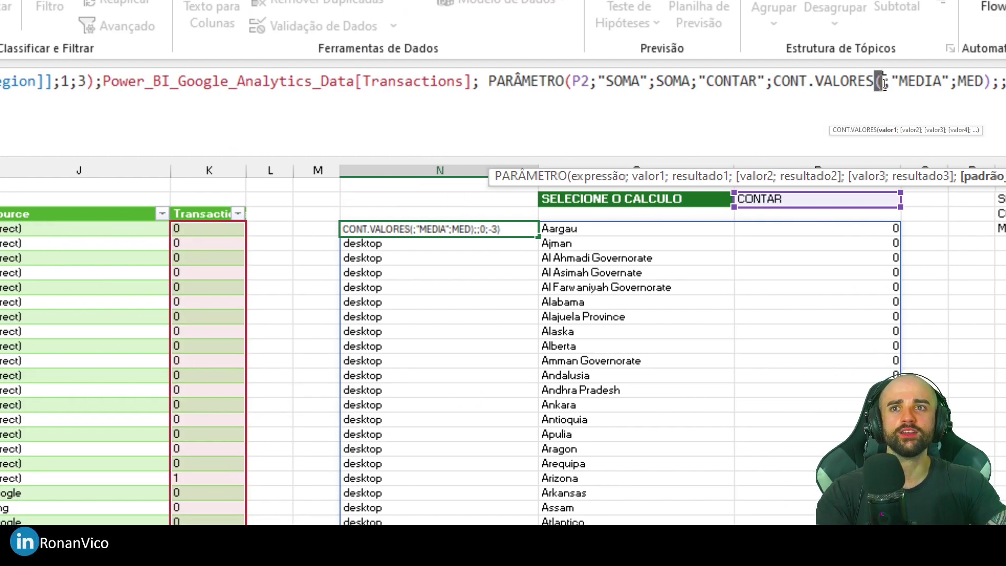
key("Delete")
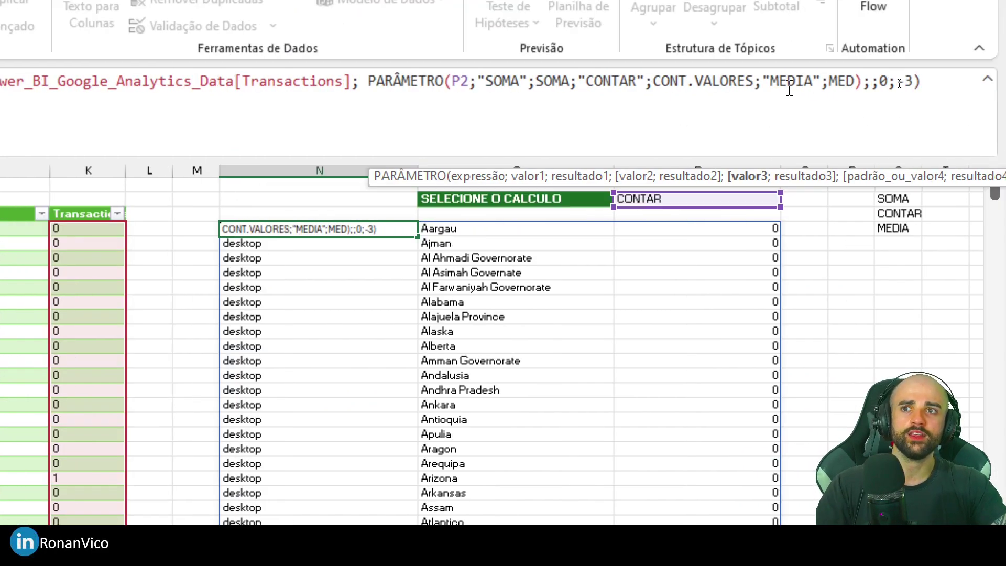
key("Return")
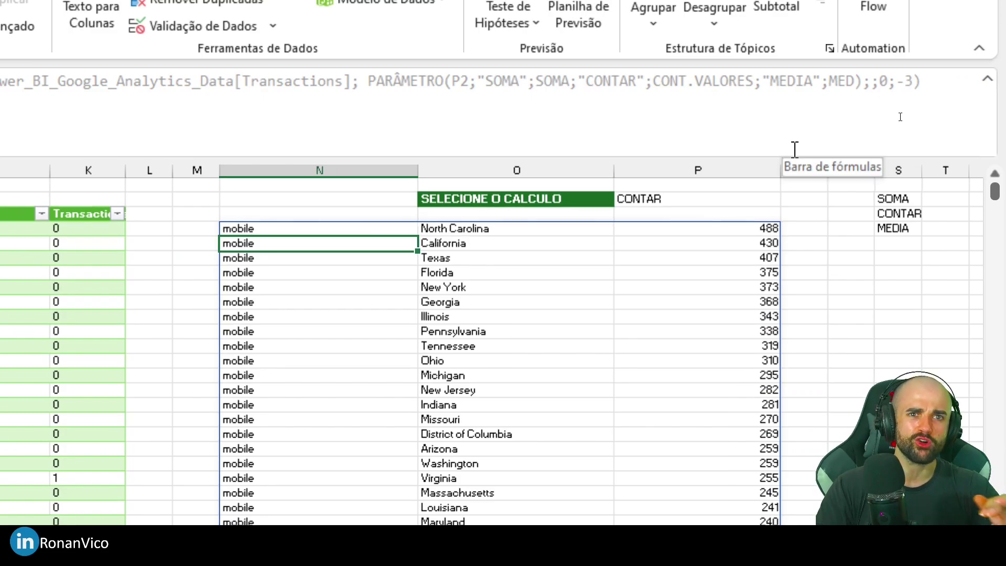
- Examine the CONTAR counts by Region and the CONT.VALORES argument in the N4 formula
left_click(703, 225)
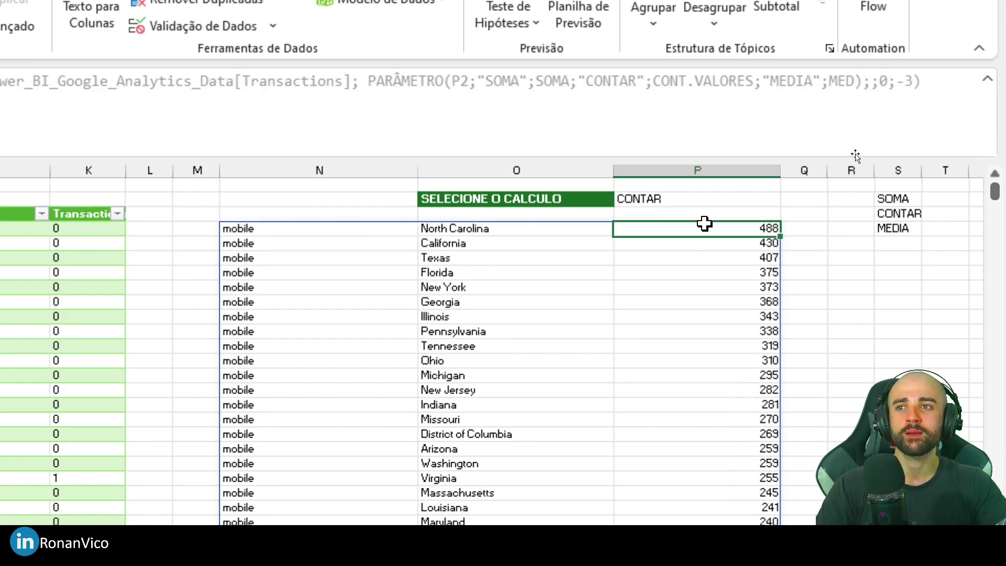
left_click(702, 198)
key("Left")
key("Left")
key("Down")
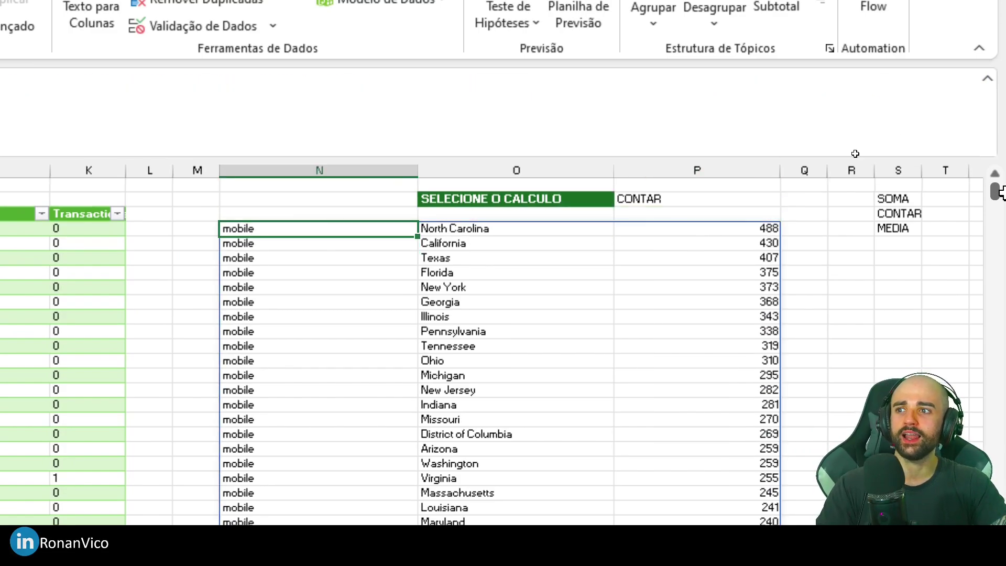
left_click_drag(509, 98, 634, 180)
left_click_drag(651, 69, 756, 92)
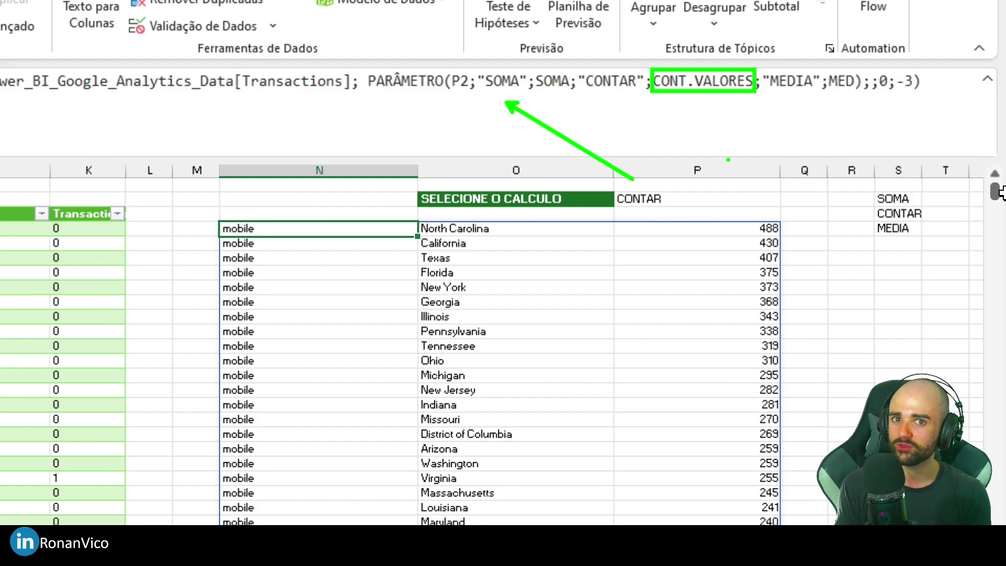
- Switch the calculation selected in cell P2 to MEDIA
left_click(623, 198)
left_click(787, 200)
left_click(682, 254)
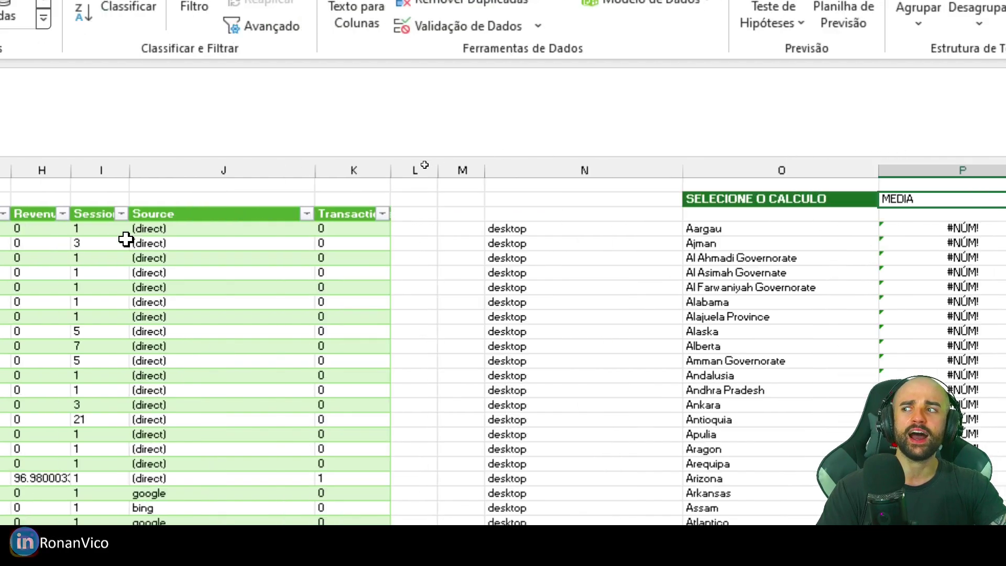
- Re-enter 0 as a number in K4, the first value of the Transactions column
left_click(354, 241)
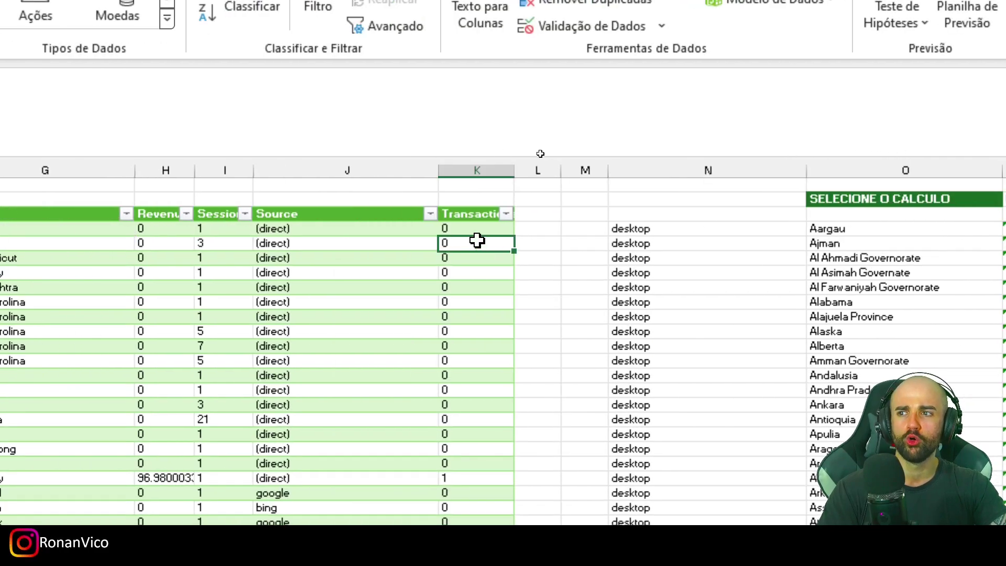
left_click(339, 228)
type("0")
key("Return")
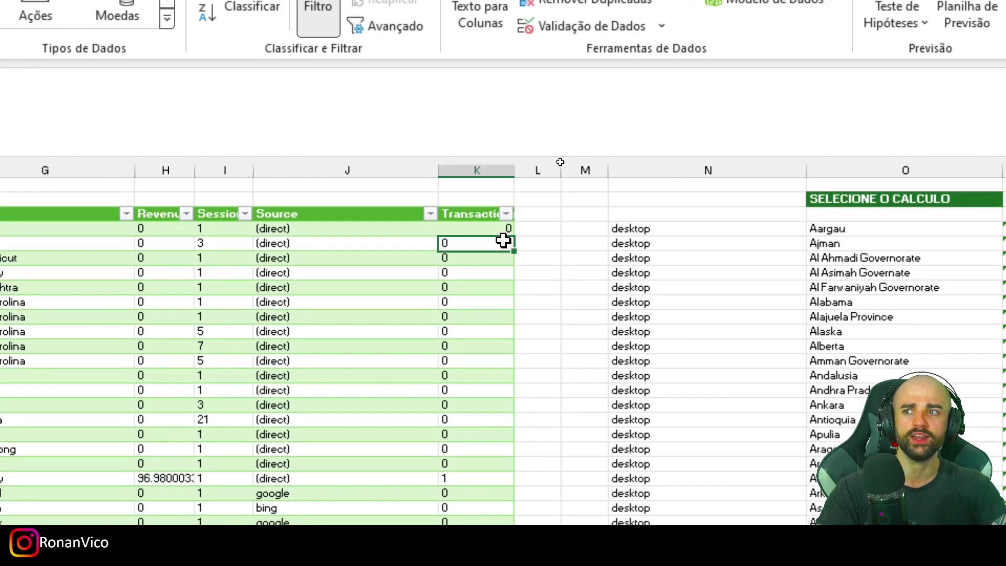
- Convert the Transactions column to numbers by copying empty cell L4 and pasting it over the column as values with the Add operation
key("Right")
key("Up")
key("ctrl+c")
key("Left")
key("ctrl+shift+Down")
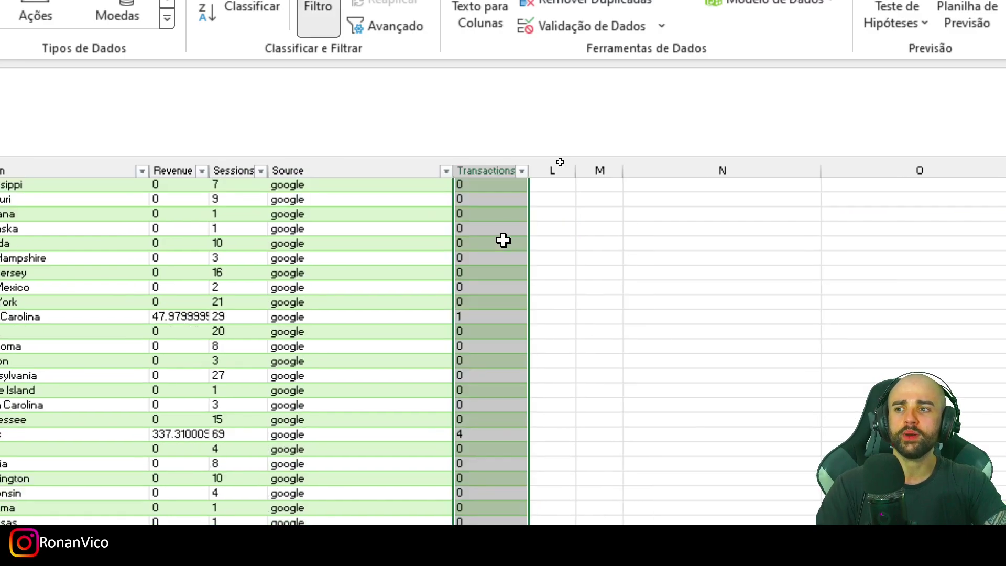
key("ctrl+alt+v")
key("v")
key("d")
key("Return")
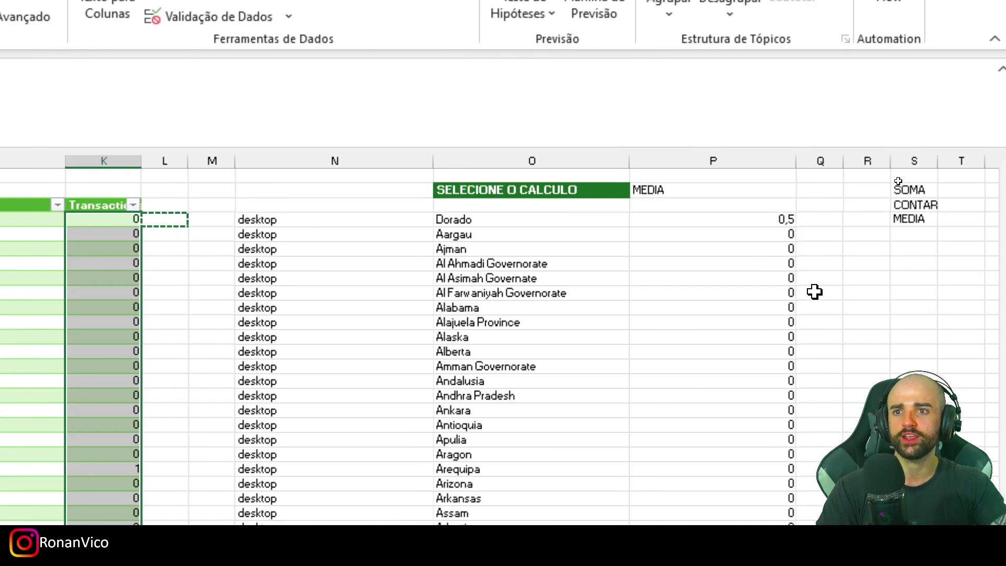
- Try the CONTAR, SOMA and MEDIA calculations in P2 to compare the grouped Region values, ending on MEDIA
left_click(752, 191)
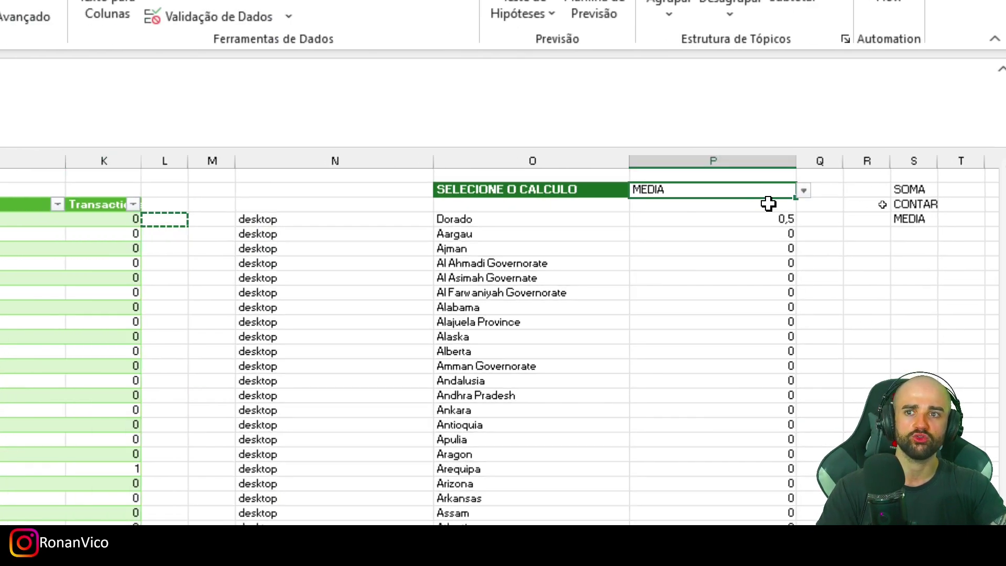
left_click(804, 189)
left_click(725, 226)
left_click(803, 189)
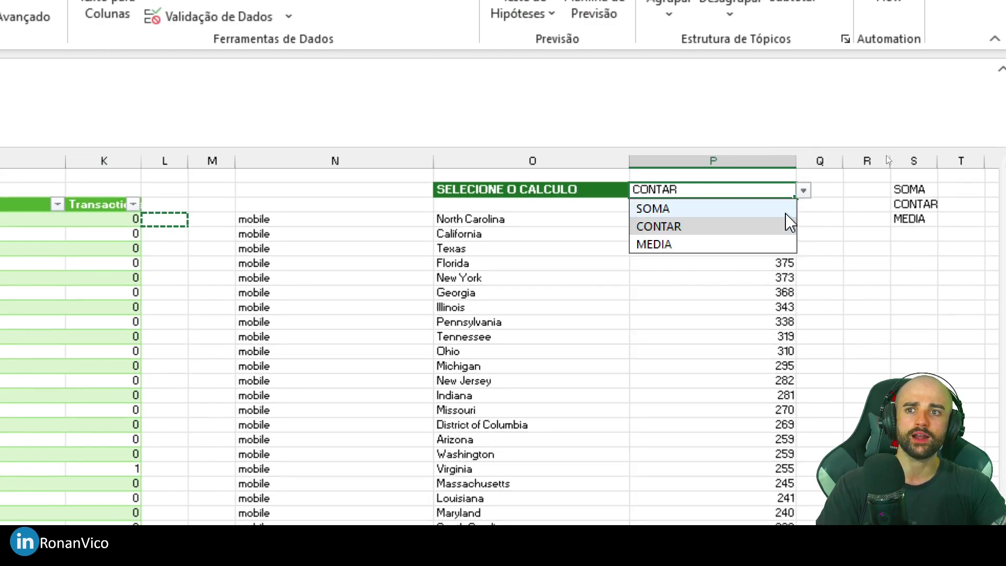
left_click(775, 209)
left_click(803, 189)
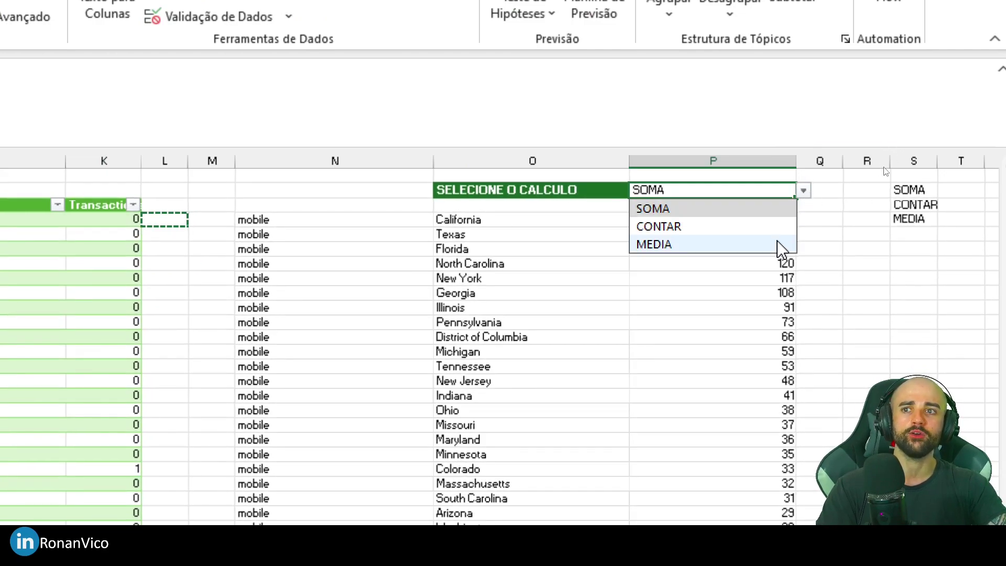
left_click(776, 227)
left_click(803, 190)
left_click(770, 243)
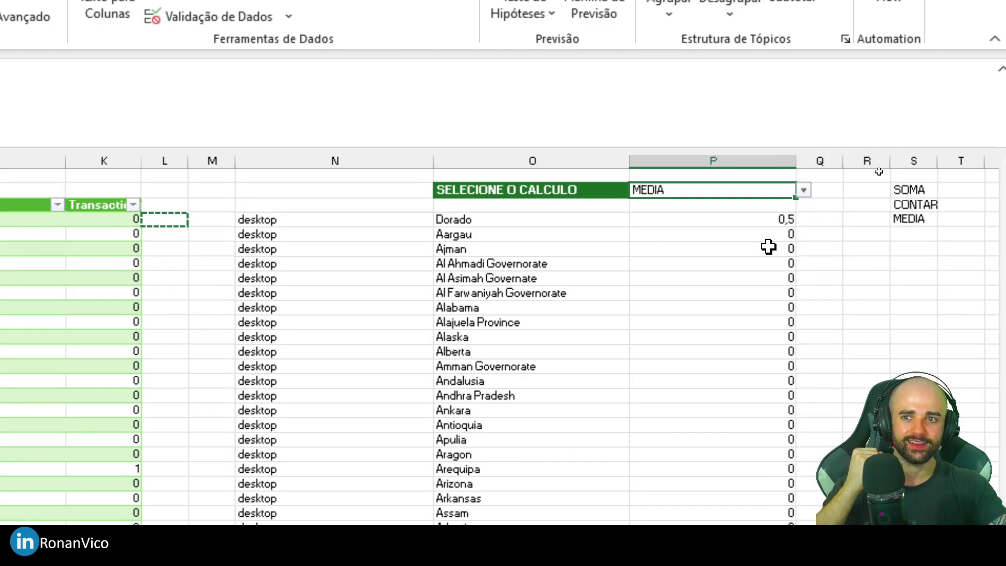
- Switch the P2 calculation to CONTAR and finally to SOMA
left_click(802, 192)
left_click(775, 226)
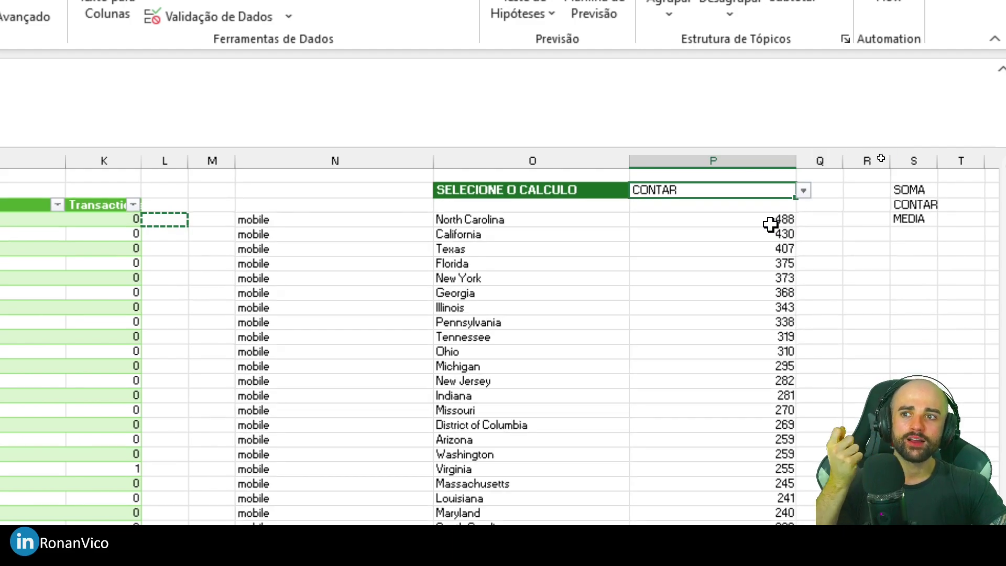
left_click(802, 190)
left_click(781, 219)
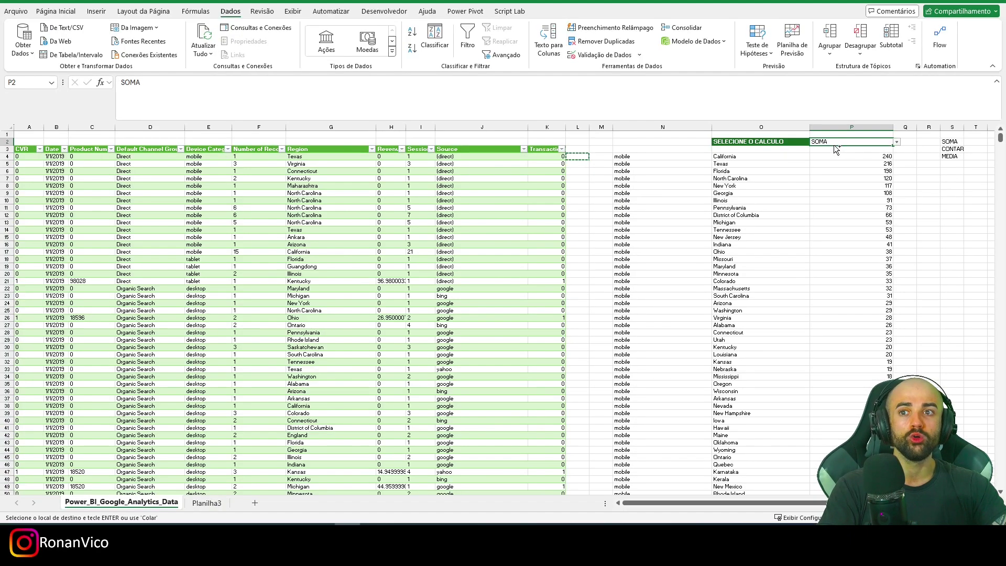
- Replace the whole PARÂMETRO function in the N4 formula with an open LAMBDA function
left_click(624, 157)
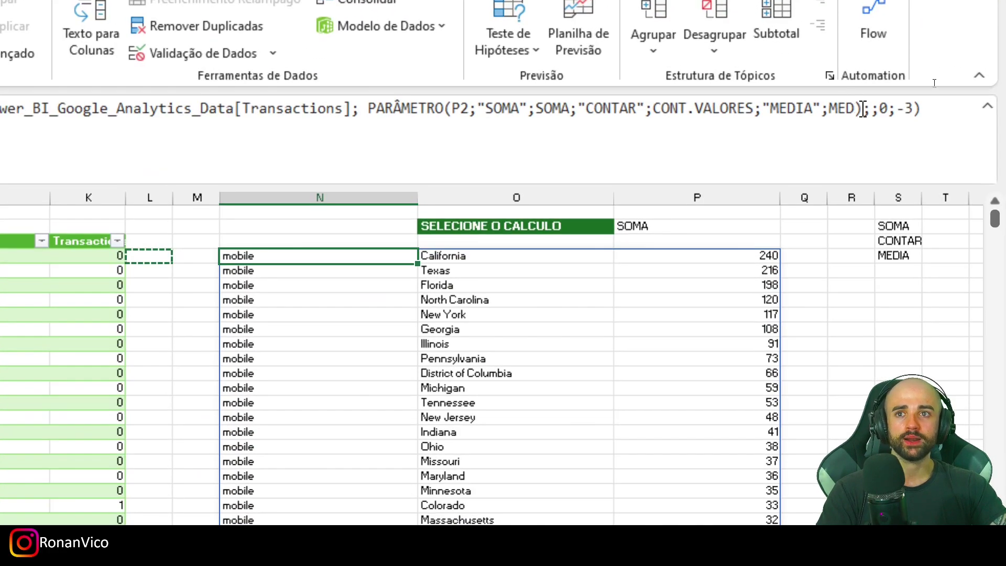
left_click_drag(857, 107, 384, 110)
key("BackSpace")
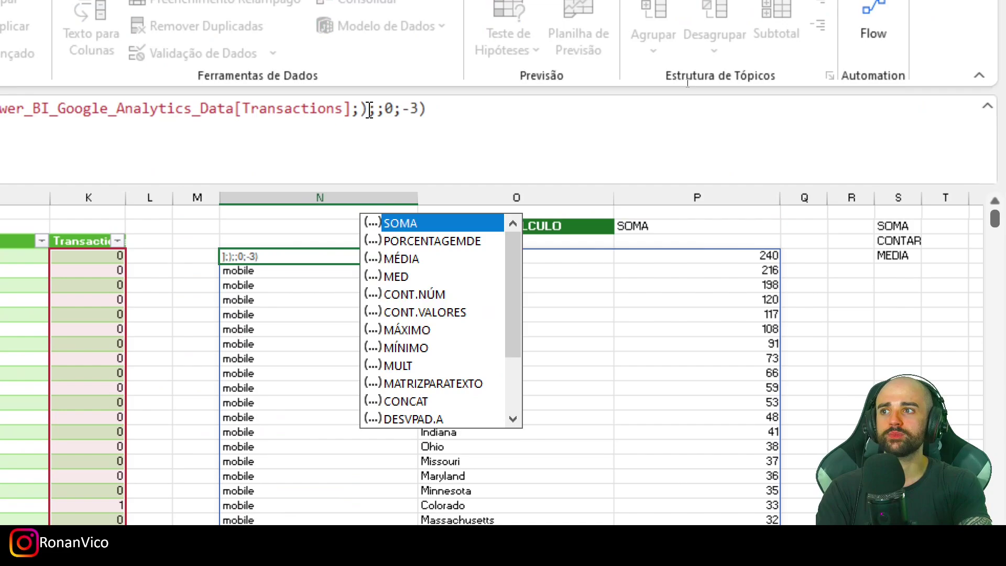
type("lamb")
key("Tab")
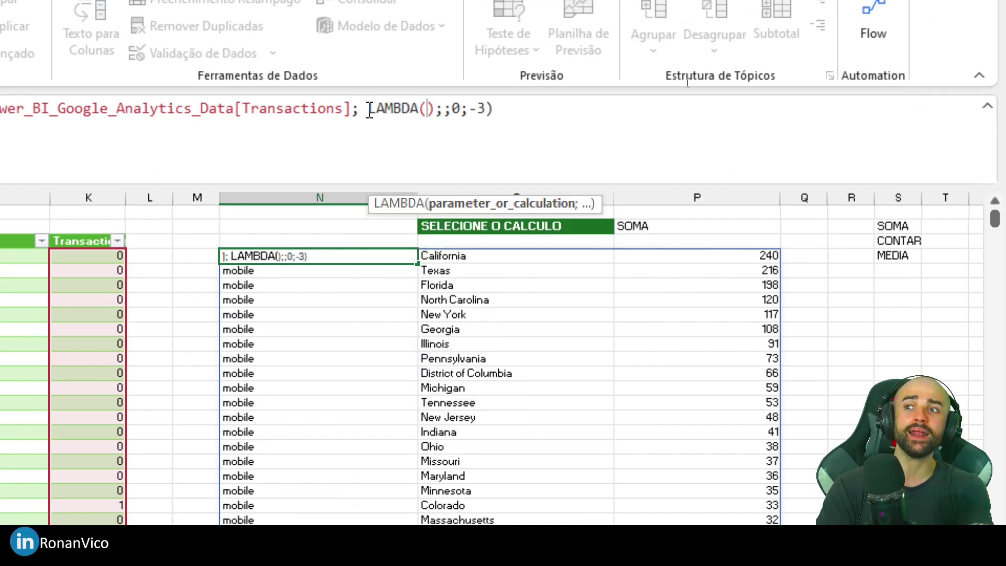
key("Delete")
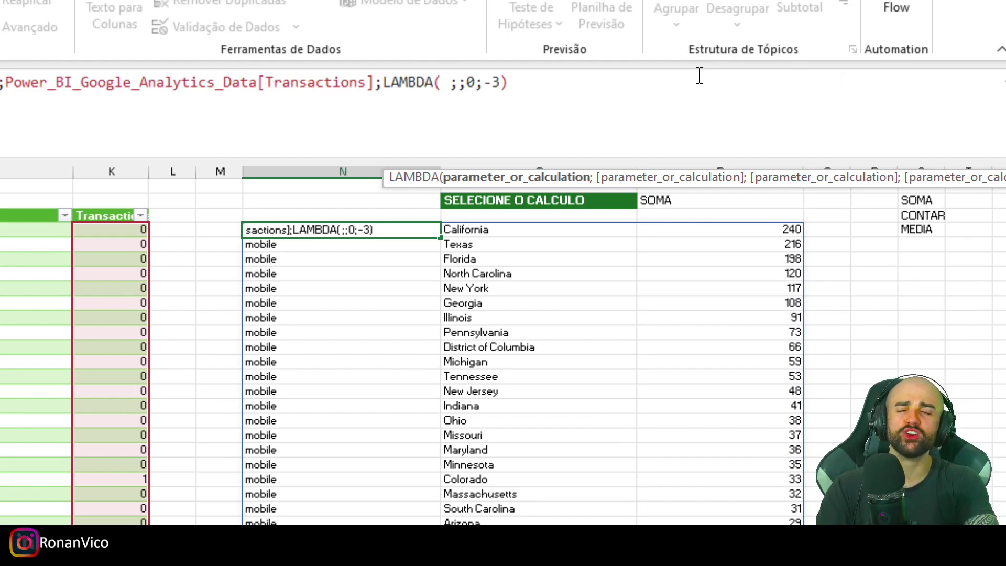
- Name the LAMBDA function's parameter VETOR_DE_DADOS_BANANA
type("VA")
key("BackSpace")
type("ETOR")
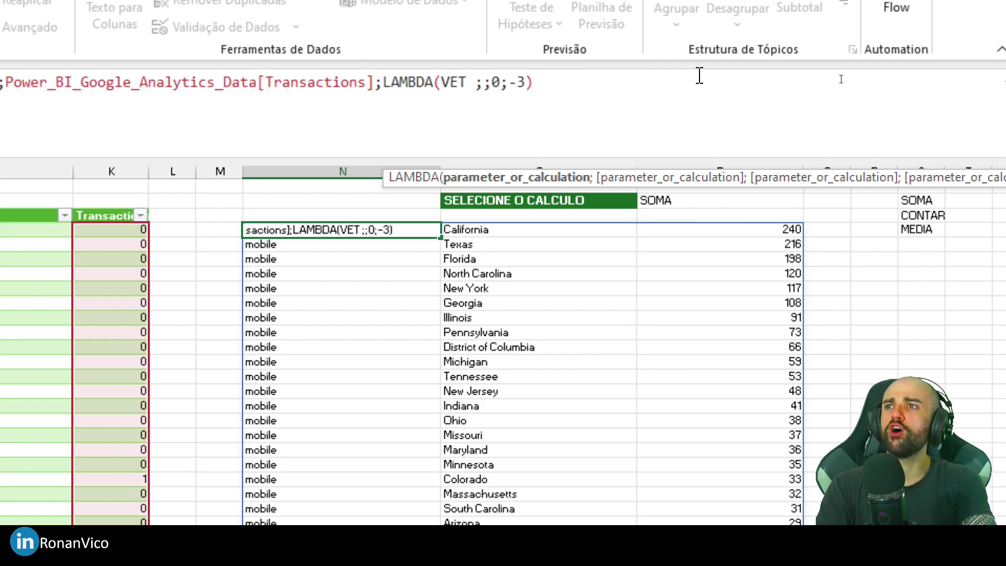
type("_DE_DADOS_BANANA")
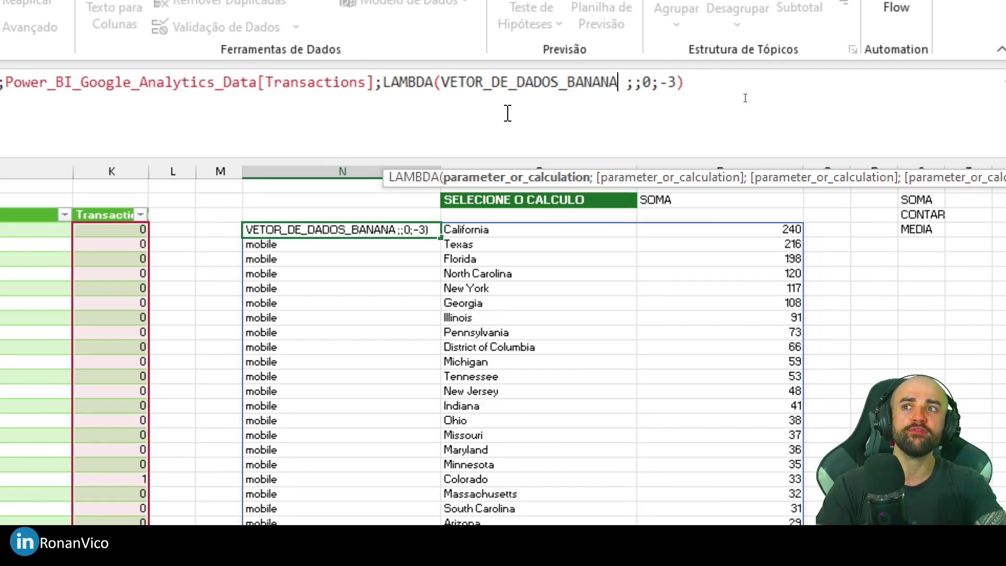
- Add SOMA(VETOR_DE_DADOS_BANANA)*2 as the LAMBDA function's calculation
type(";SO")
key("Tab")
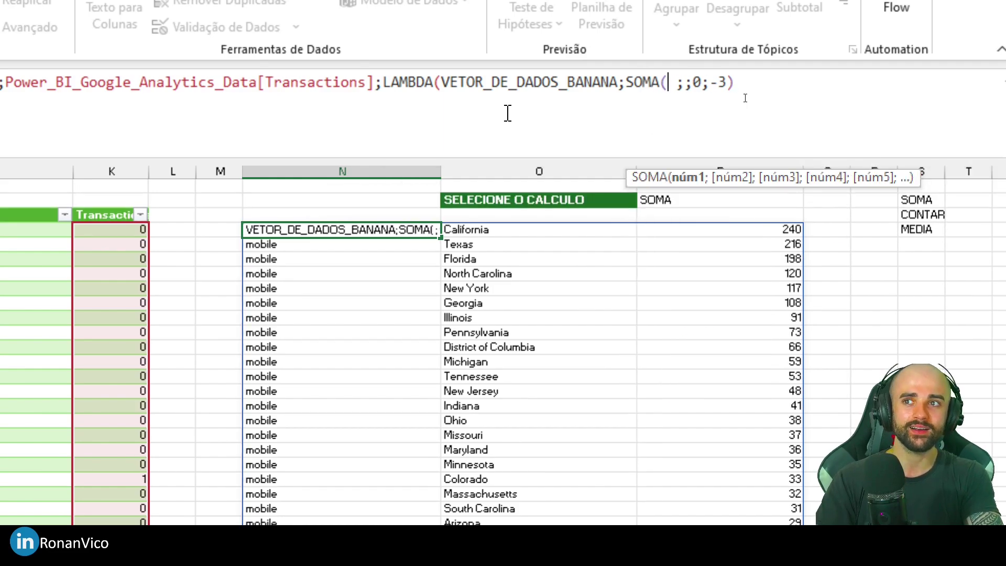
key("BackSpace")
type("a")
key("BackSpace")
type("(")
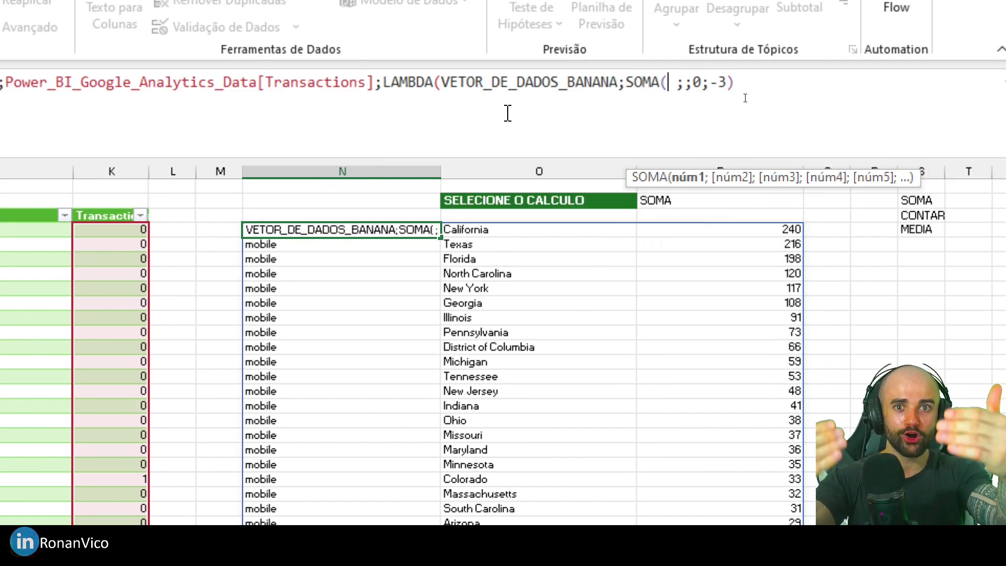
type("VETOR")
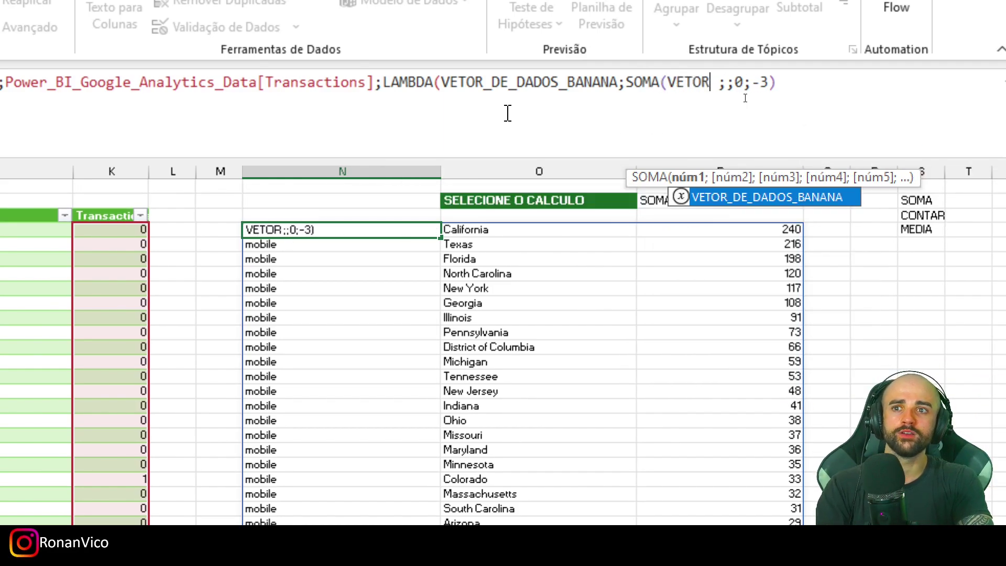
key("Tab")
type(")")
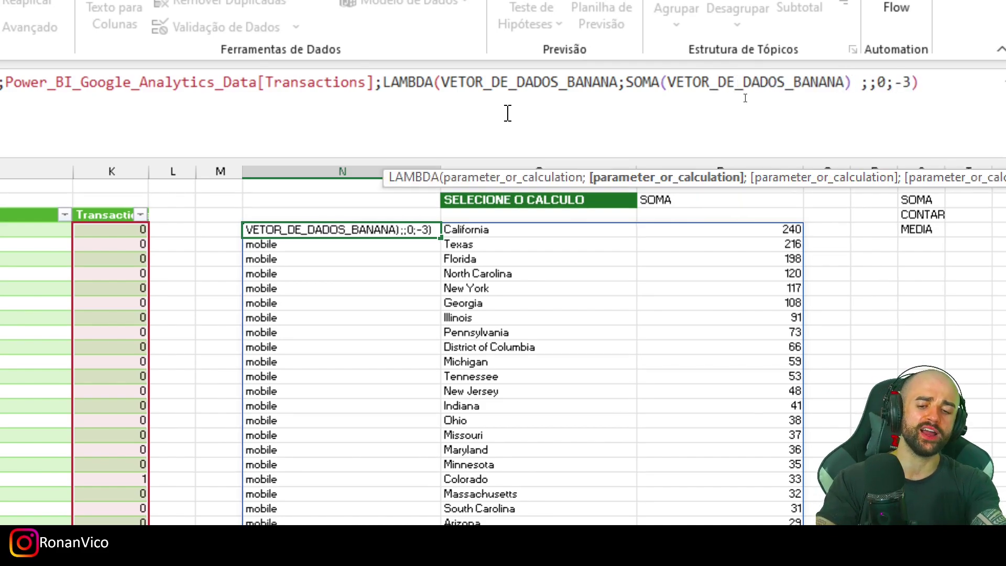
type("*2")
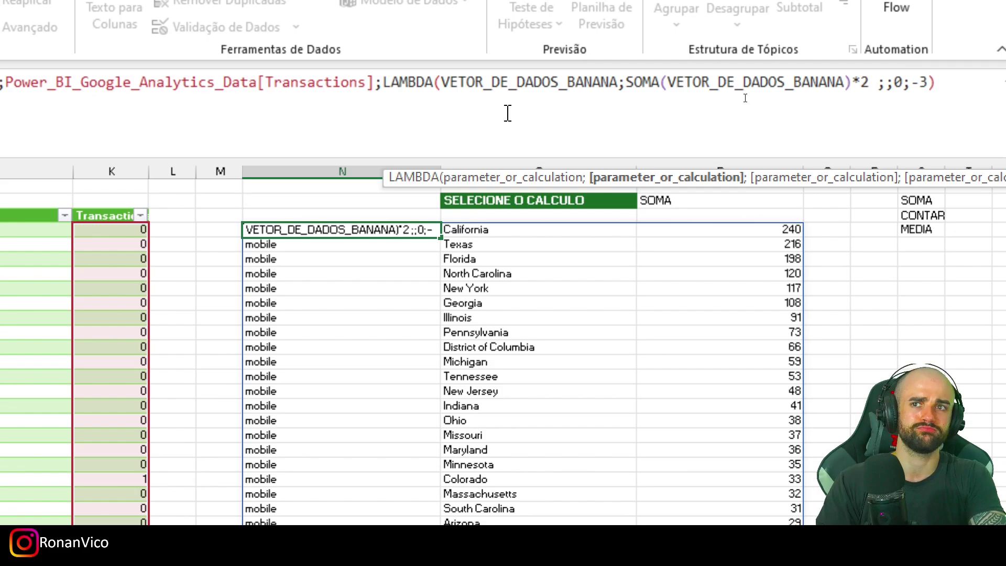
- Close the LAMBDA function's parenthesis after *2 and commit the N4 formula
key("Return")
key("Return")
key("Left")
key("Left")
key("Left")
key("Left")
key("Left")
key("Left")
key("Left")
key("Left")
key("Left")
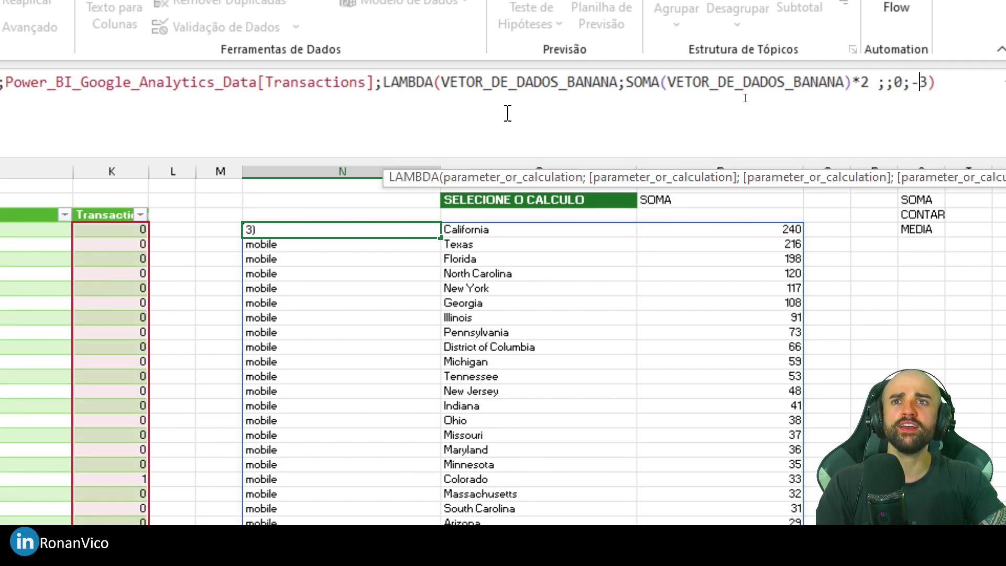
key("Right")
key("Right")
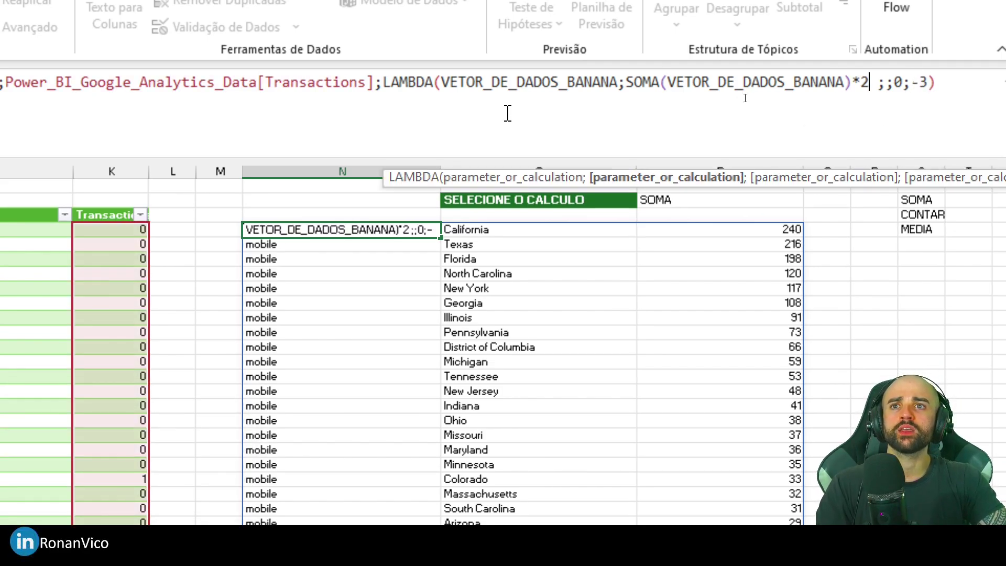
type(")")
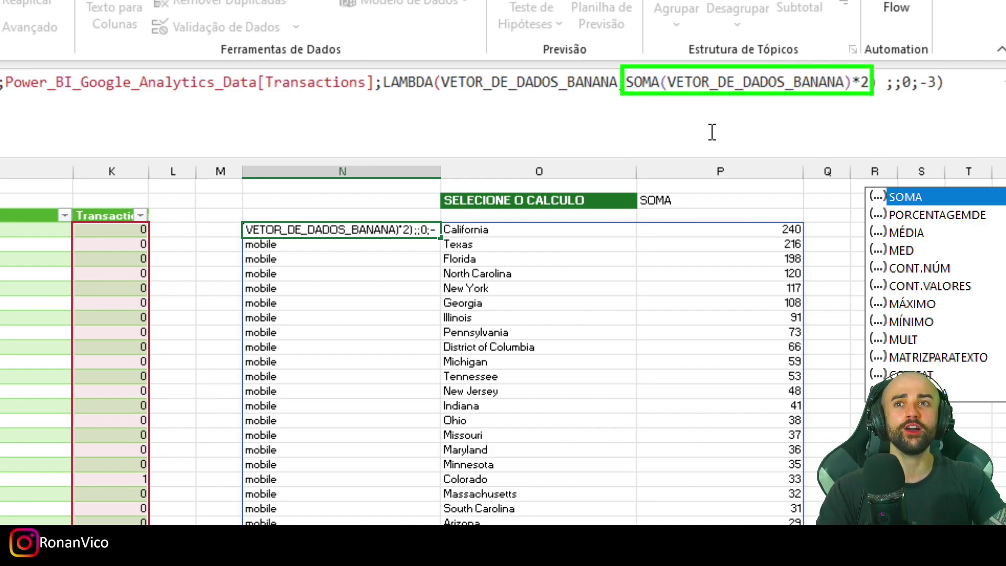
key("Escape")
key("Return")
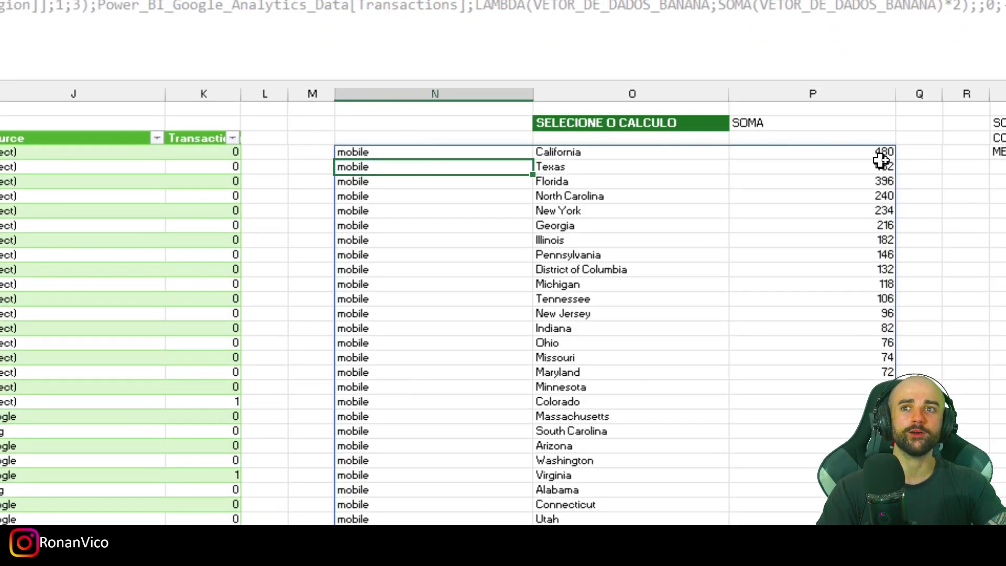
- Examine the grouped transaction totals in column P and the *2 multiplier inside the N4 LAMBDA formula
left_click(883, 157)
left_click_drag(657, 157, 868, 155)
left_click(812, 123)
left_click(891, 151)
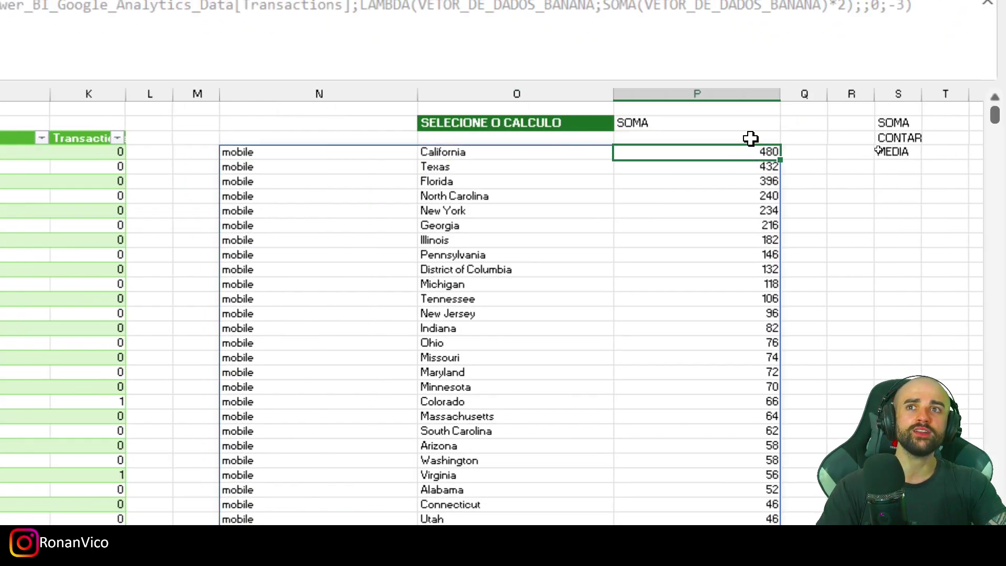
left_click(958, 19)
left_click(293, 182)
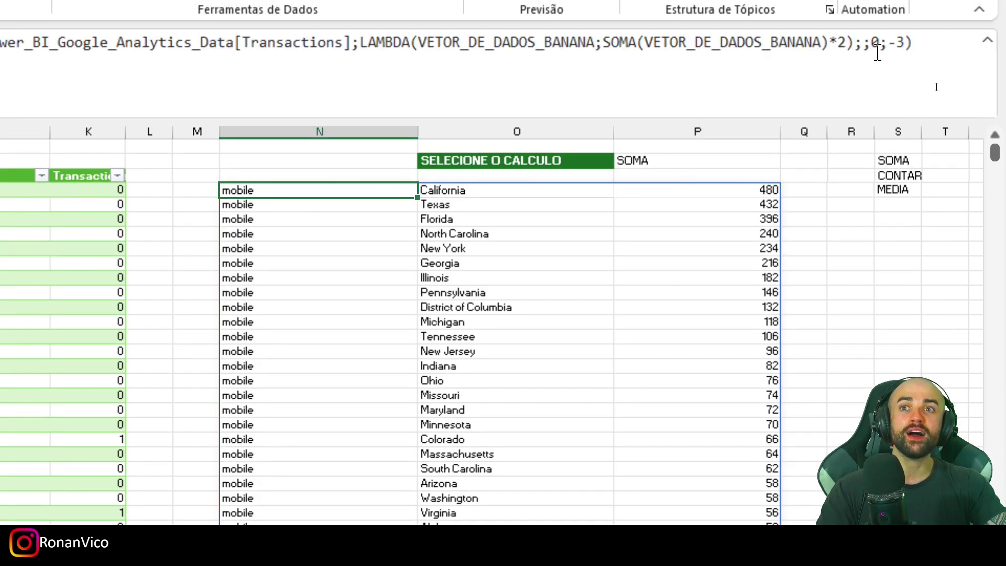
left_click(846, 36)
double_click(842, 48)
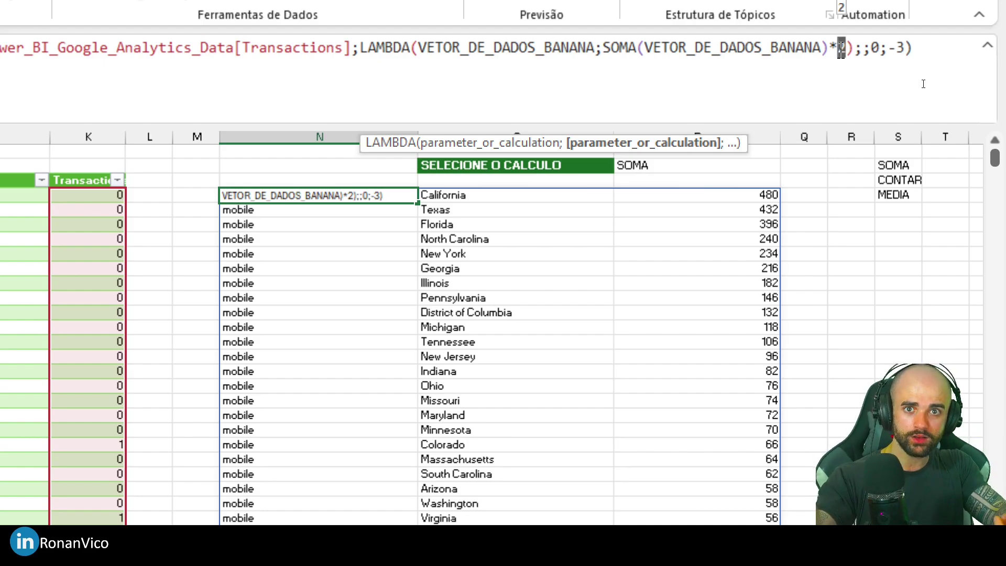
key("Escape")
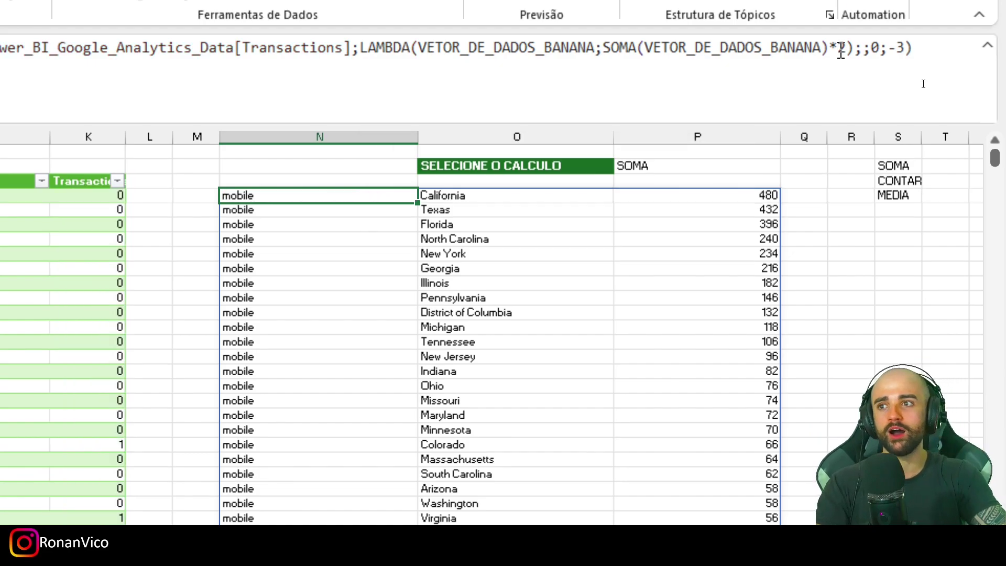
- Label O1 "COLOQUE A PORCENTAGEM PARA DESCONTIO" and widen column O to fit the text
left_click(534, 153)
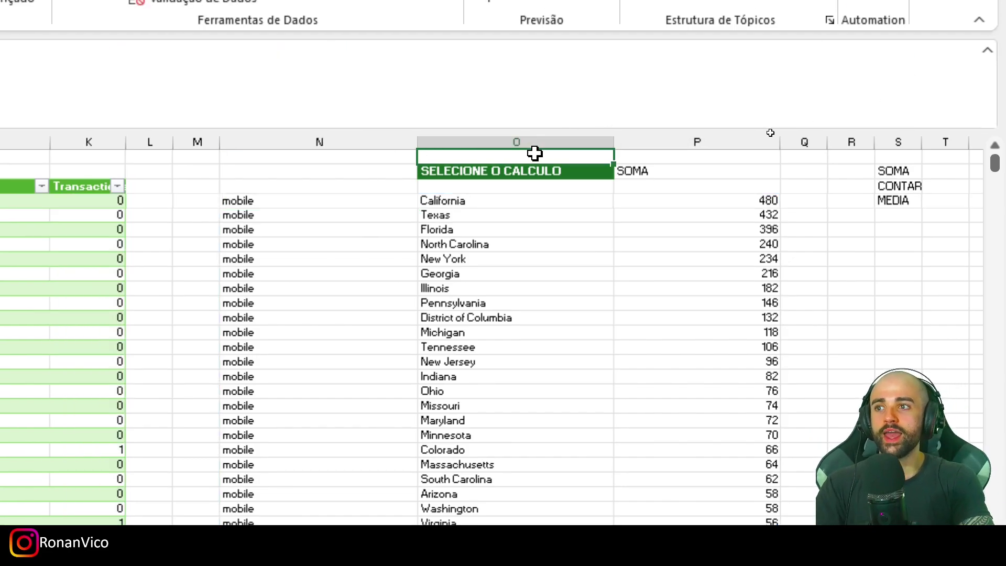
type("COLOQUE A PORCEN")
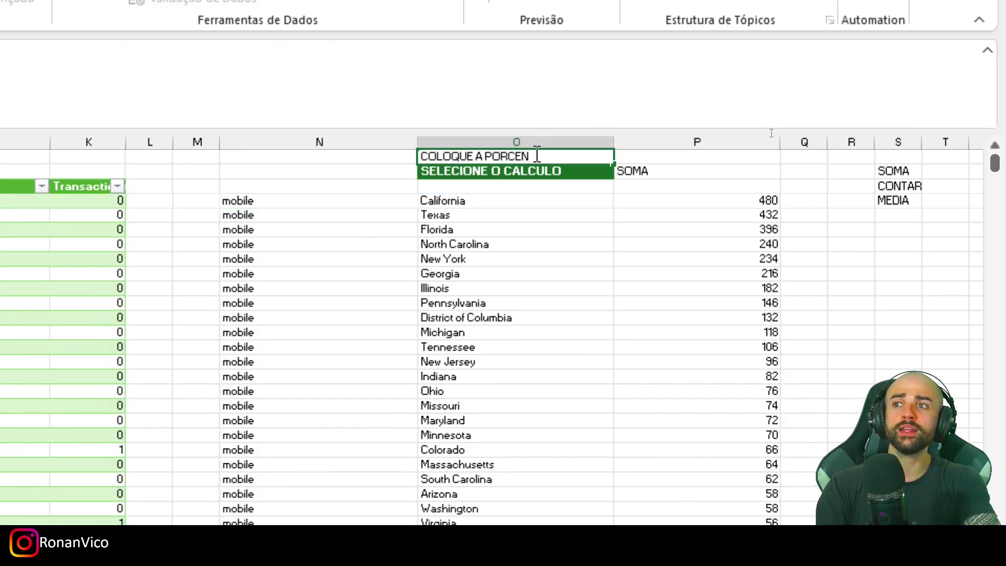
type("TAGEM PARA ")
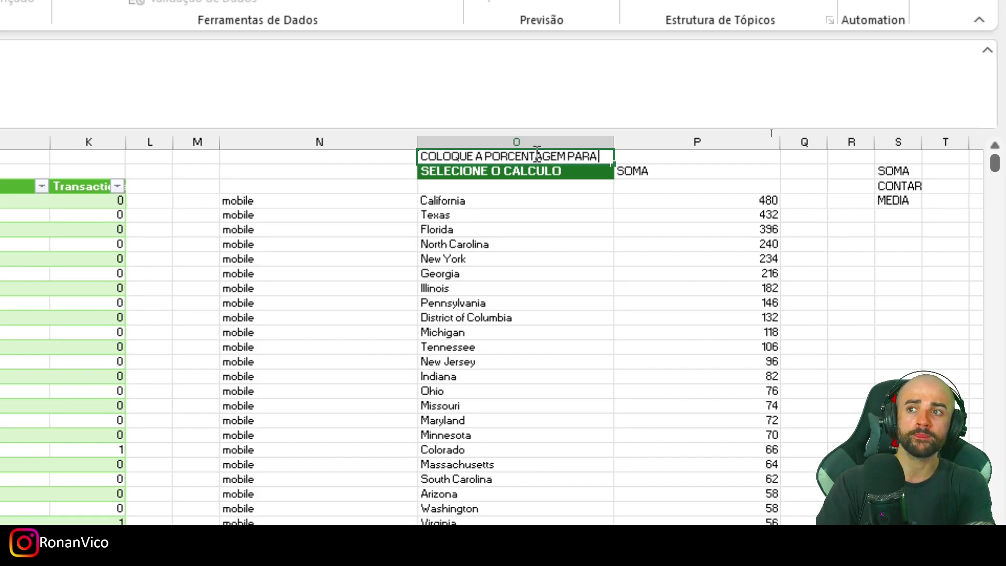
type("DESCONTIO")
left_click(535, 153)
left_click(624, 139)
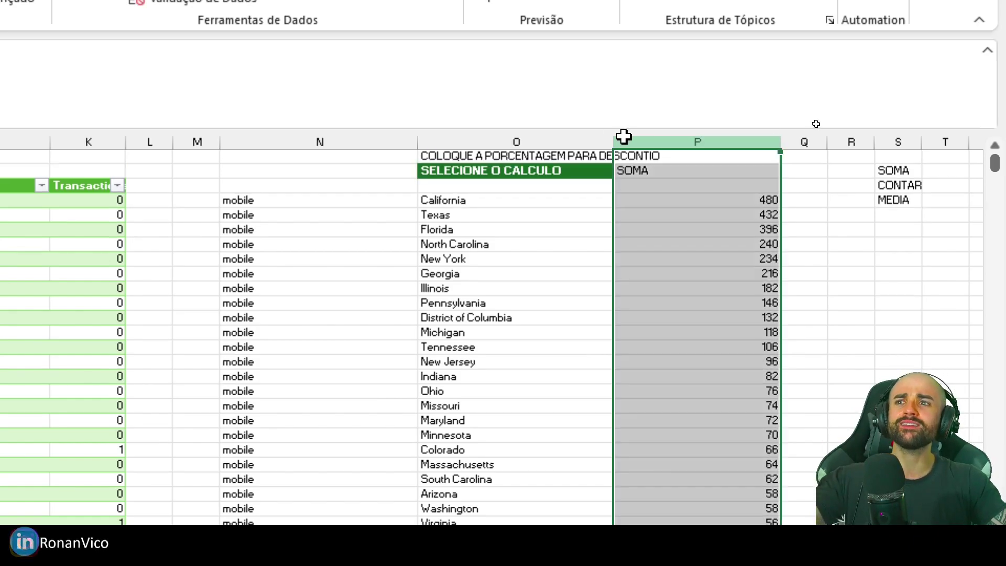
left_click_drag(624, 136, 714, 138)
- Enter 30% in P1 as the discount percentage
left_click(729, 155)
type("30")
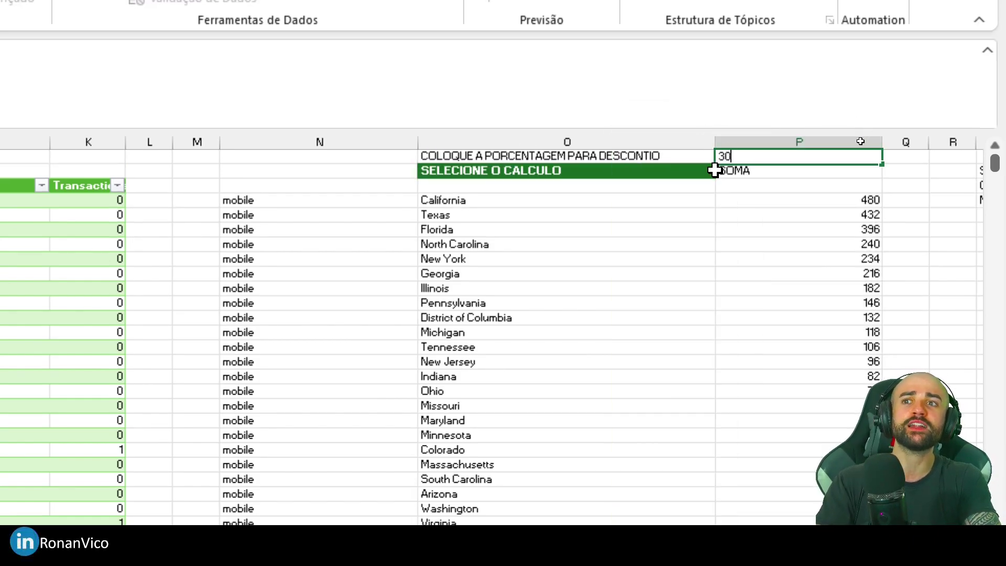
type("%")
key("Return")
- Replace the multiplier 2 in the N4 LAMBDA calculation with a reference to cell P1
left_click(336, 215)
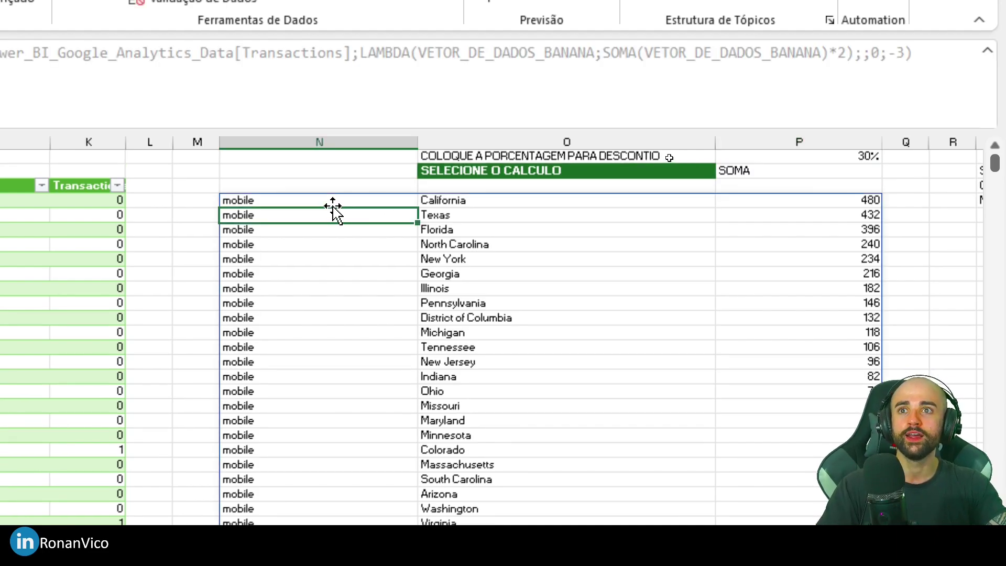
left_click(334, 201)
double_click(841, 53)
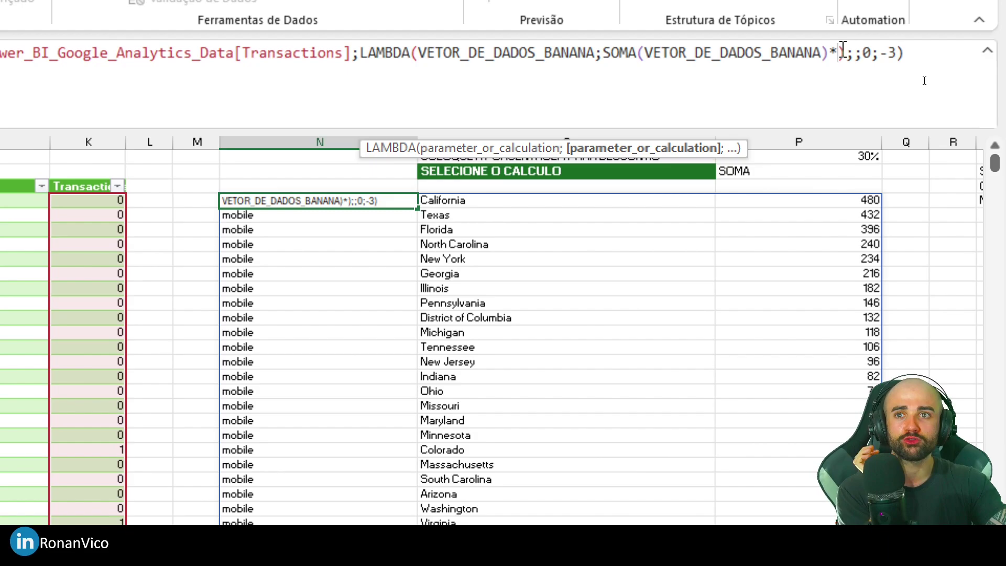
left_click(825, 155)
key("Return")
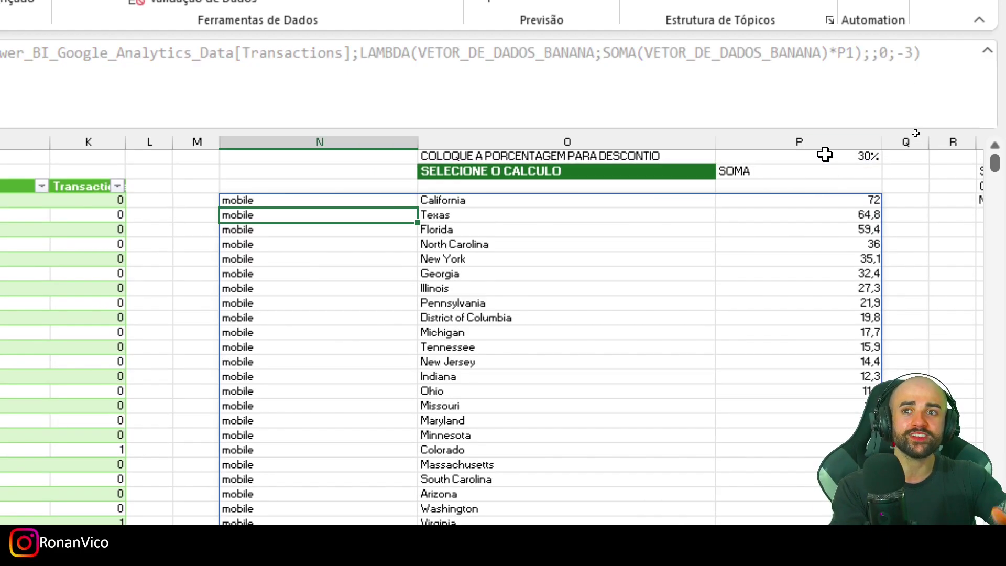
- Try discount percentages of 40%, 50% and 60% one after another in P1
left_click(825, 155)
type("40")
key("Return")
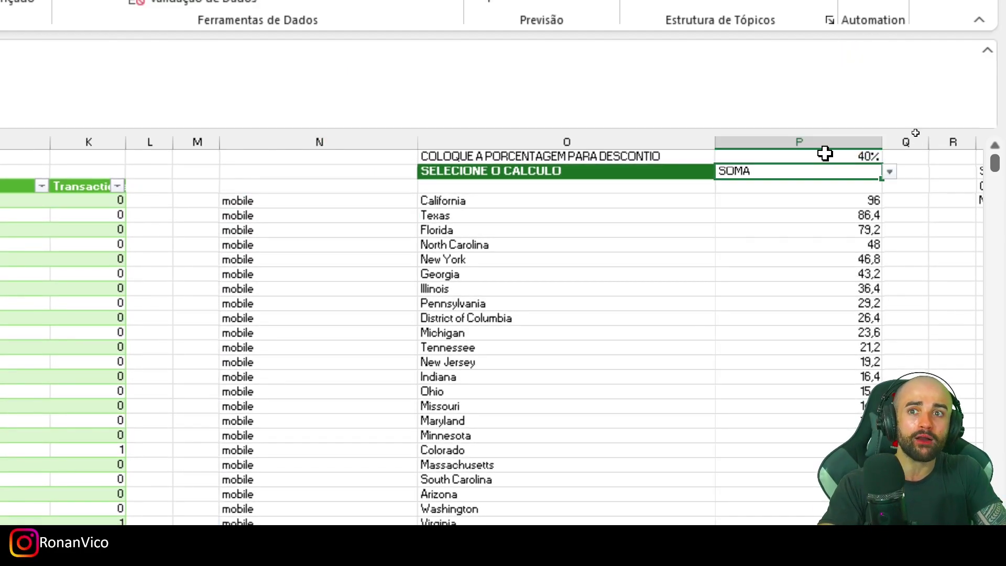
left_click(825, 154)
type("50")
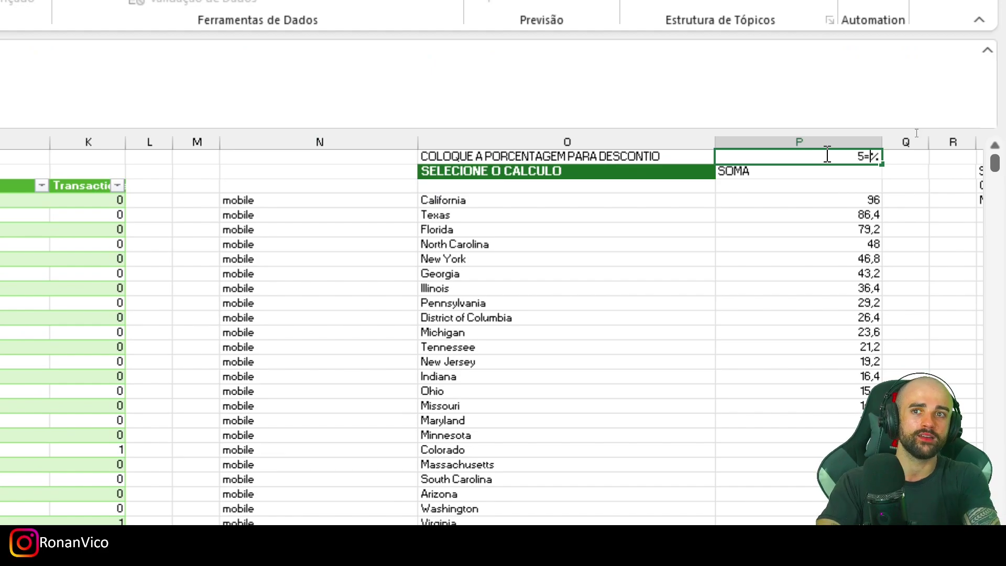
key("Return")
left_click(825, 154)
type("60")
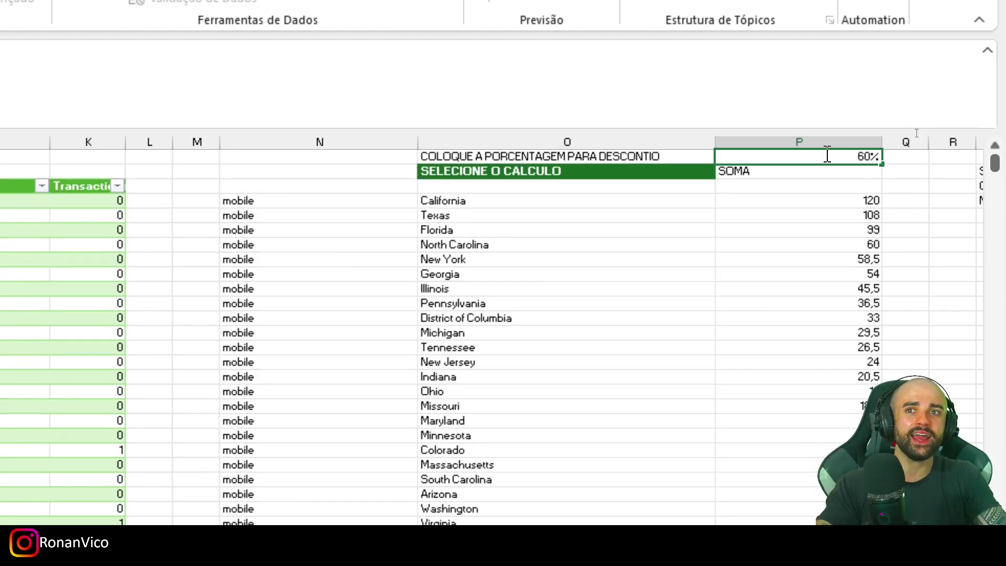
key("Return")
- Set the discount percentage in P1 to 70%
left_click(825, 154)
type("70")
key("Return")
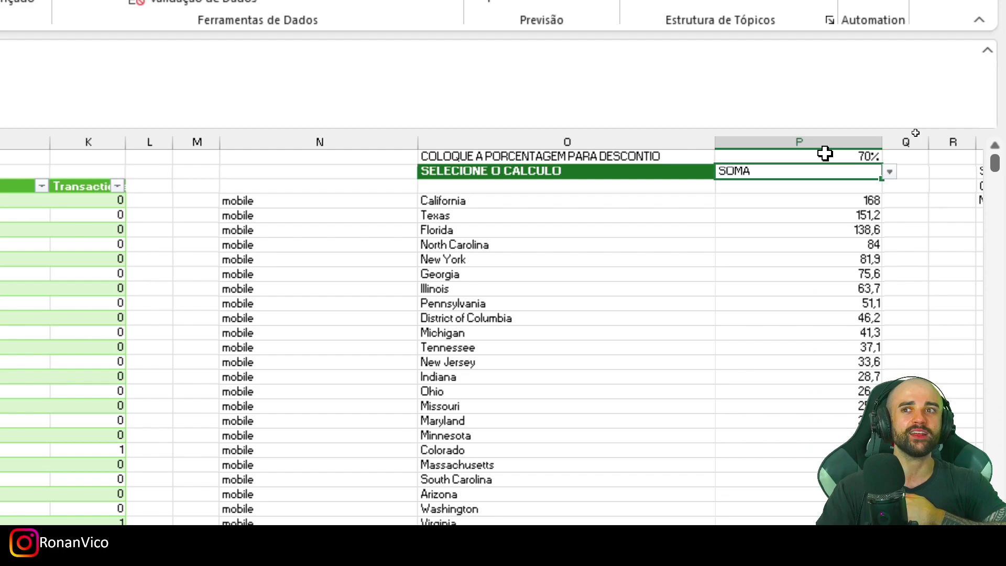
left_click(825, 153)
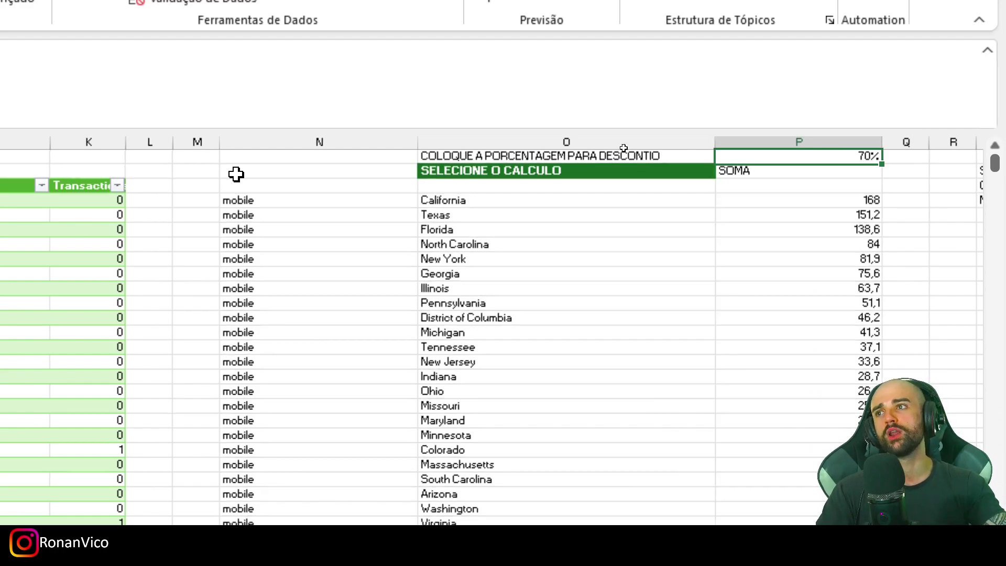
left_click(297, 201)
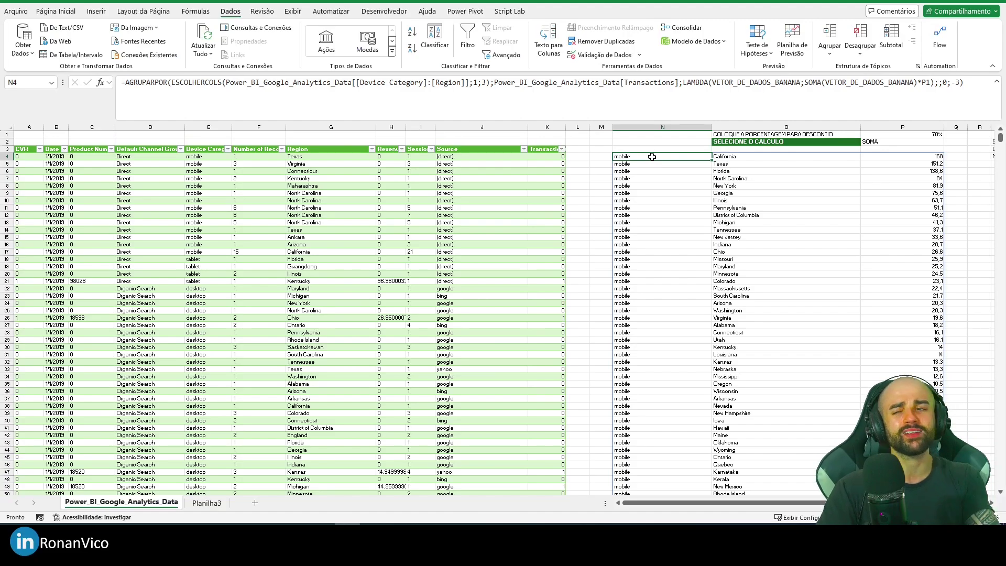
left_click(373, 535)
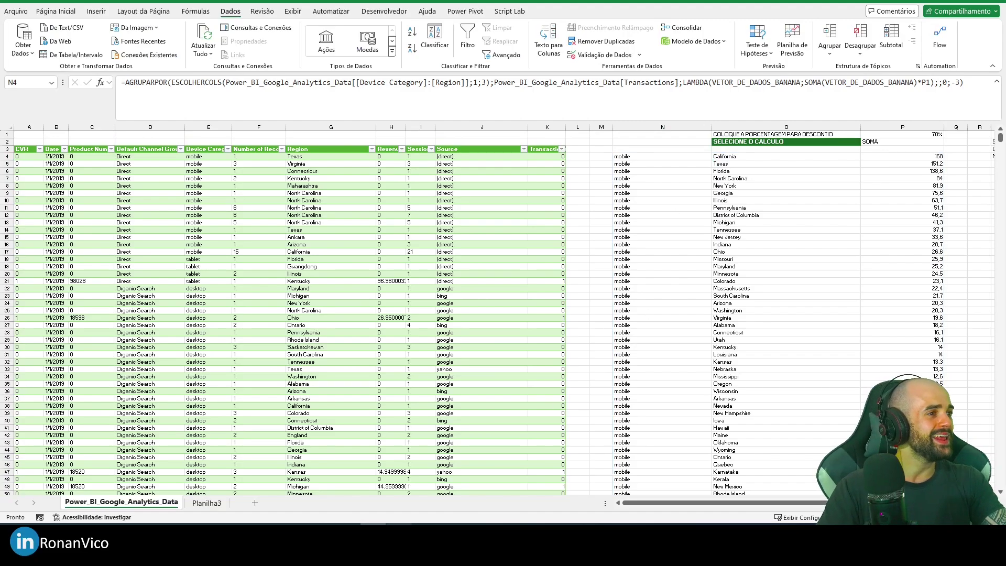
mouse_move(399, 545)
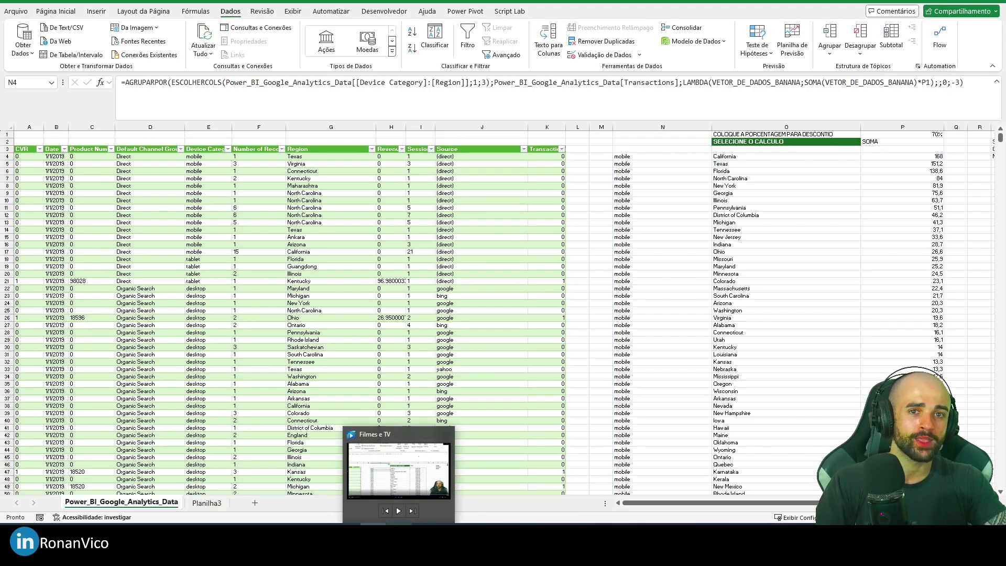